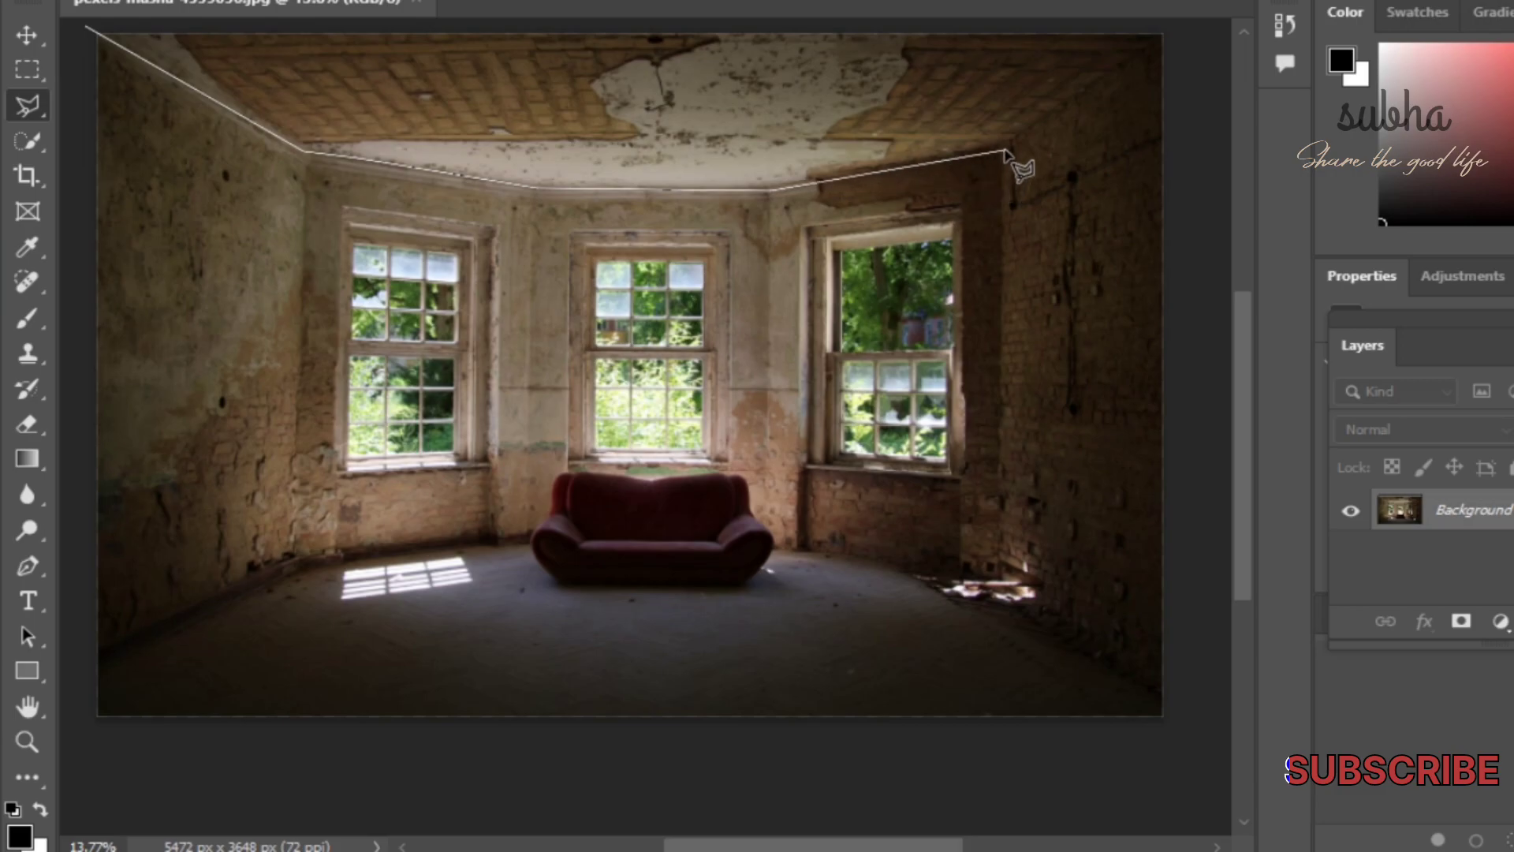
- Finish the polygonal selection around the ceiling and run Generative Fill with the prompt "good color celling condition"
double_click(986, 32)
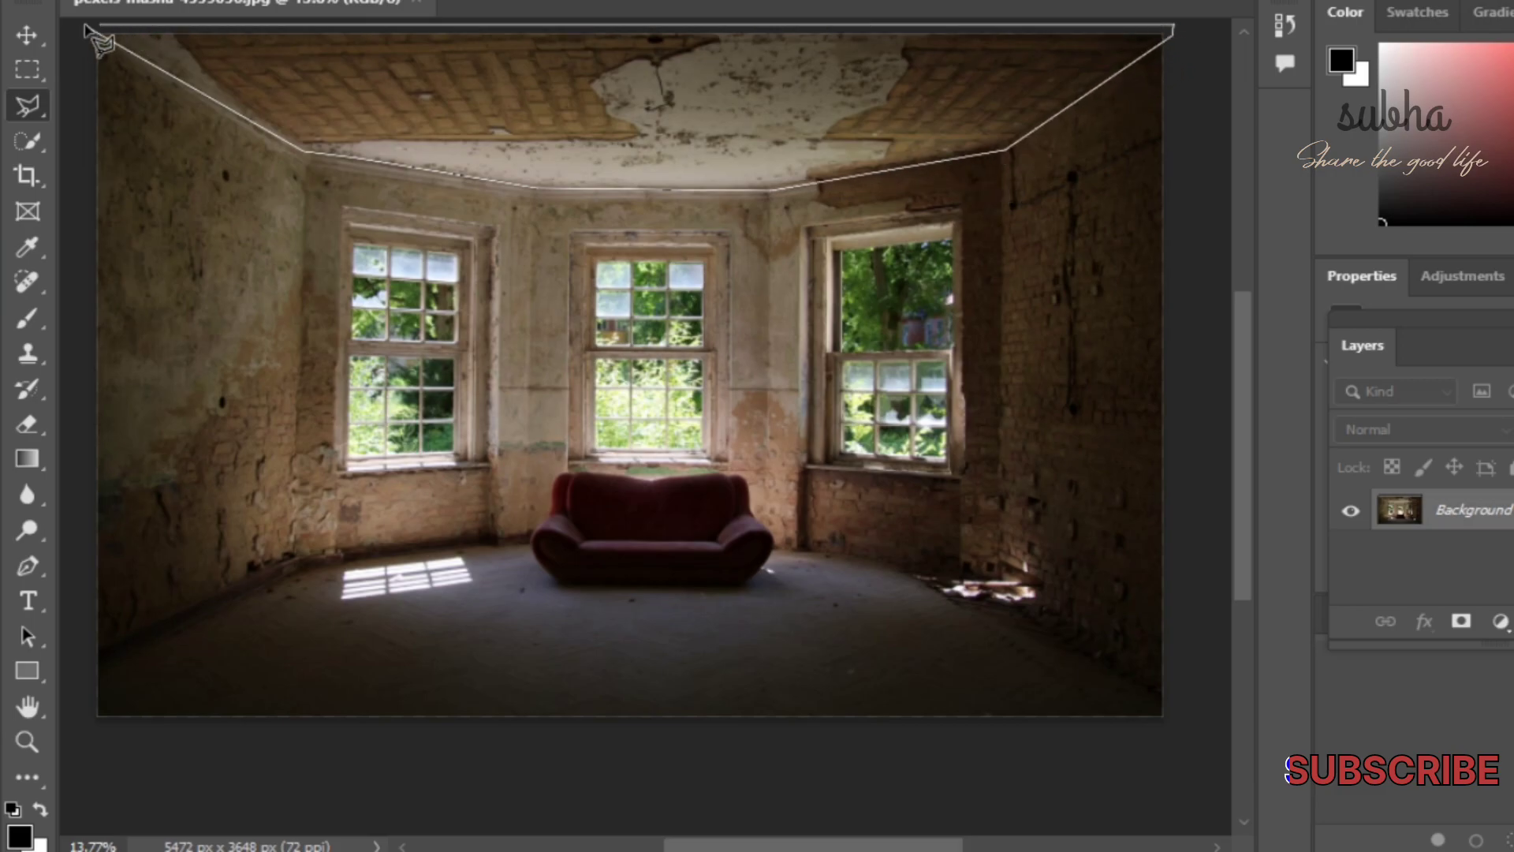
left_click(400, 230)
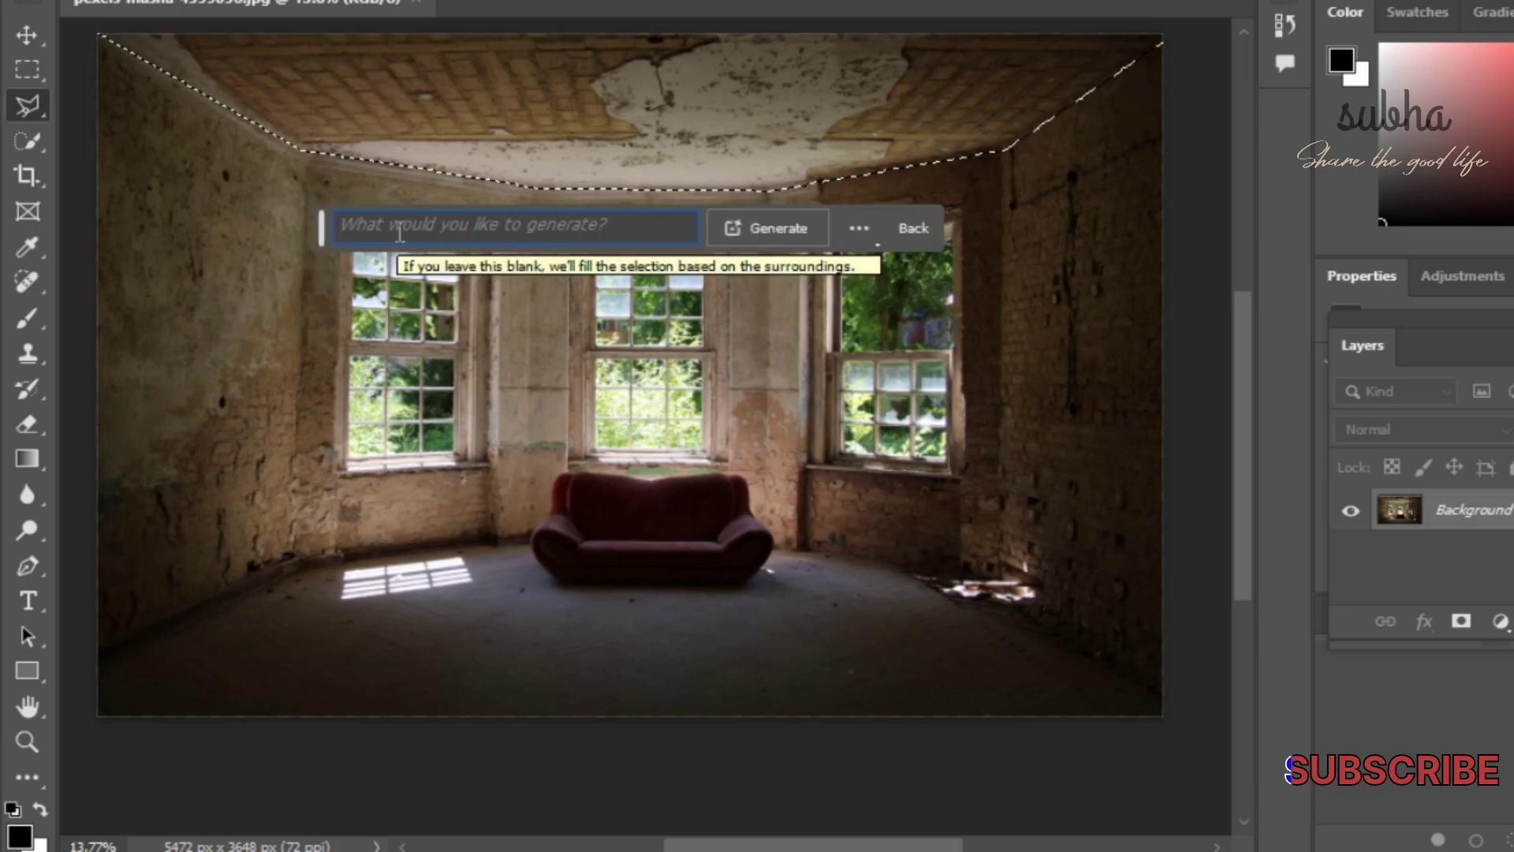
type("good color c")
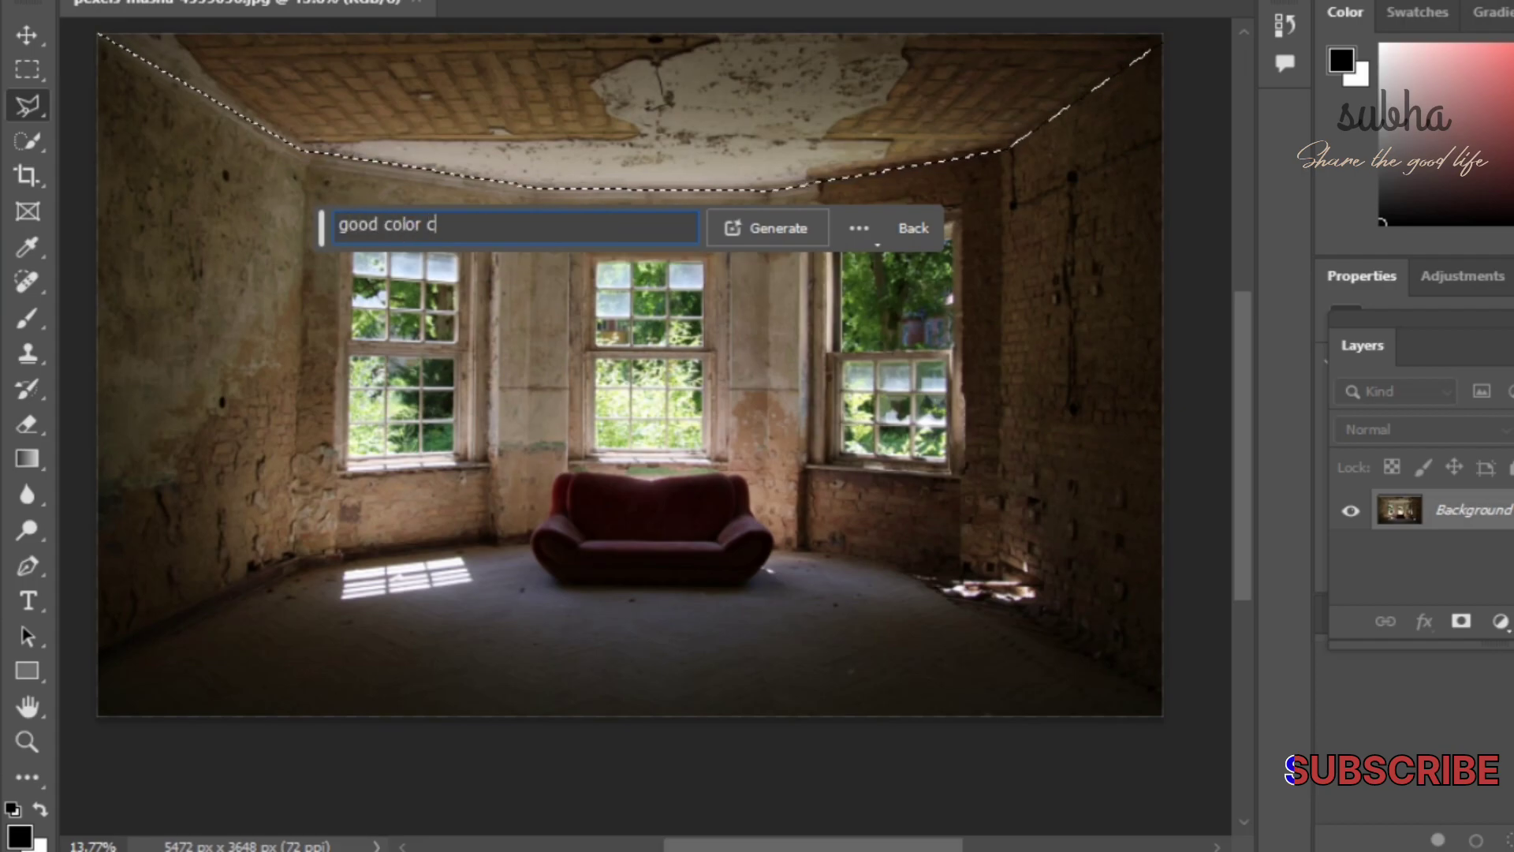
type("elling co")
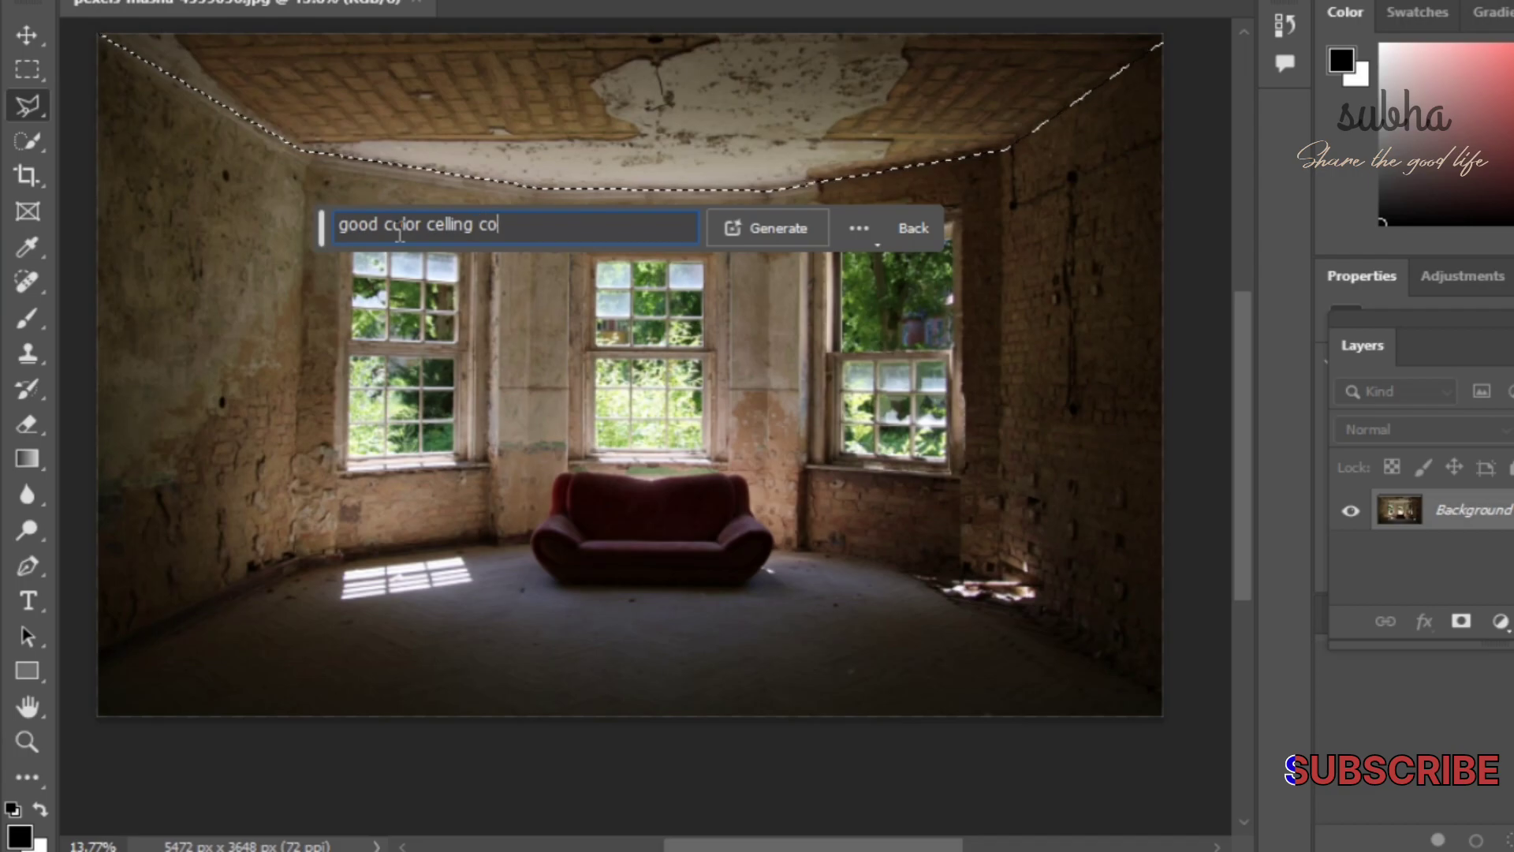
type("ndition")
key("Return")
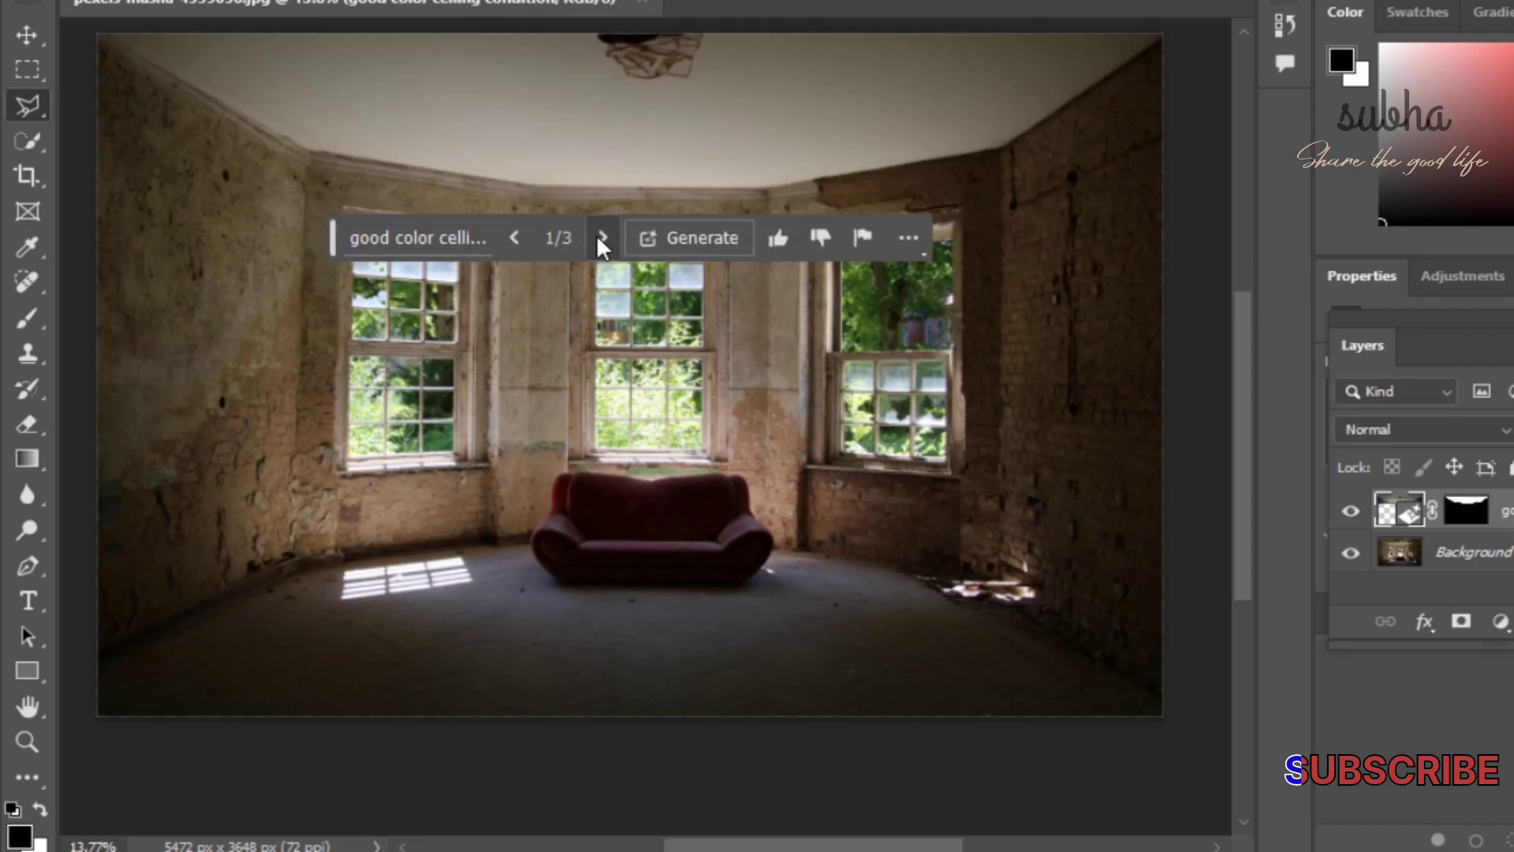
- Choose the third generated ceiling variation and move the floating options bar down onto the floor area
left_click(602, 236)
left_click(601, 237)
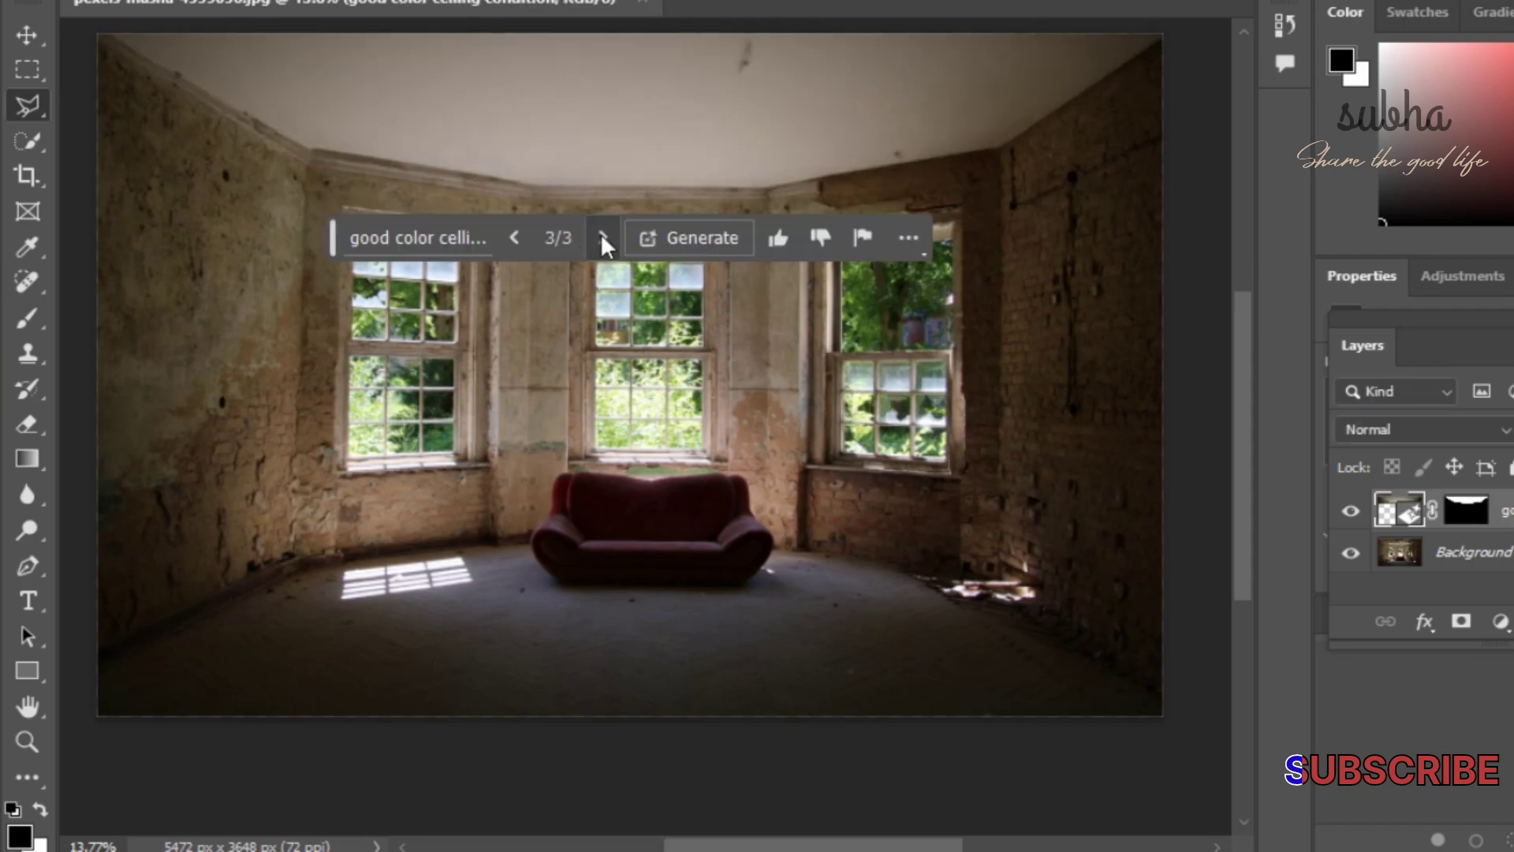
left_click_drag(334, 239, 454, 669)
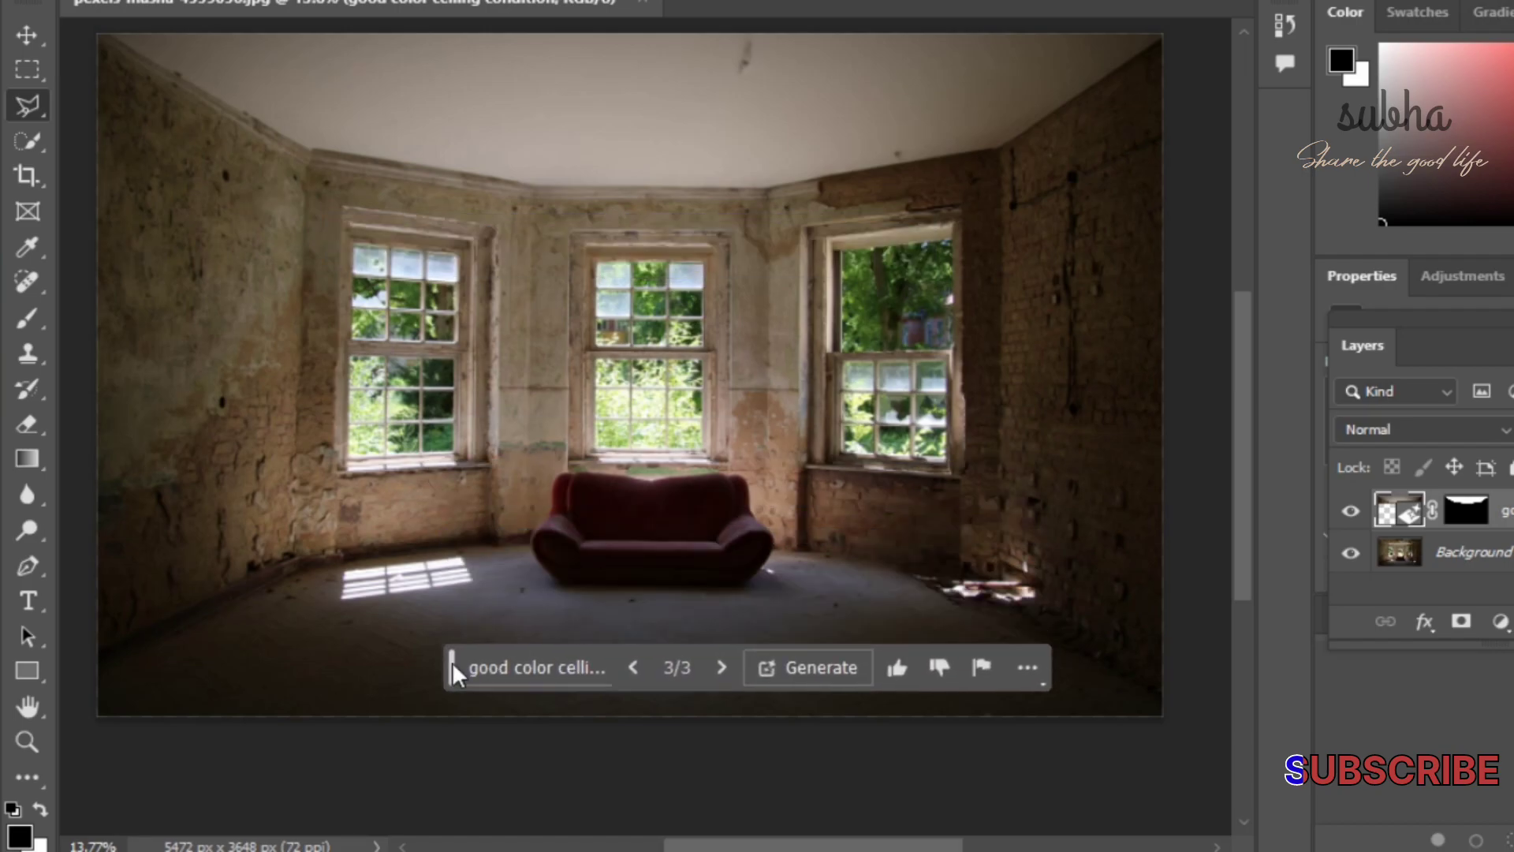
- Outline all the walls with a polygonal selection, following the ceiling and floor edges and leaving out the sofa
left_click(90, 26)
left_click(93, 669)
left_click(496, 543)
left_click(532, 537)
left_click(550, 518)
left_click(562, 469)
left_click(585, 464)
left_click(655, 476)
left_click(721, 471)
left_click(787, 545)
left_click(980, 581)
left_click(1169, 694)
left_click(1144, 34)
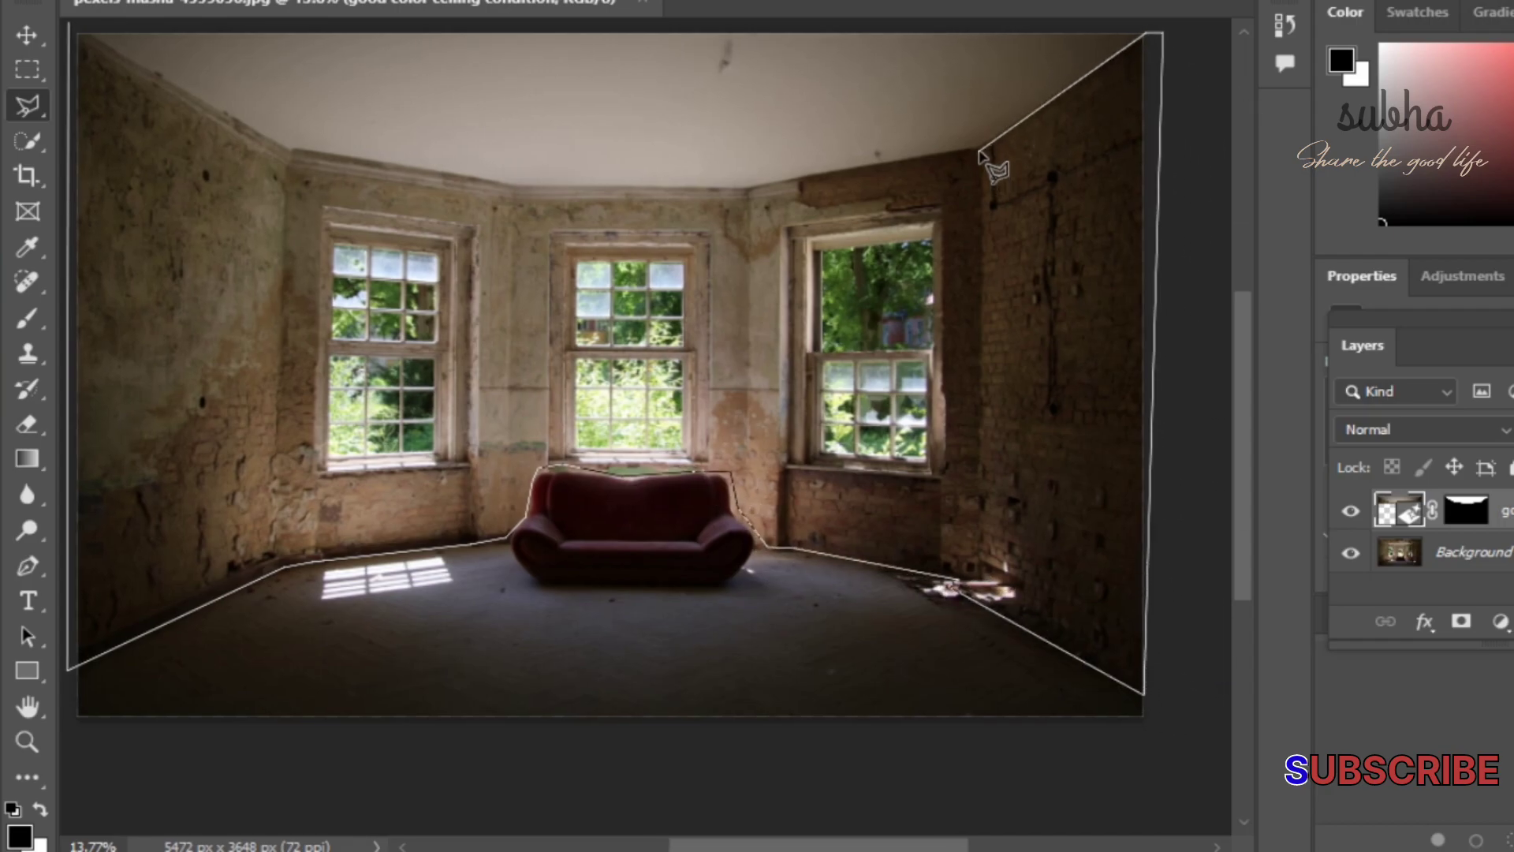
left_click(750, 188)
left_click(520, 187)
left_click(290, 149)
left_click(74, 27)
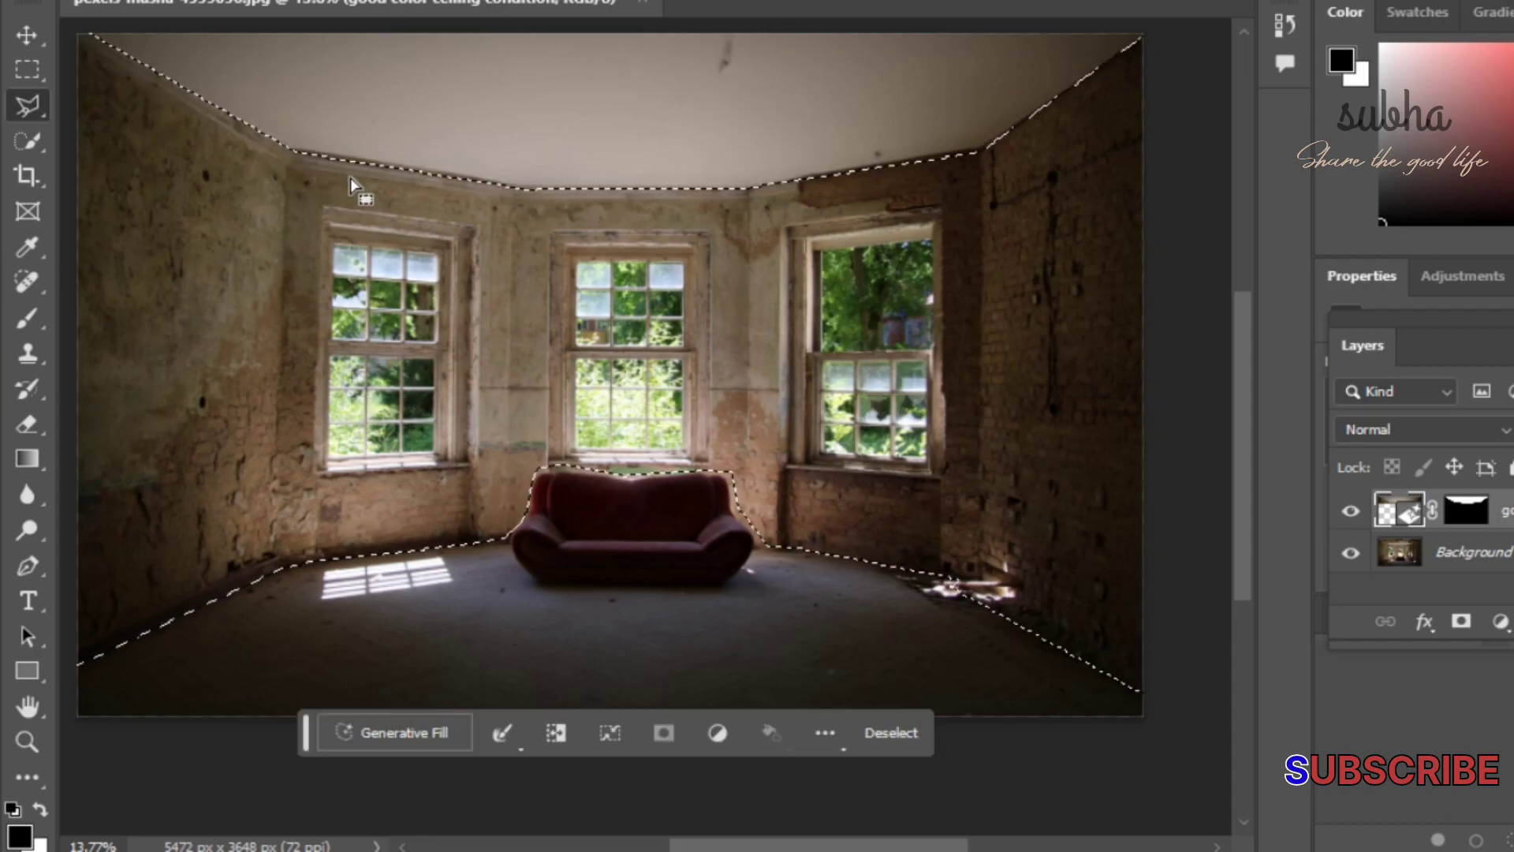
- Run Generative Fill on the walls with the prompt "wall color good condition" and choose the third variation
left_click(409, 714)
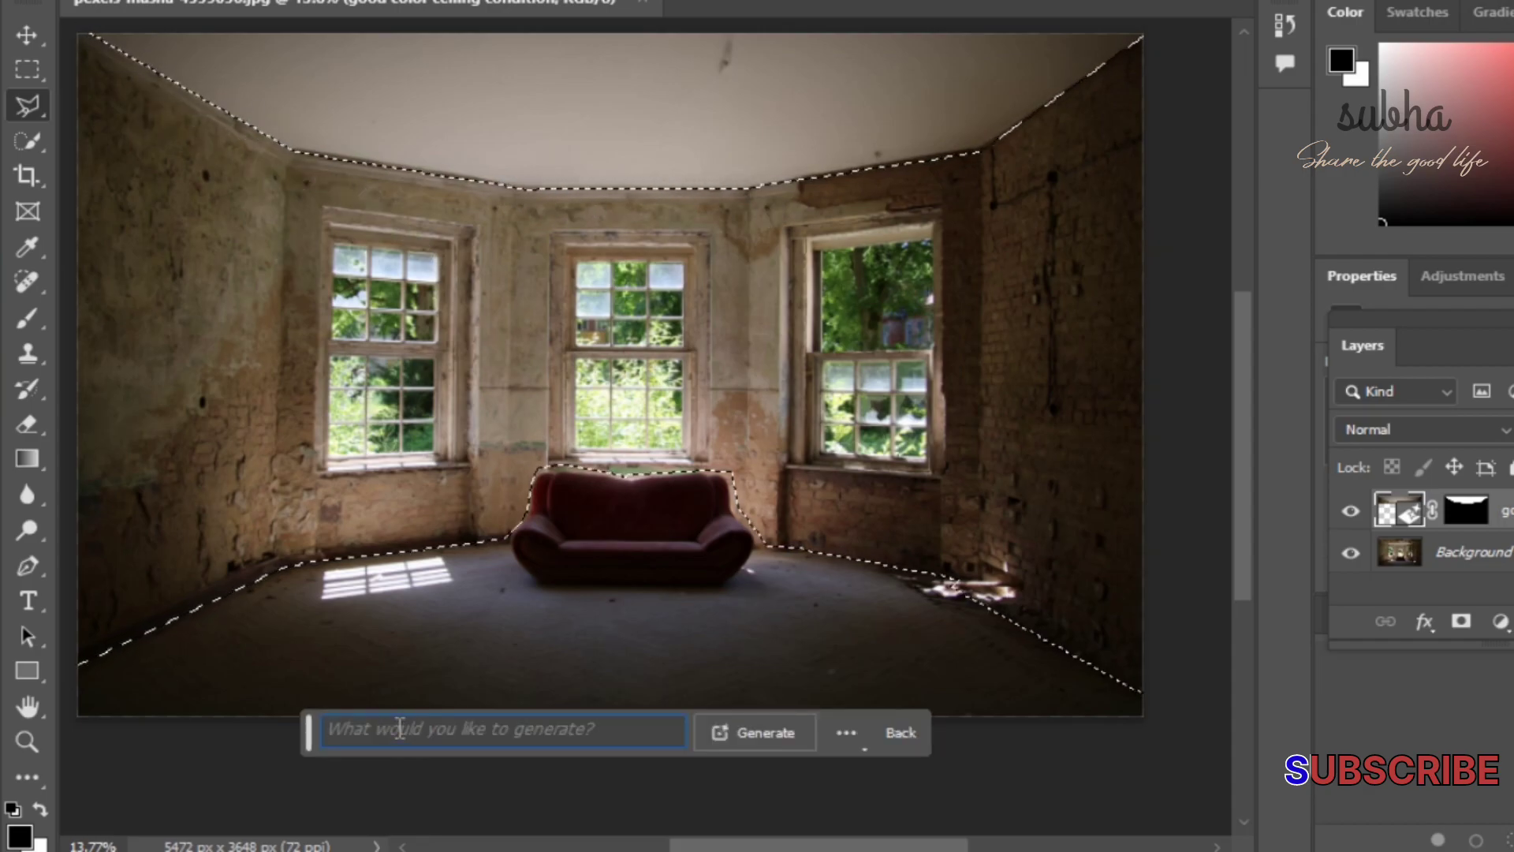
type("wall")
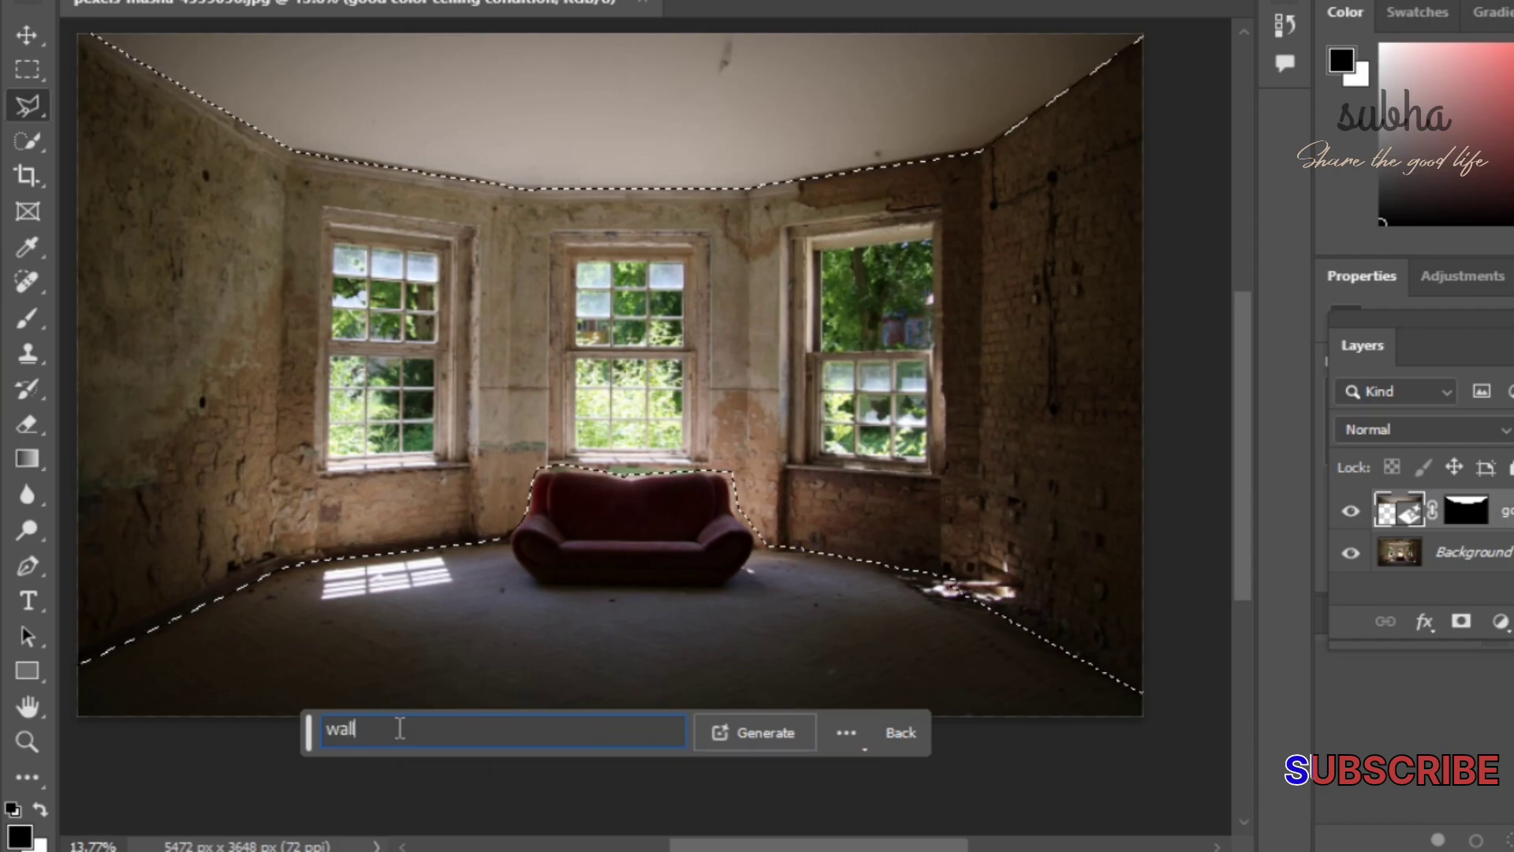
type(" color go")
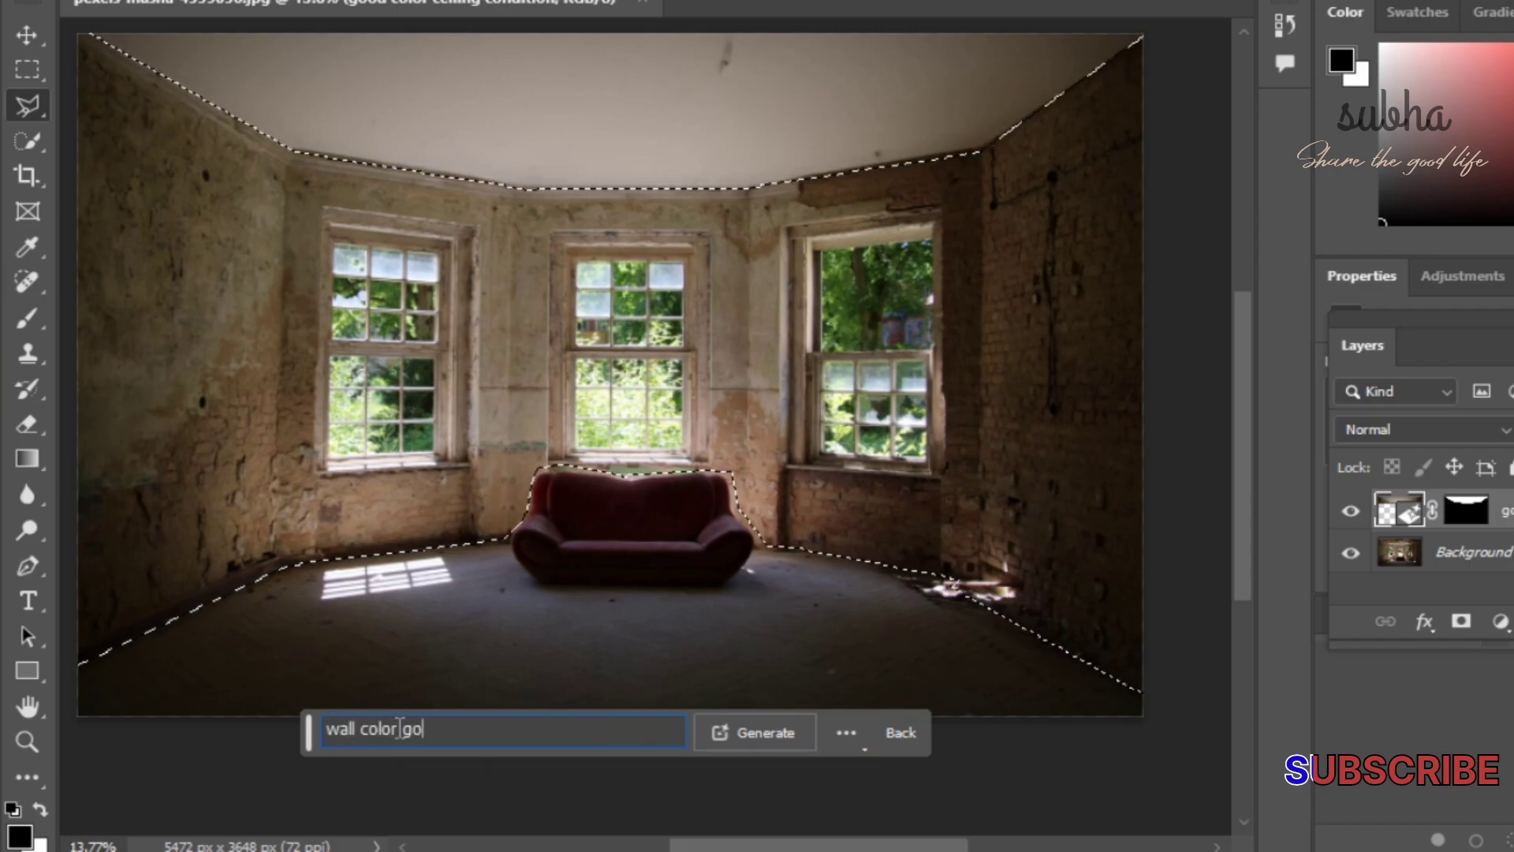
type("od cond")
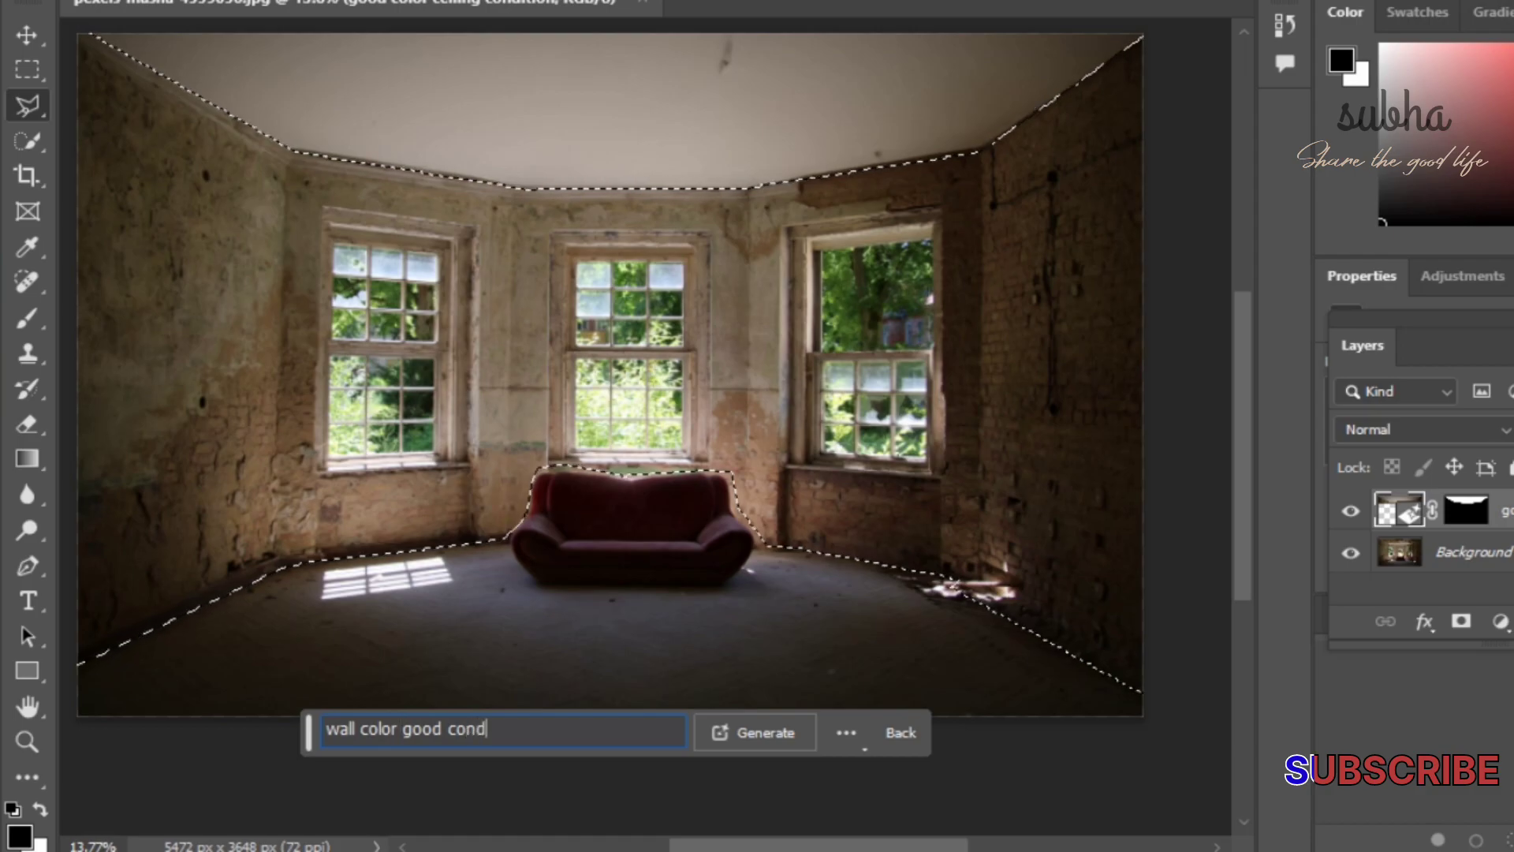
type("ition")
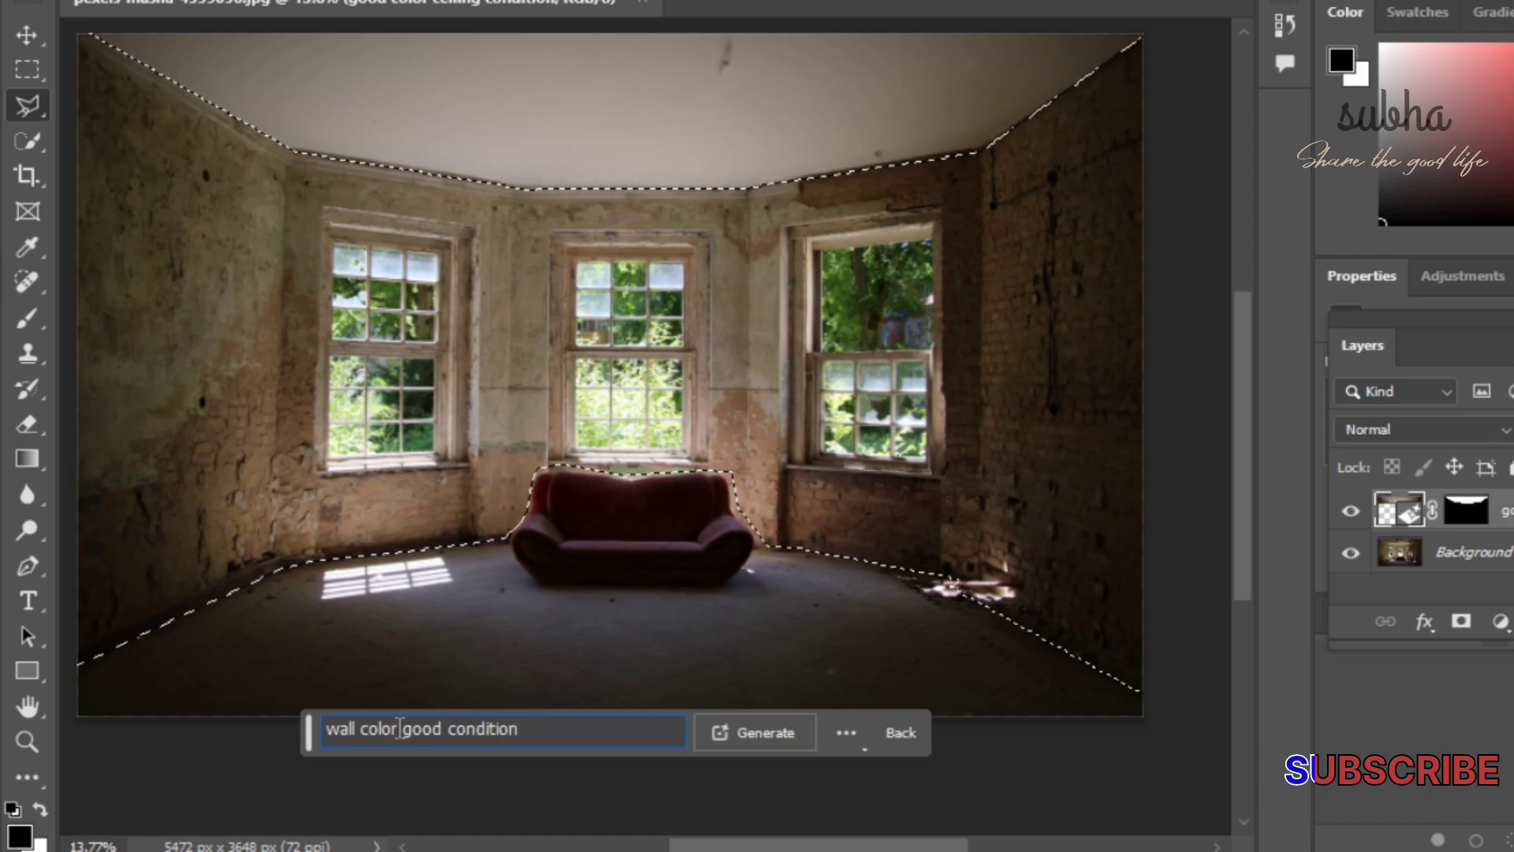
key("Return")
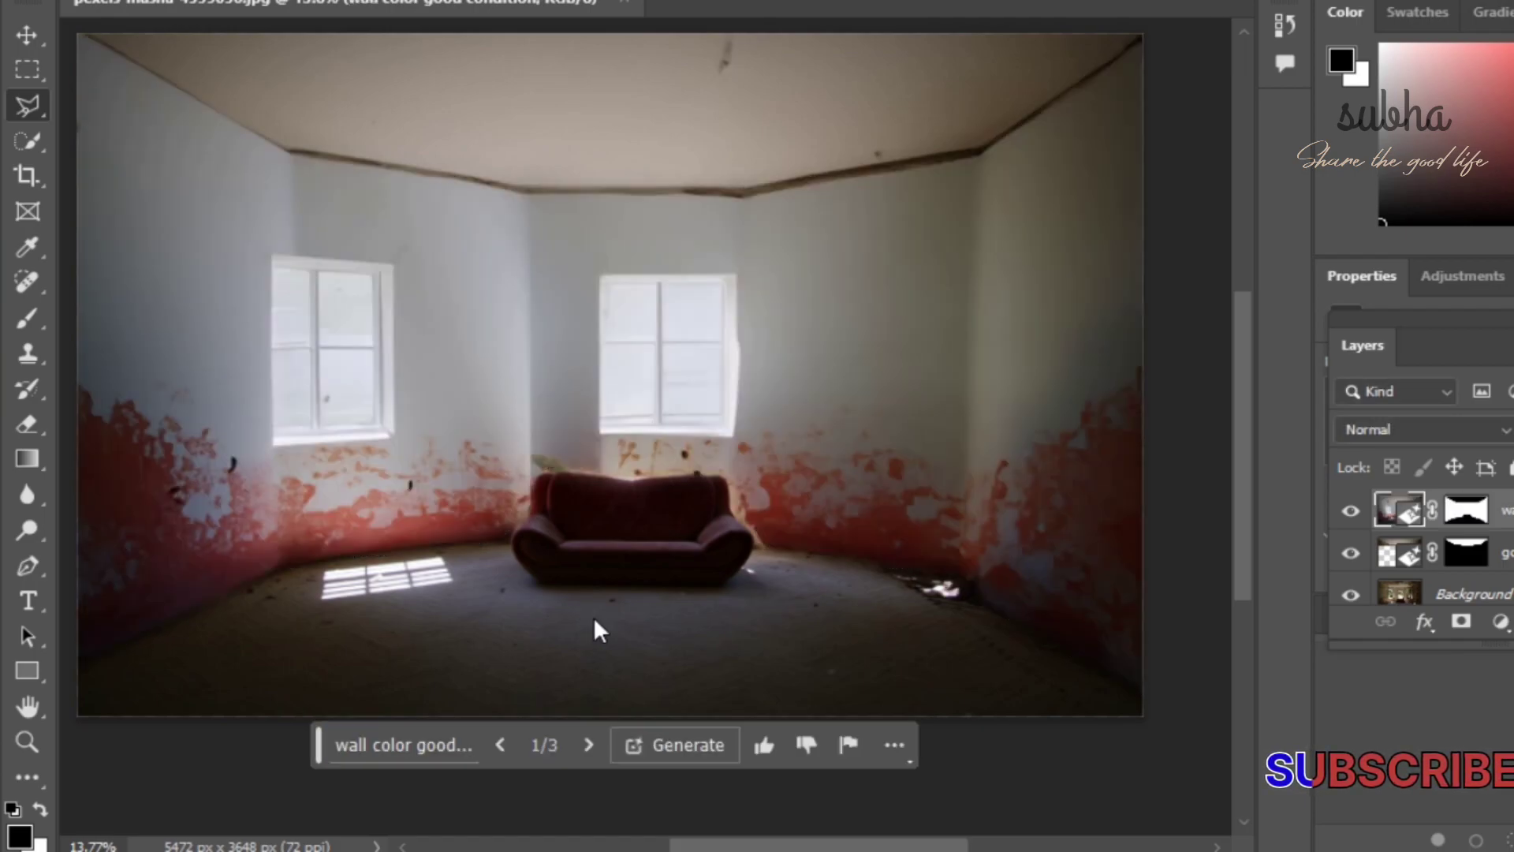
double_click(589, 741)
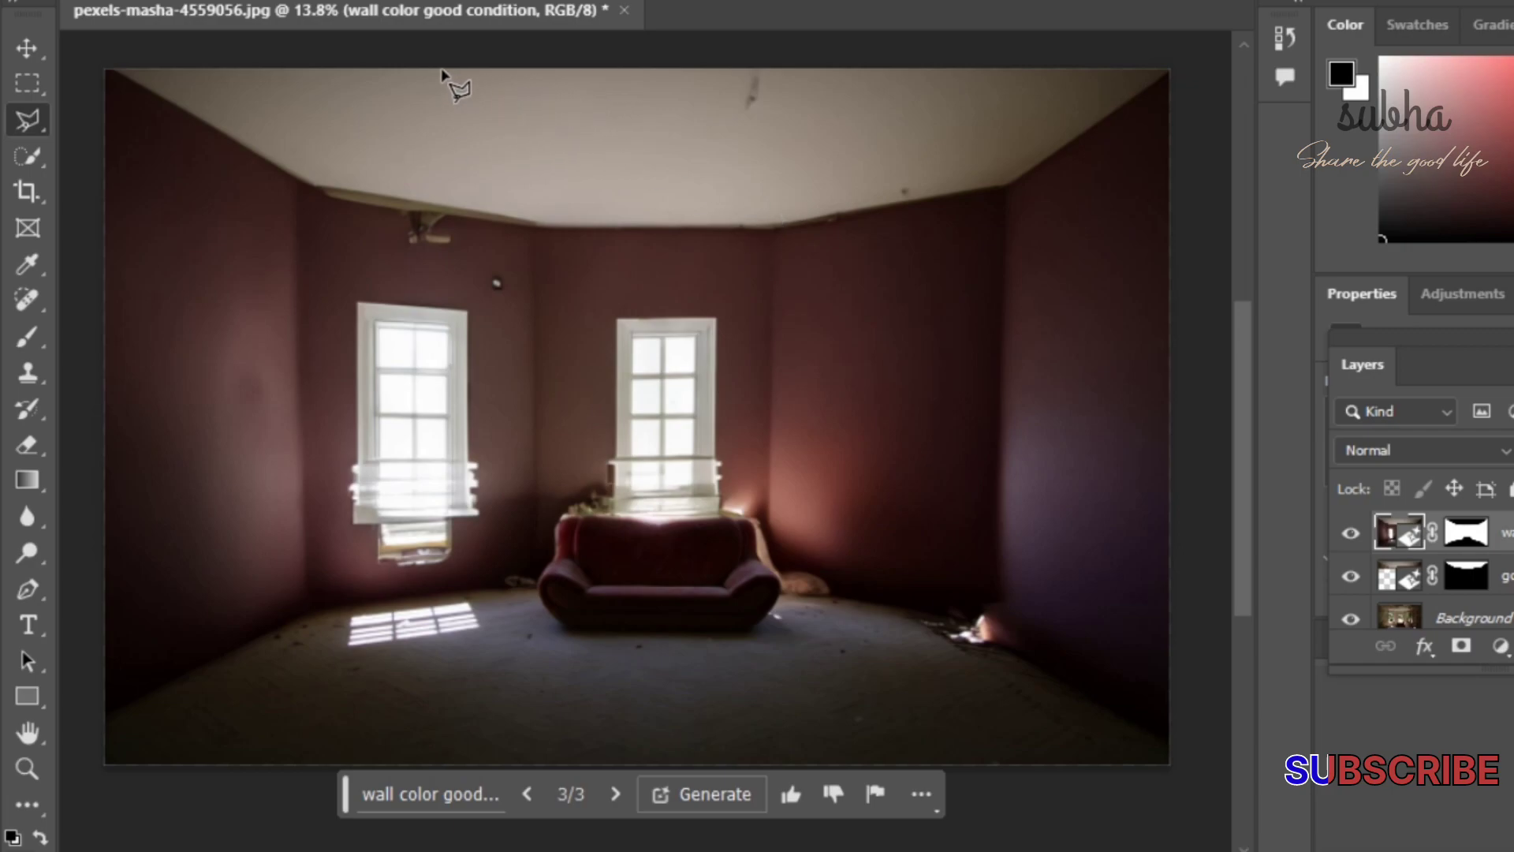
- Draw a four-sided polygonal selection in the middle of the ceiling, reaching up to the image's upper edge
left_click(431, 70)
left_click(486, 141)
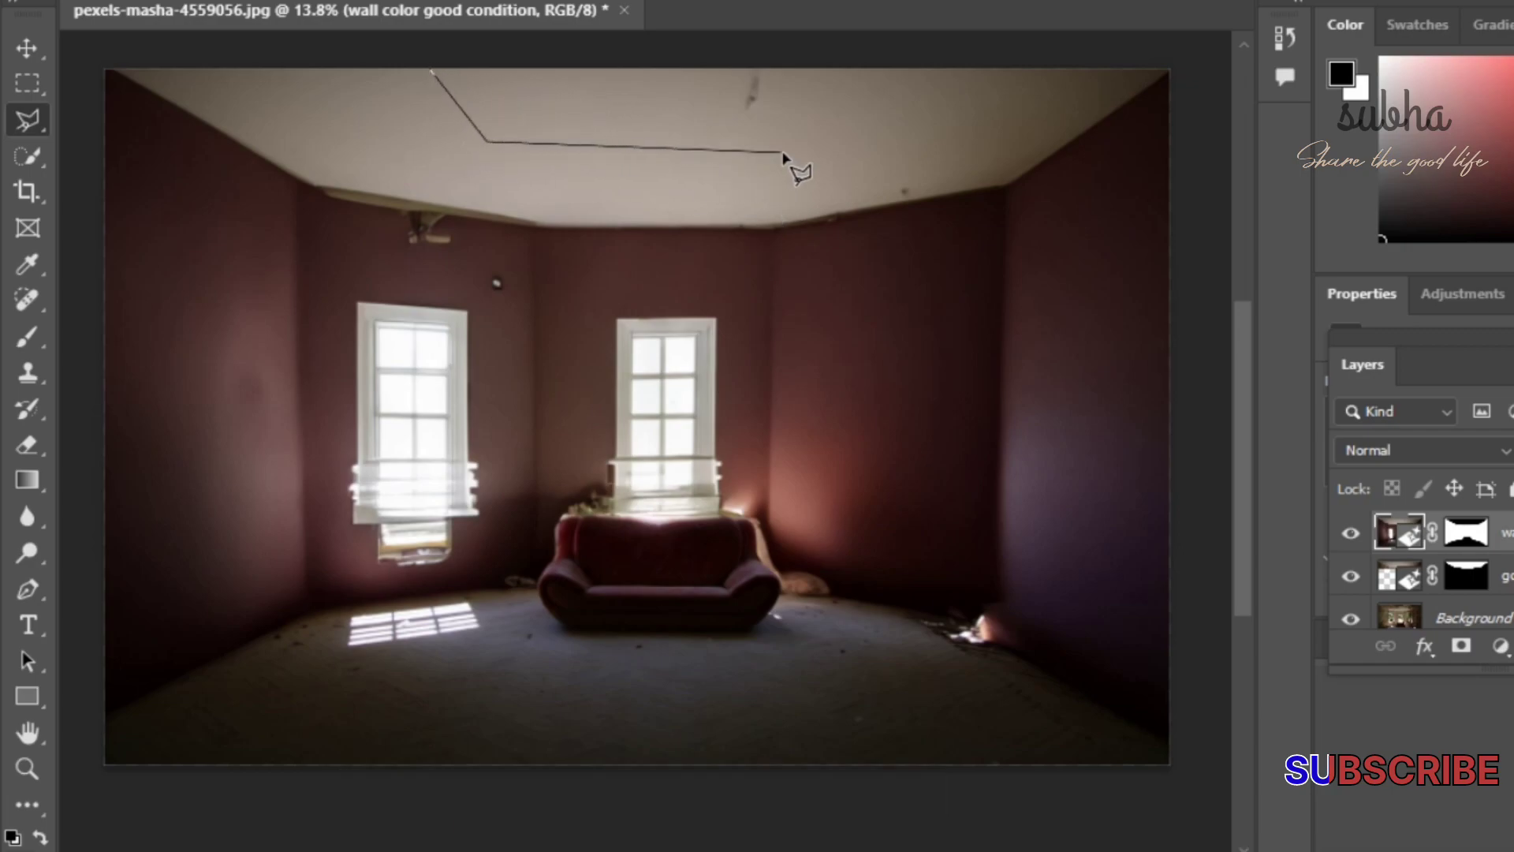
left_click(820, 138)
left_click(846, 71)
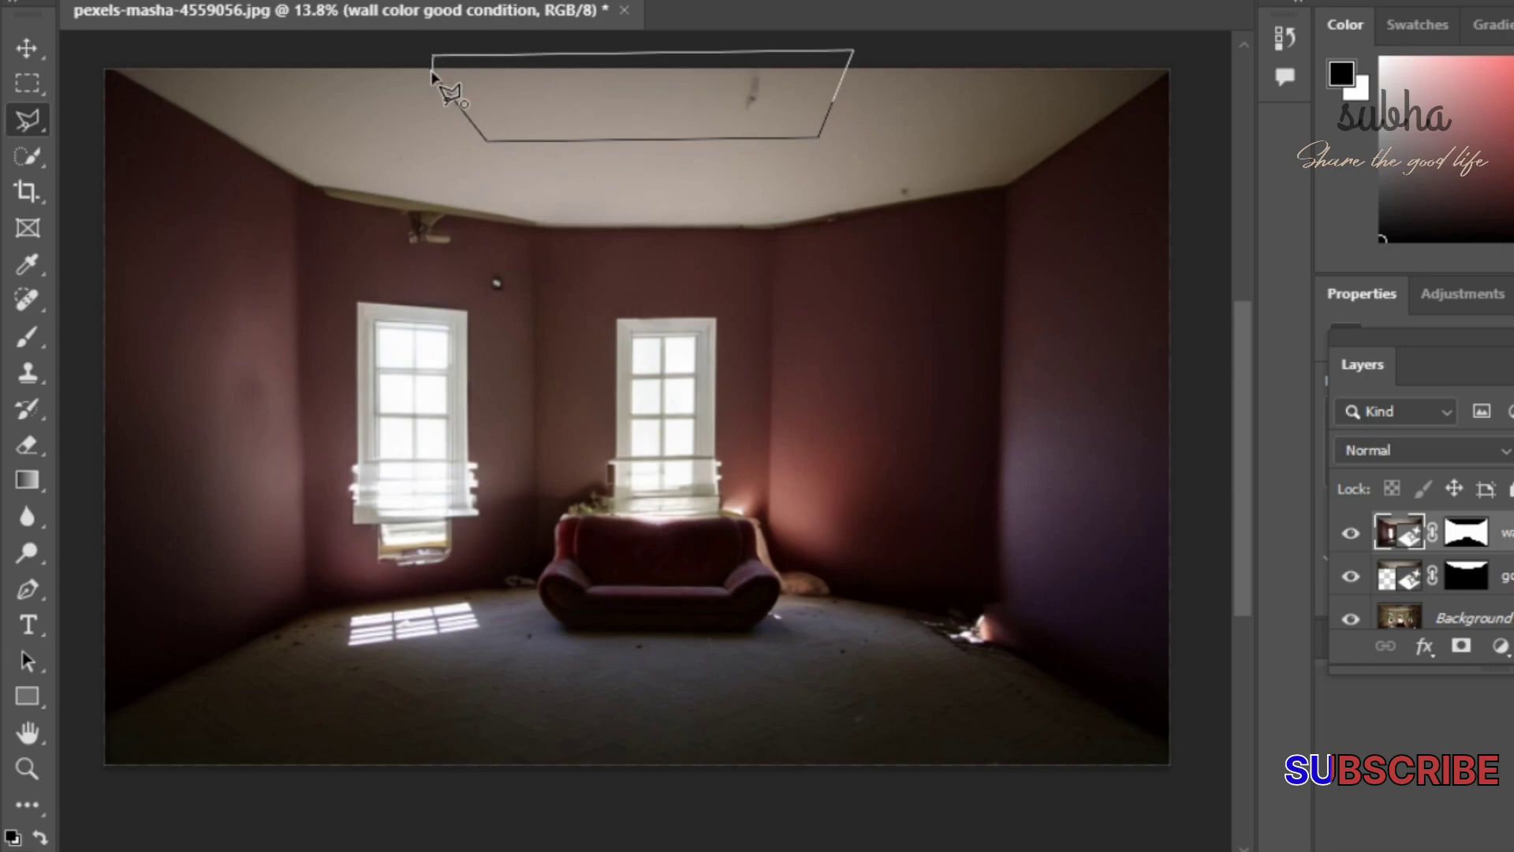
left_click(432, 71)
- Generate a fill from the prompt "ceiling fan" in the ceiling selection and switch to the next variation
left_click(465, 183)
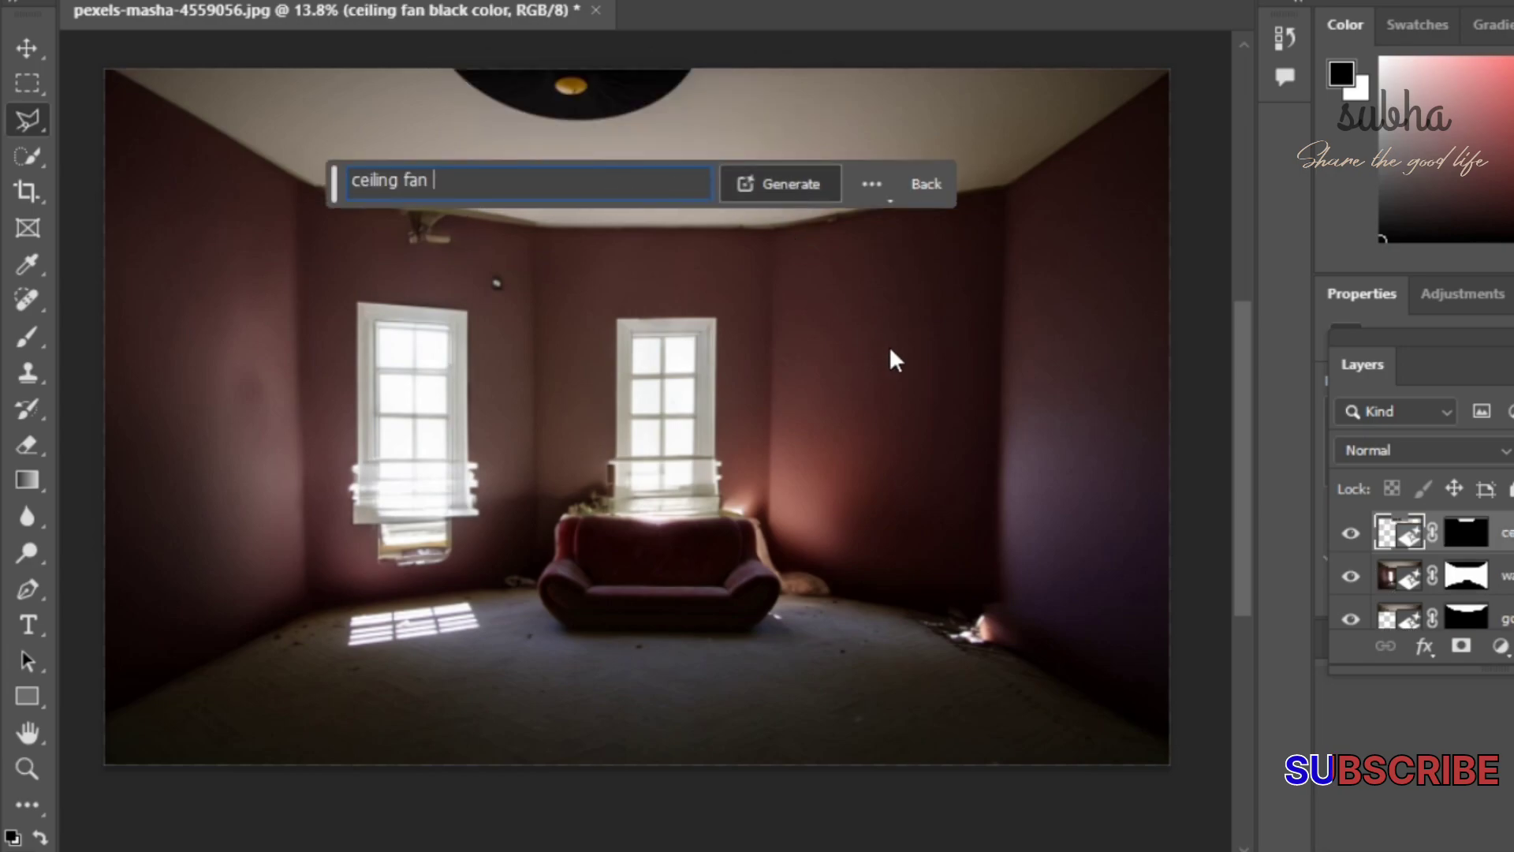
left_click(781, 183)
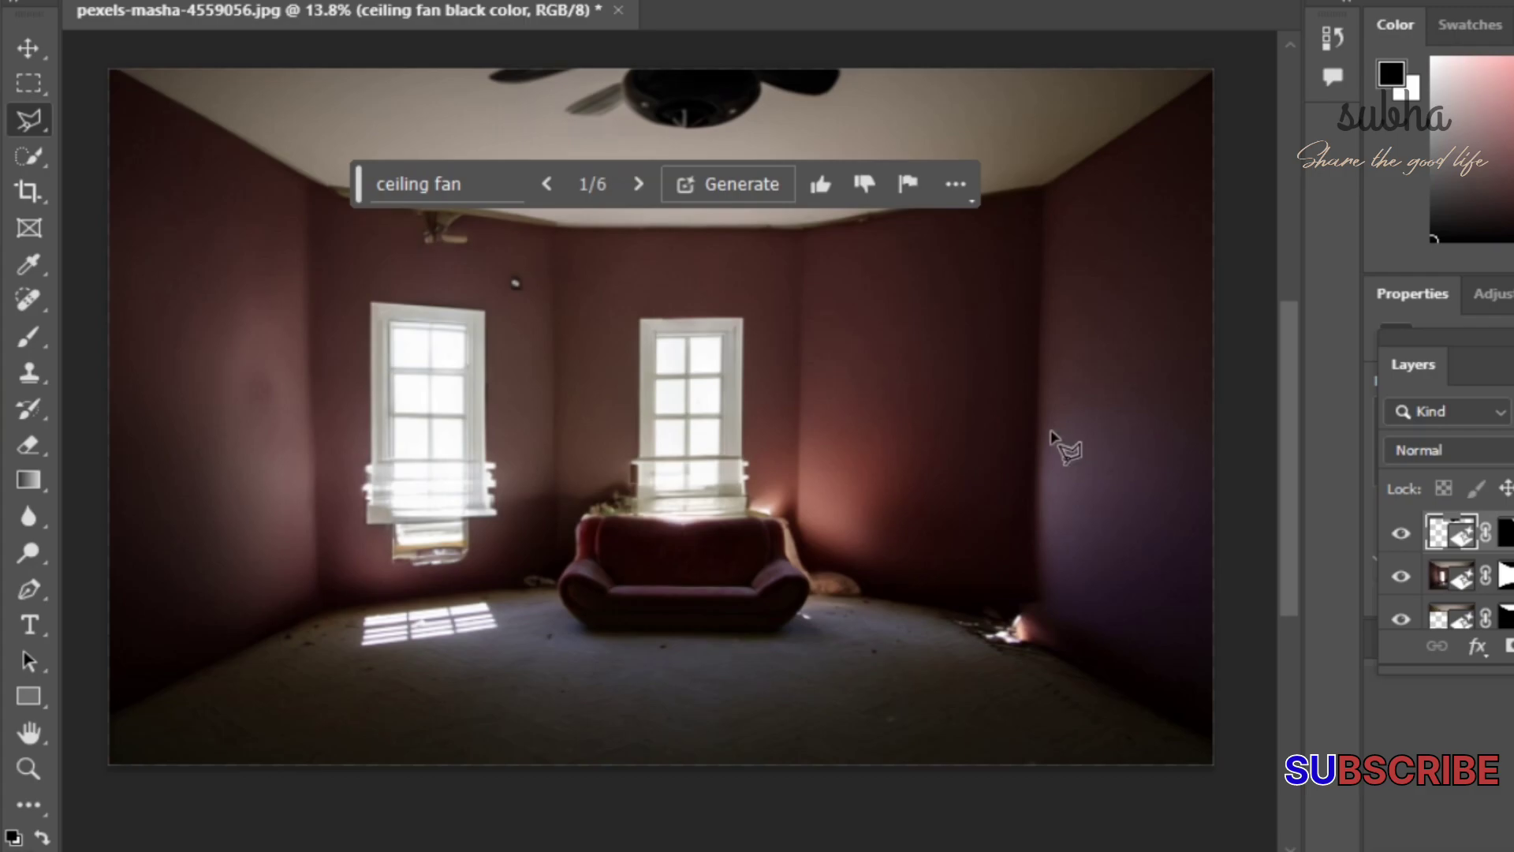
left_click(641, 185)
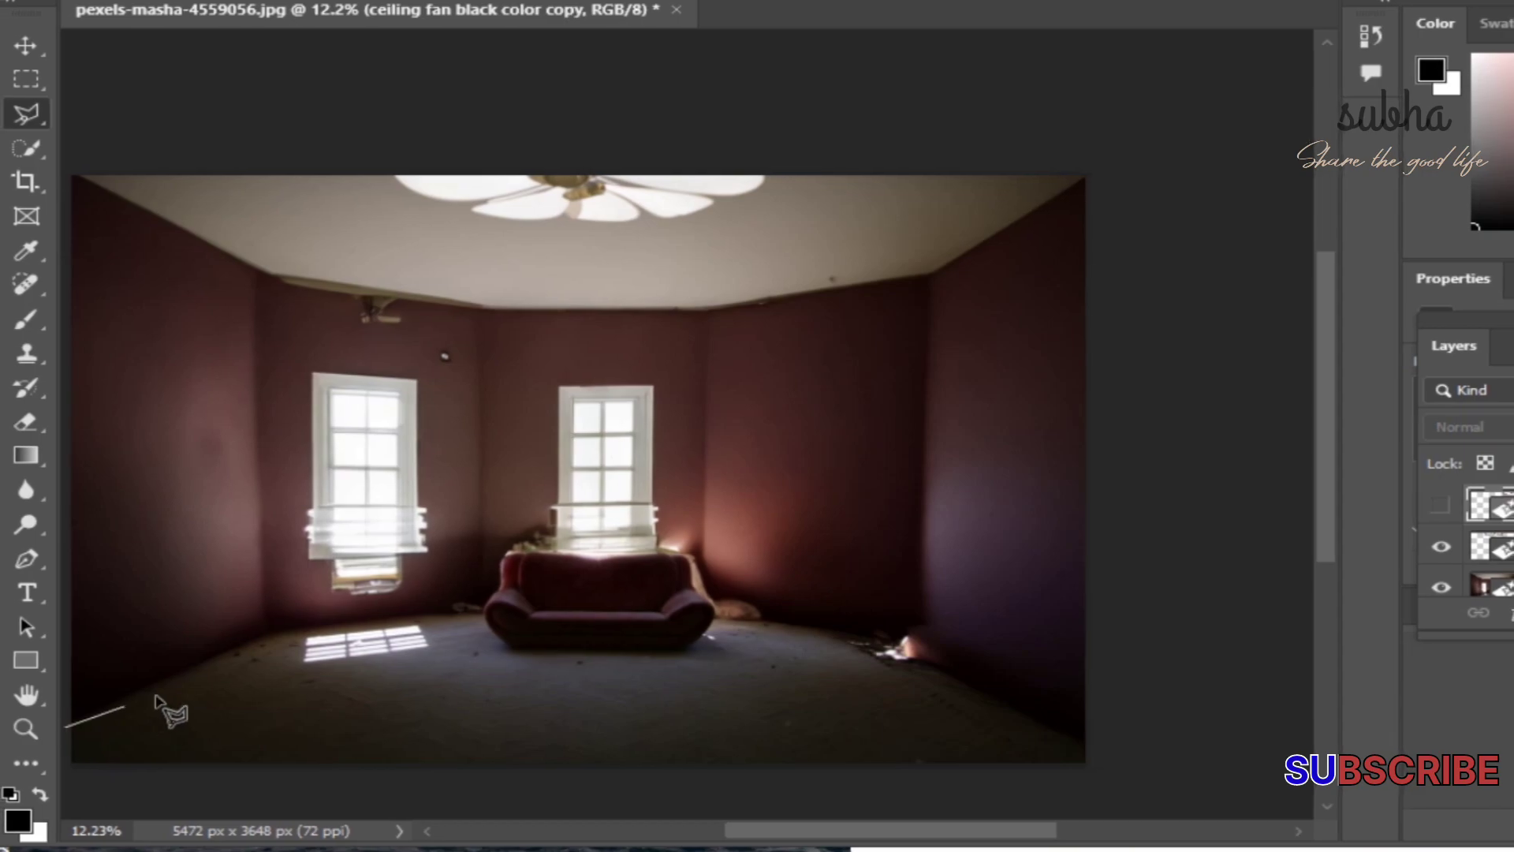
- Outline the whole floor with a polygonal selection that runs along the wall bases and beneath the sofa
left_click(67, 725)
left_click(272, 631)
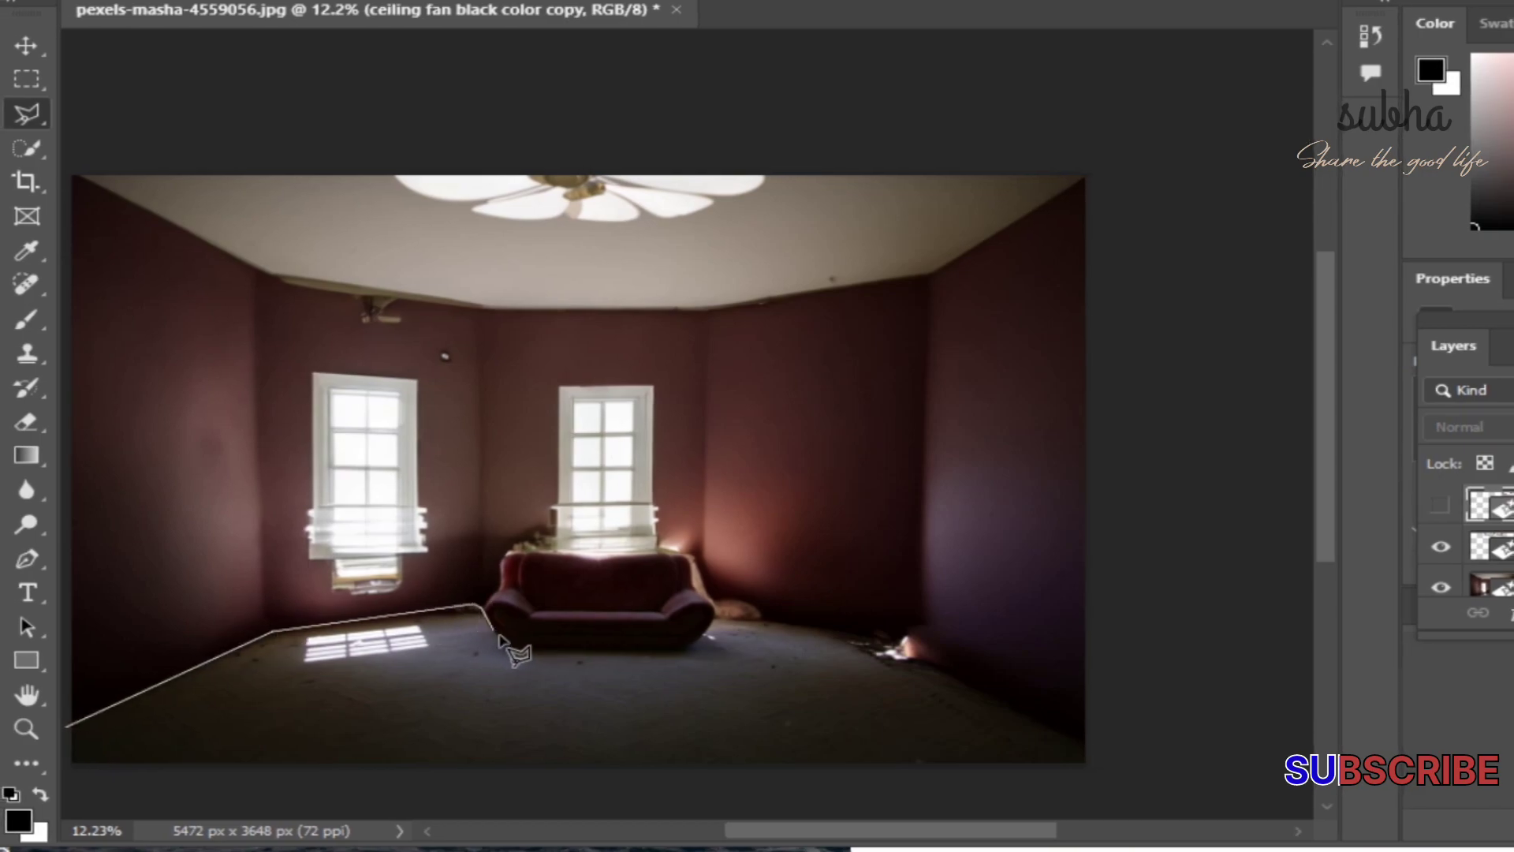
left_click(539, 653)
left_click(694, 649)
left_click(906, 637)
left_click(1105, 734)
left_click(1092, 789)
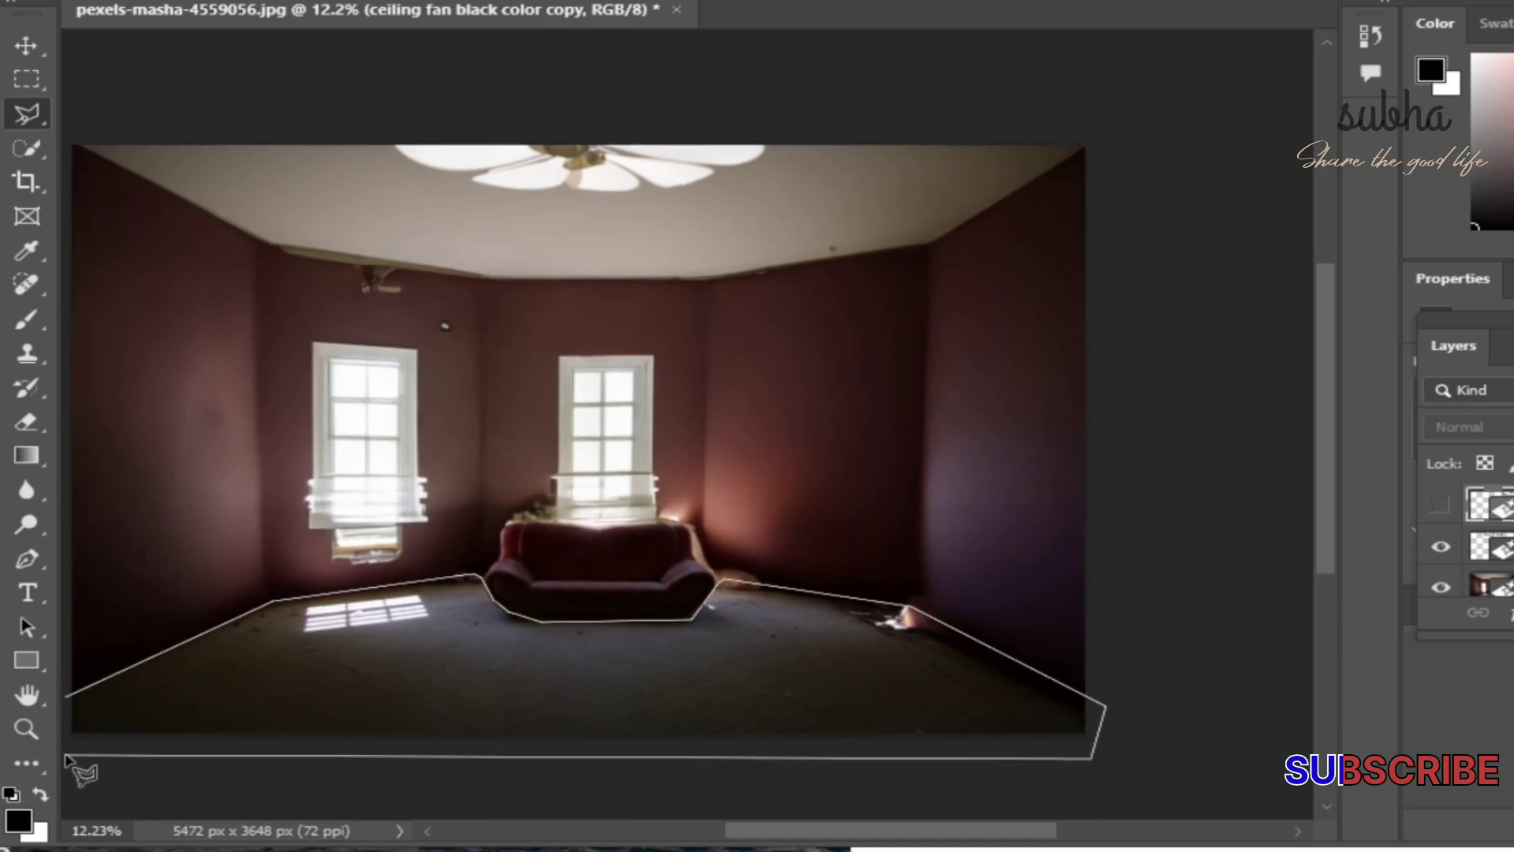
left_click(69, 695)
- Run Generative Fill on the floor selection with the prompt "floor are good condision"
left_click(338, 783)
type("f")
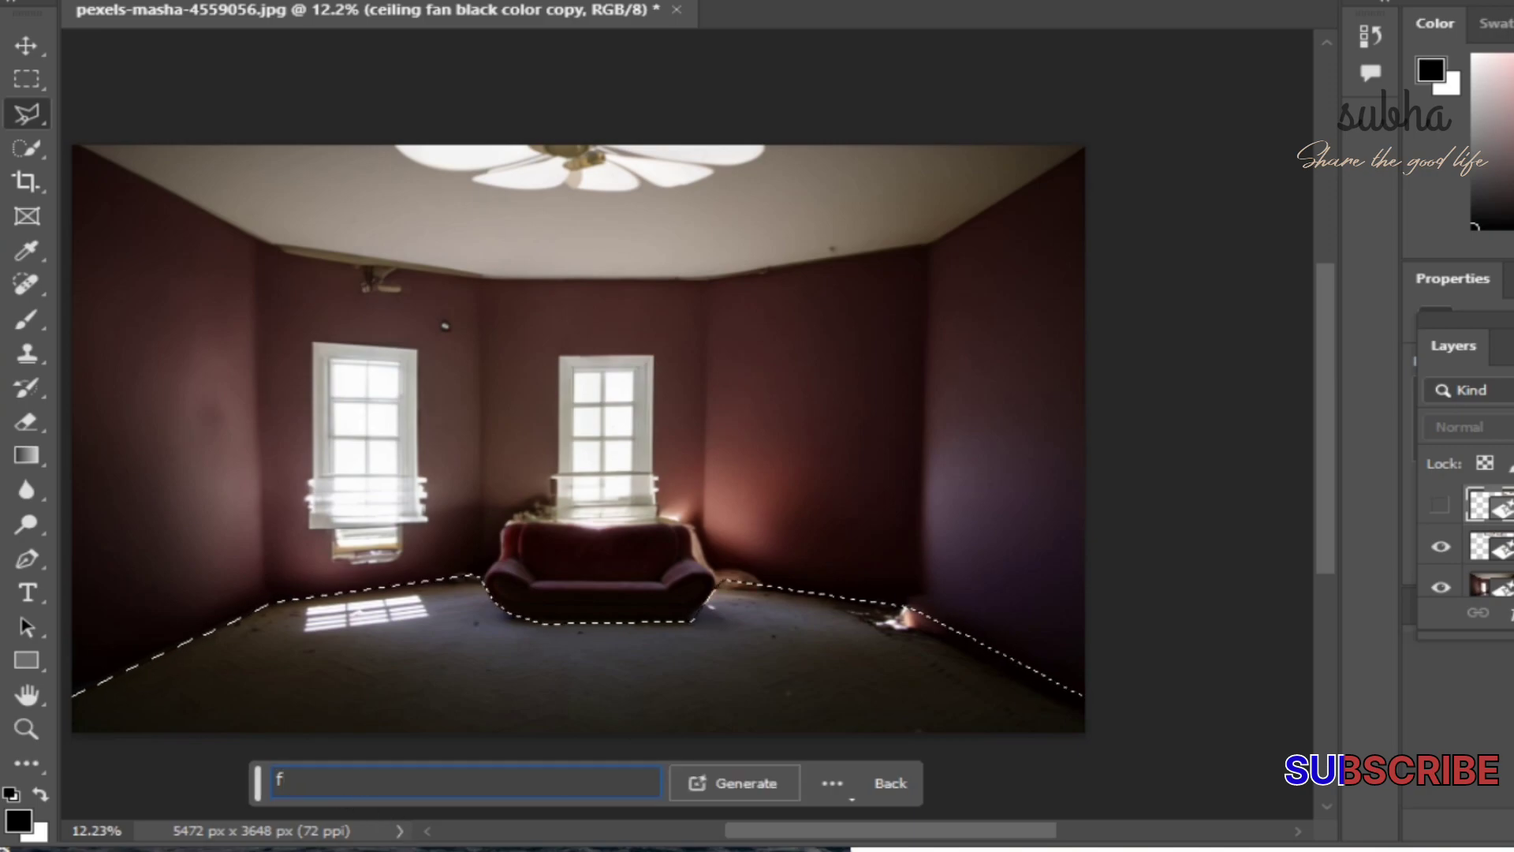
type("loor are good condision")
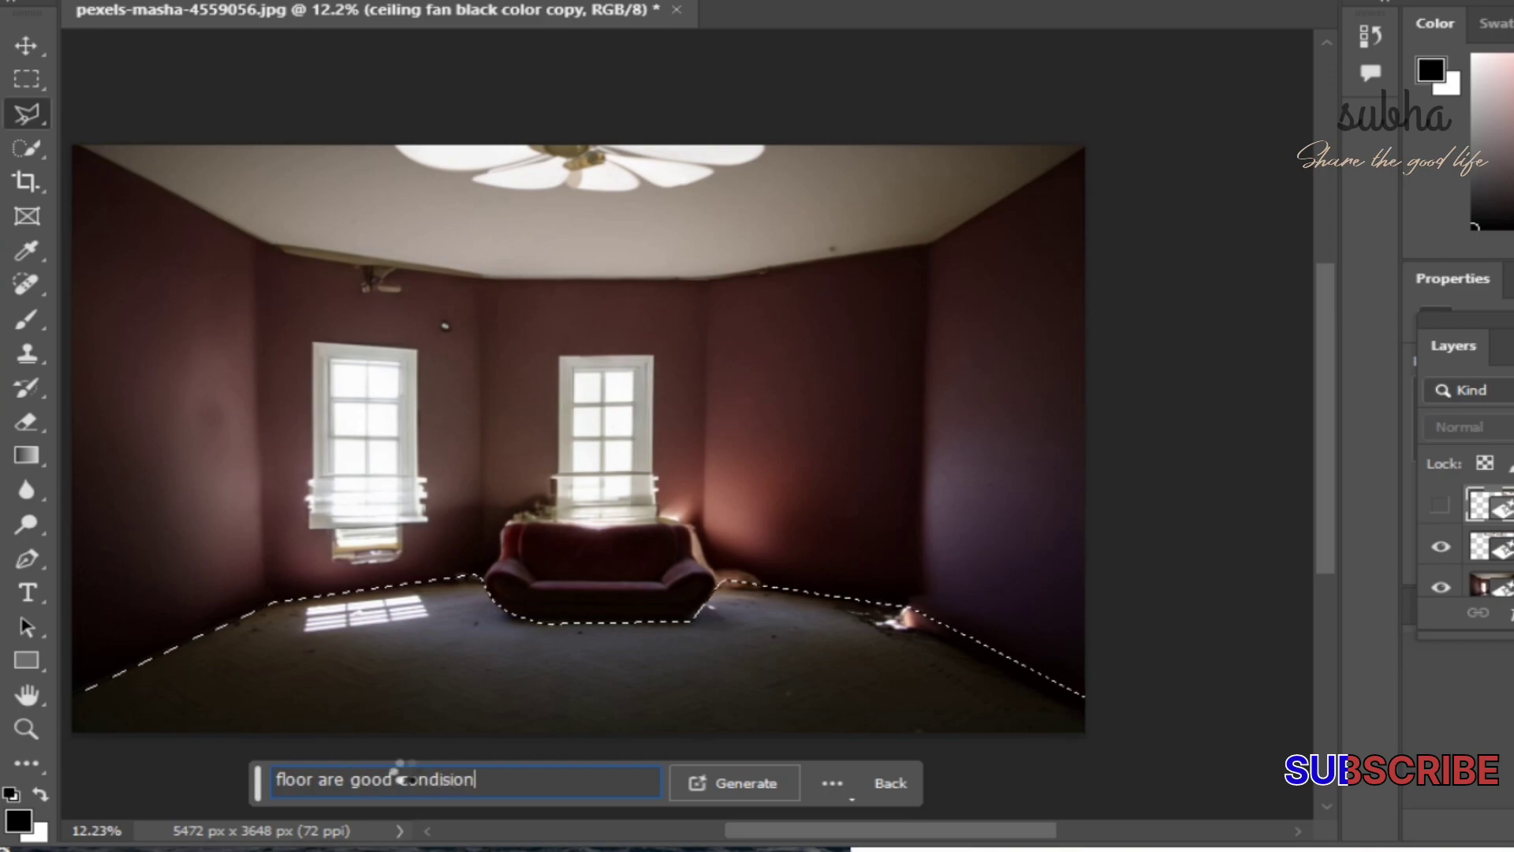
key("Return")
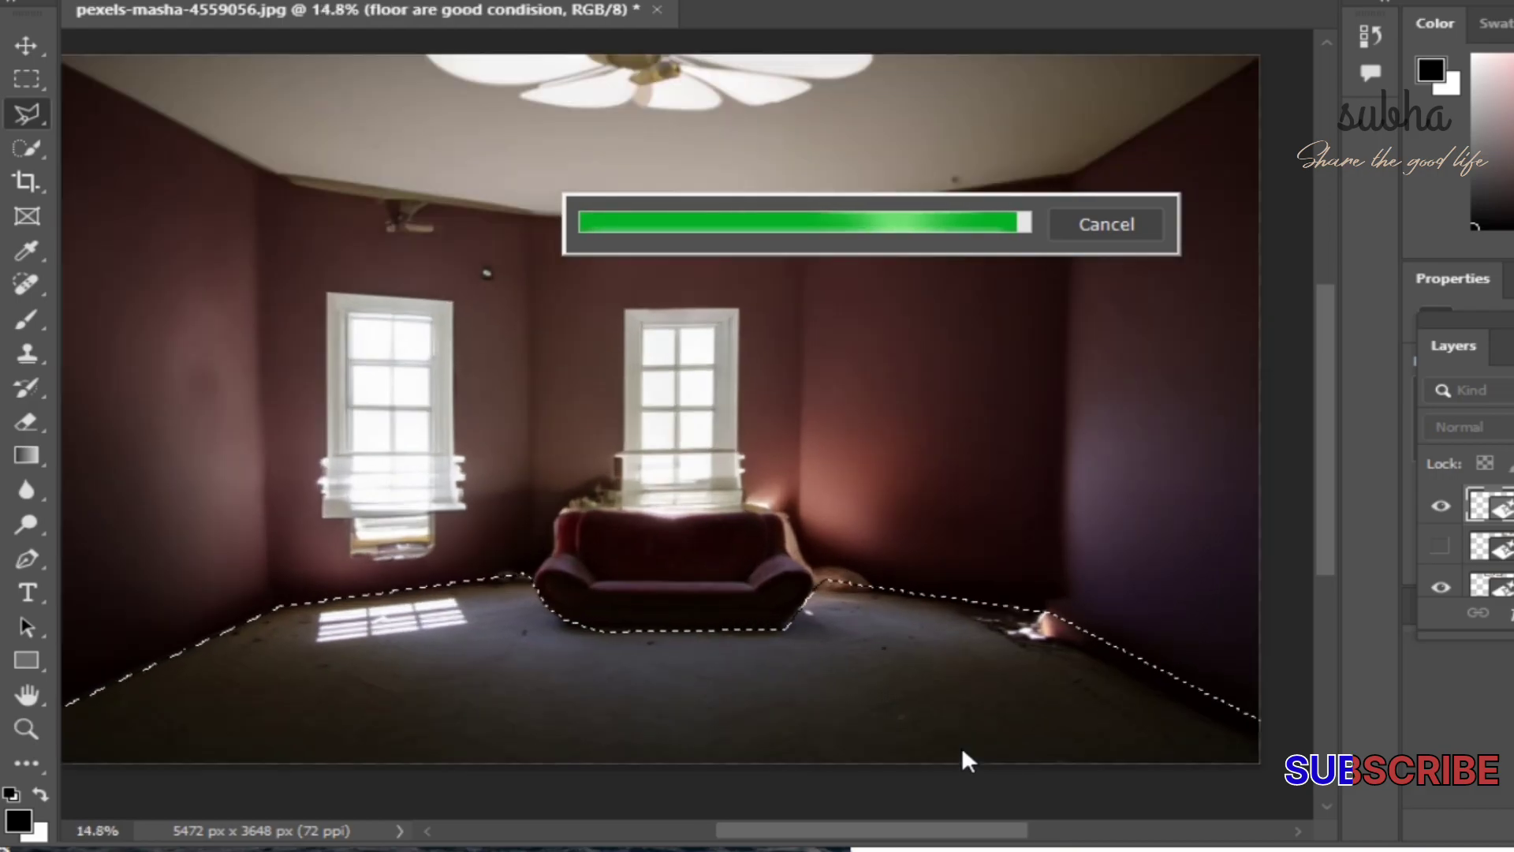
- Choose the third generated floor variation and move the floating options bar clear of the sofa
left_click_drag(796, 828, 783, 838)
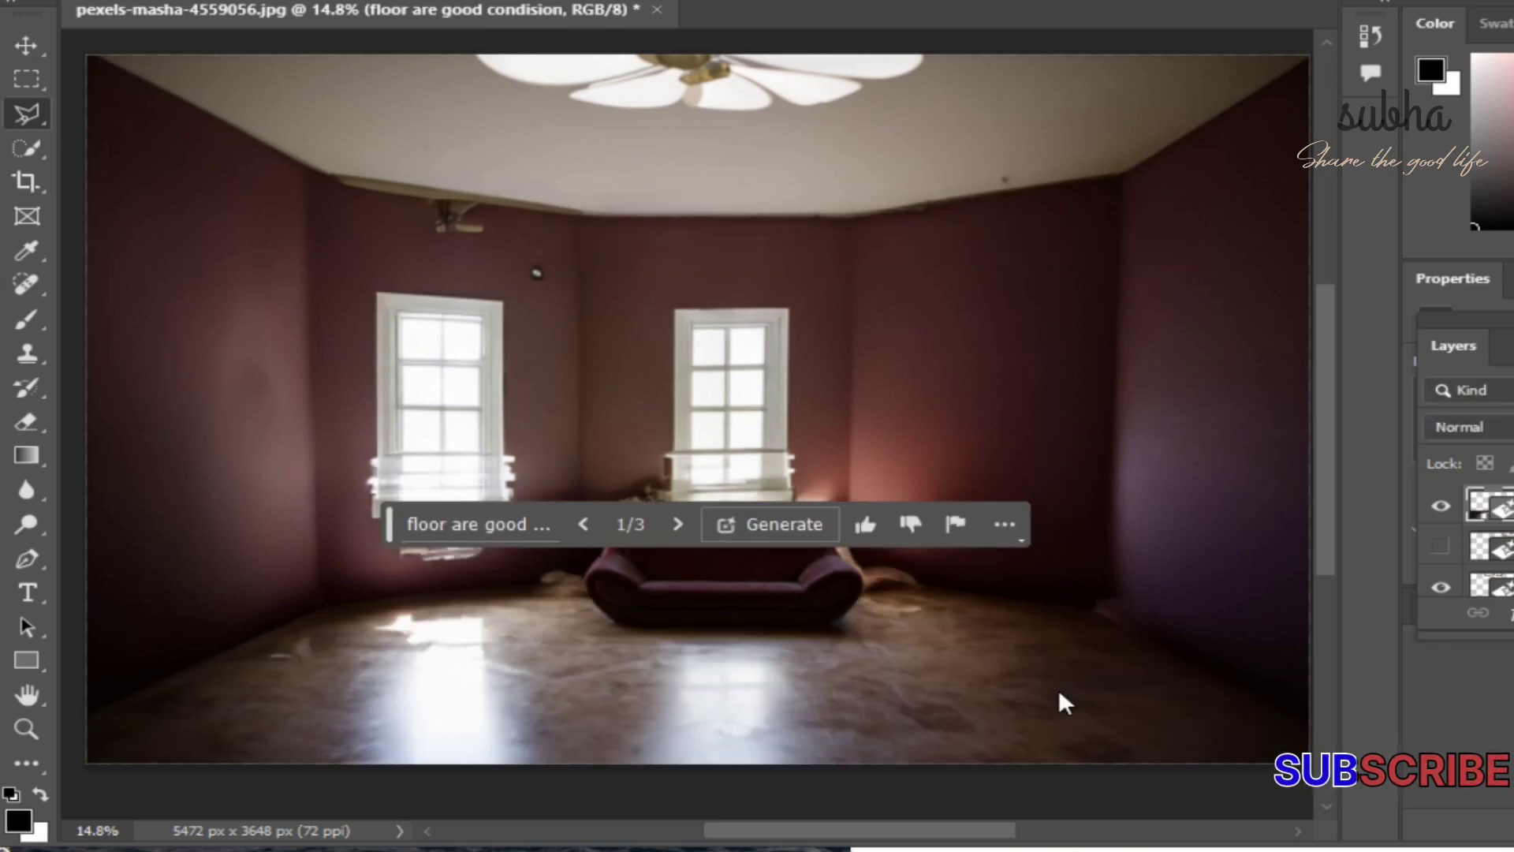
left_click(677, 523)
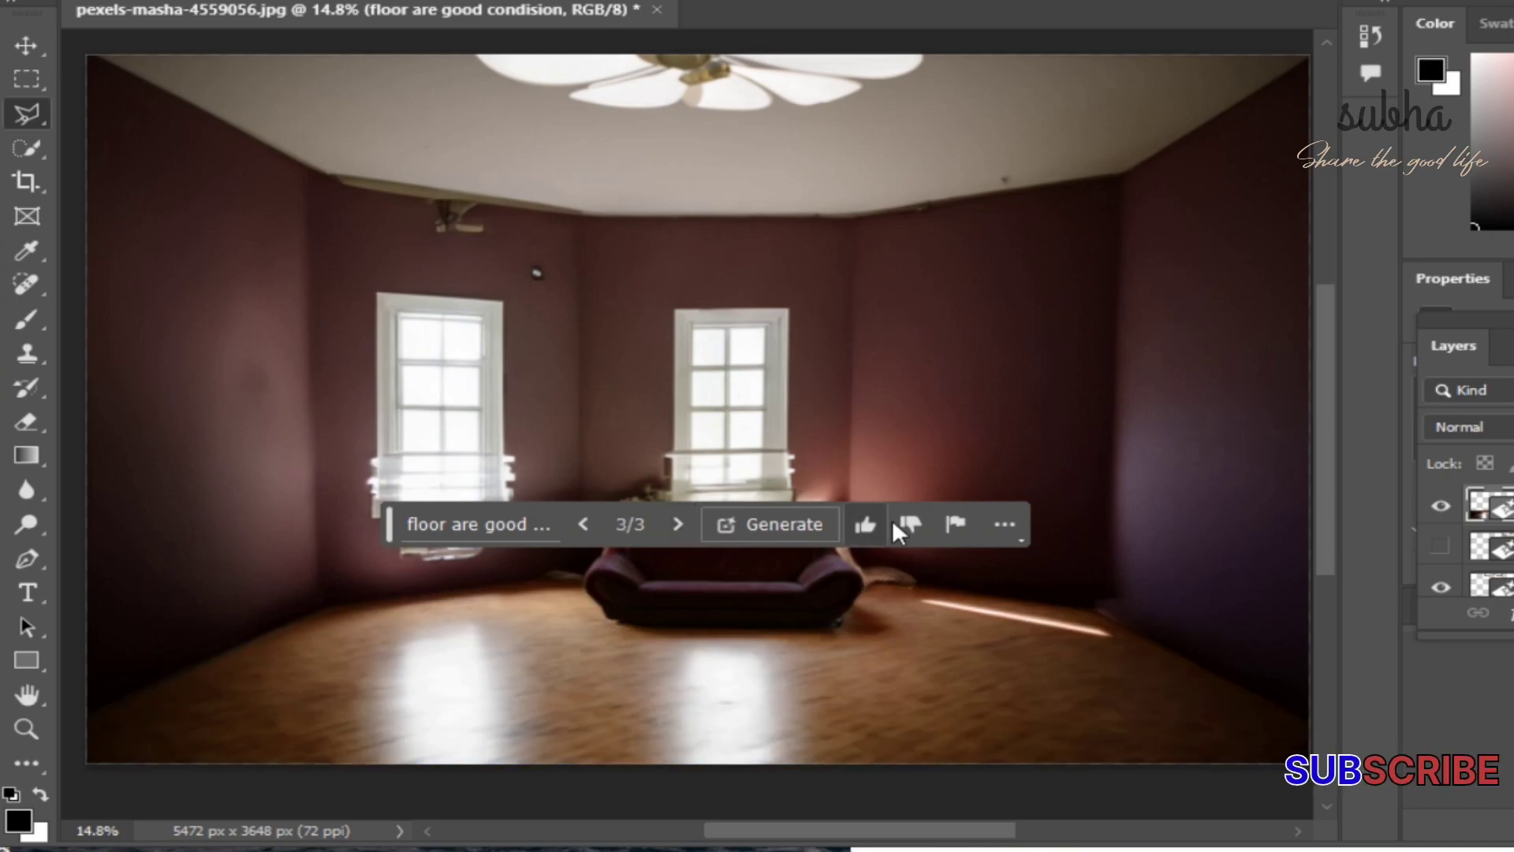
left_click_drag(385, 512, 590, 712)
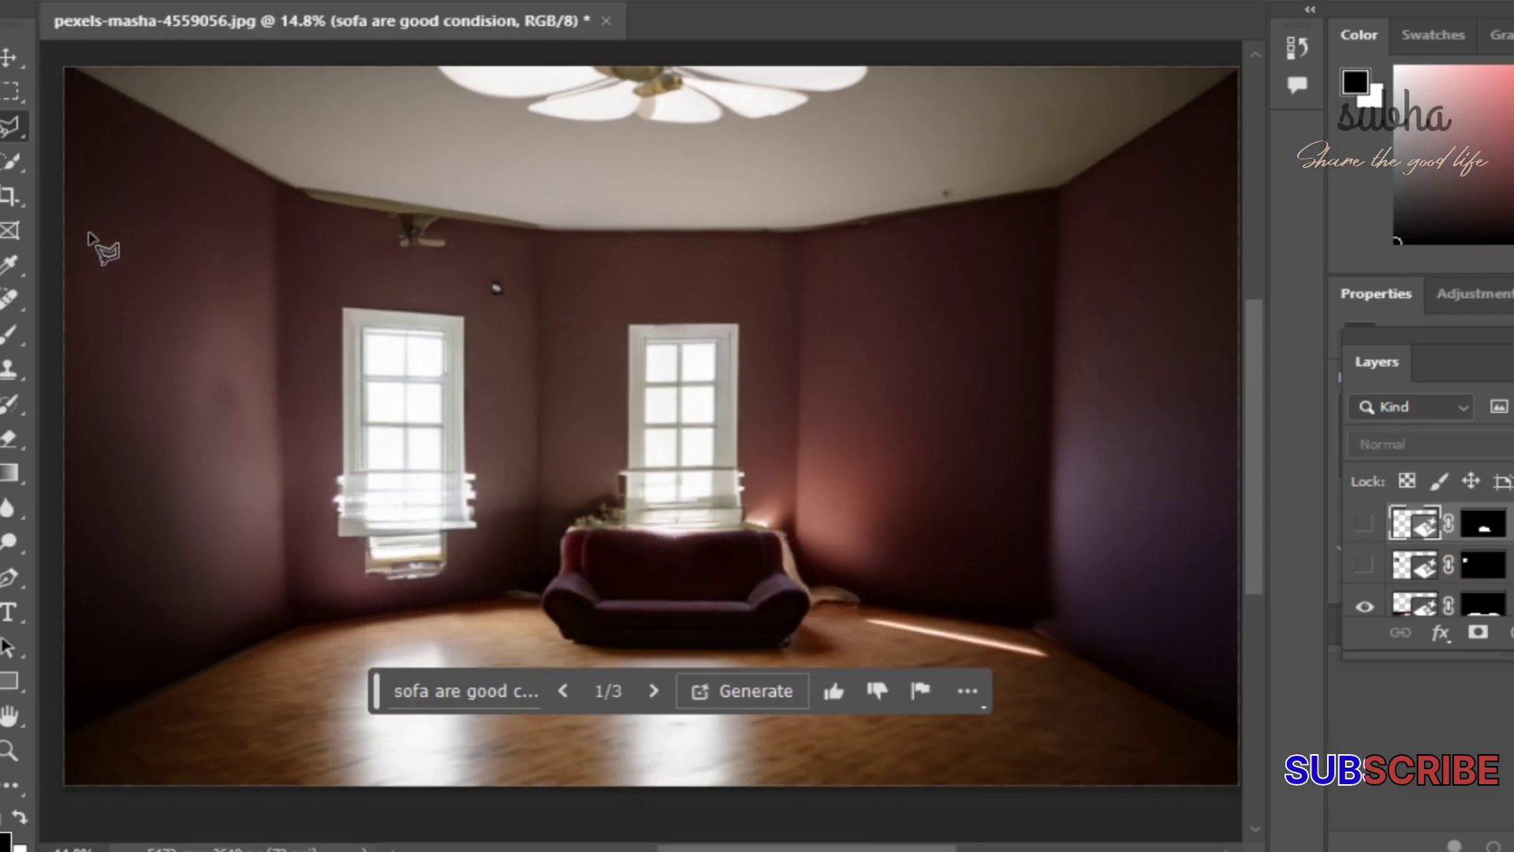
- Draw a four-sided polygonal selection in perspective on the left wall, beside the left window
left_click(105, 217)
left_click(265, 260)
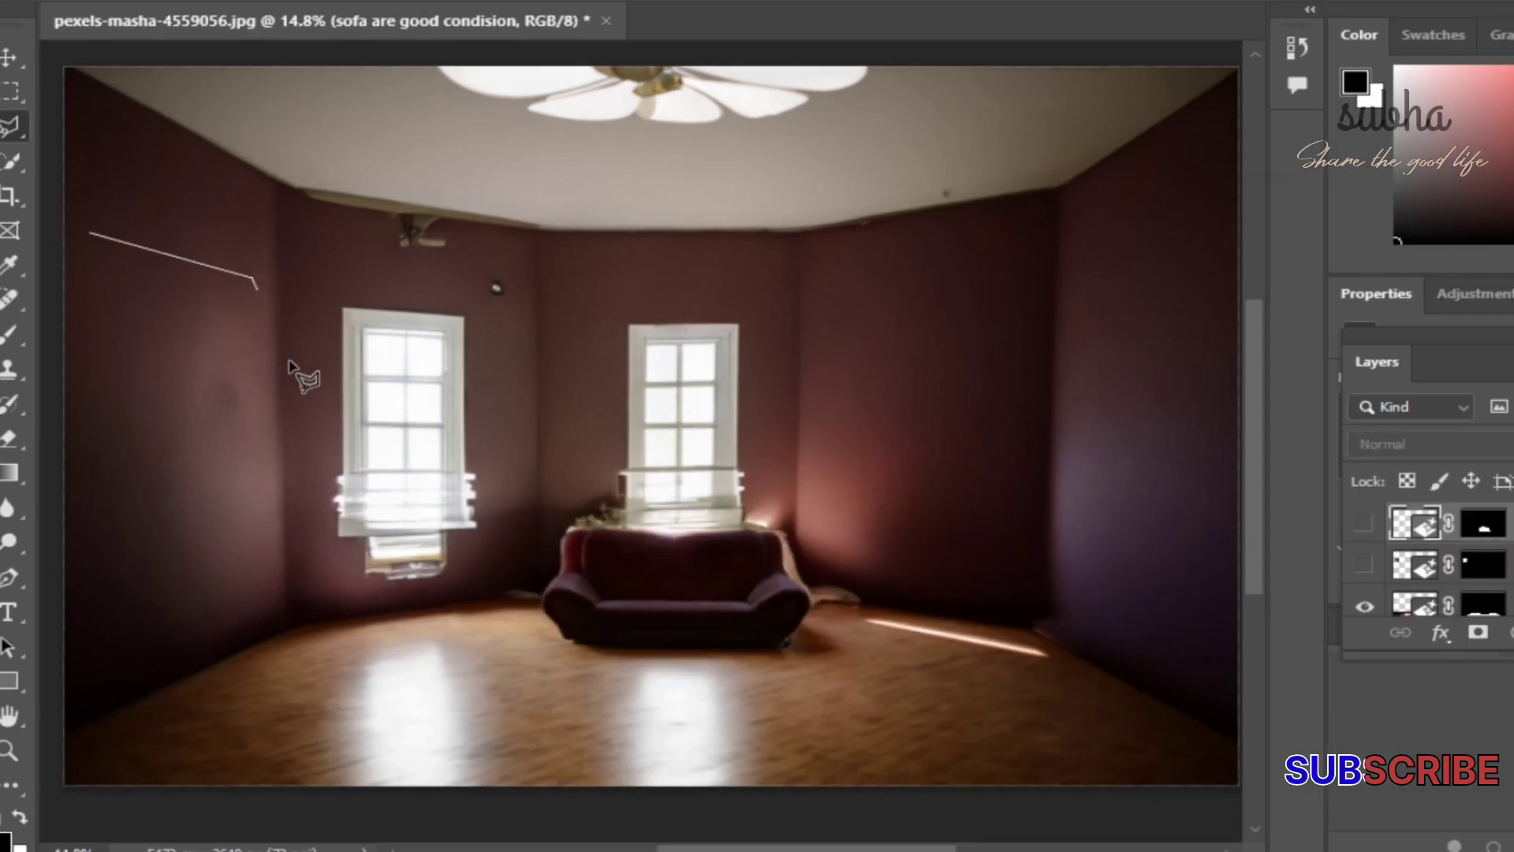
left_click(254, 447)
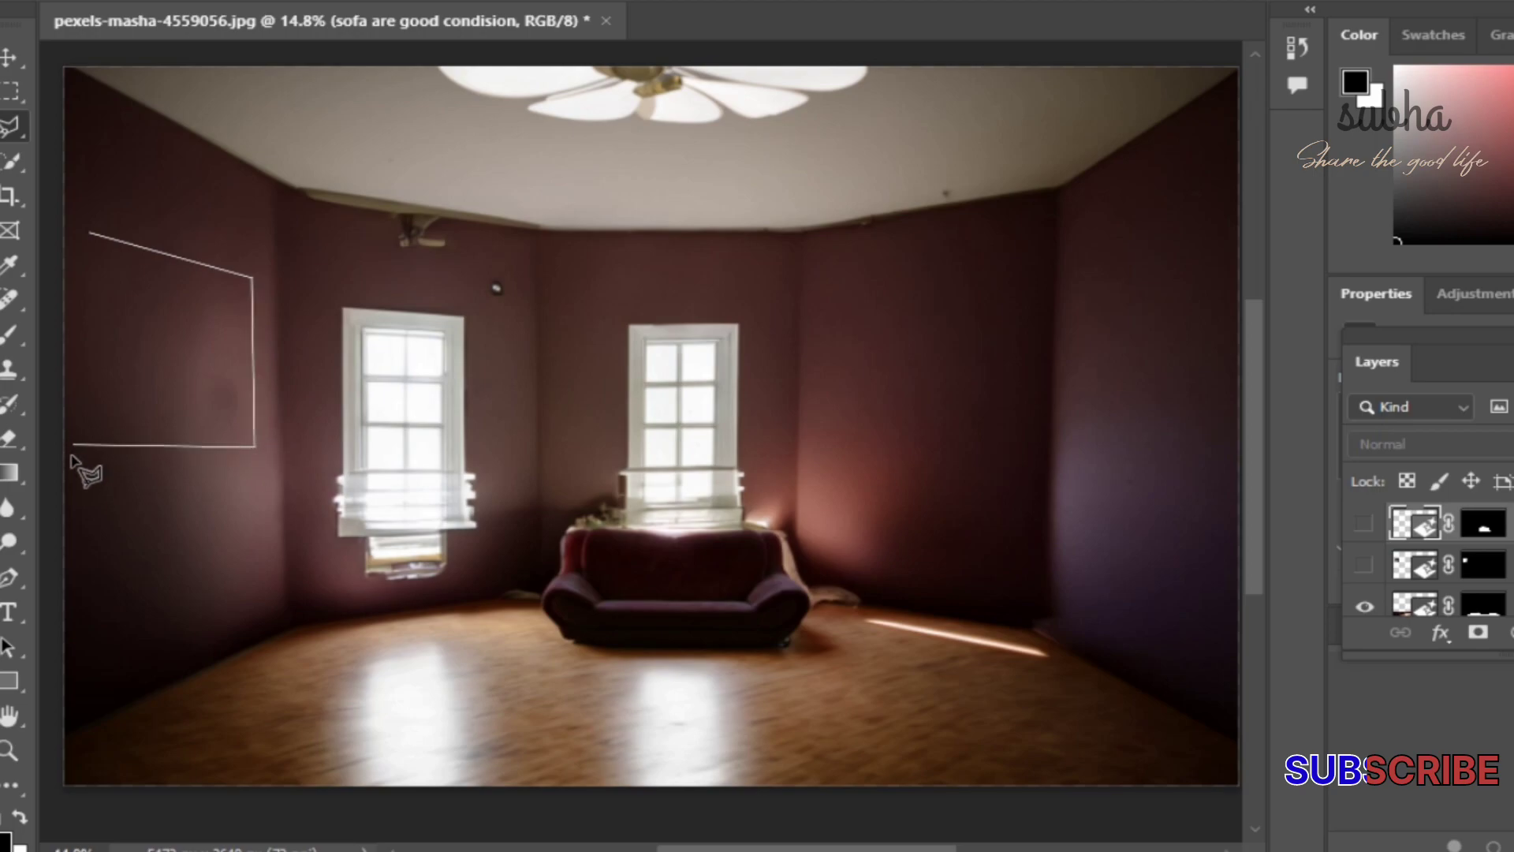
left_click(77, 451)
left_click(81, 233)
- Generate a fill from the prompt "photo" in the left wall selection, compare the variations and keep the second one
left_click(150, 489)
type("photo")
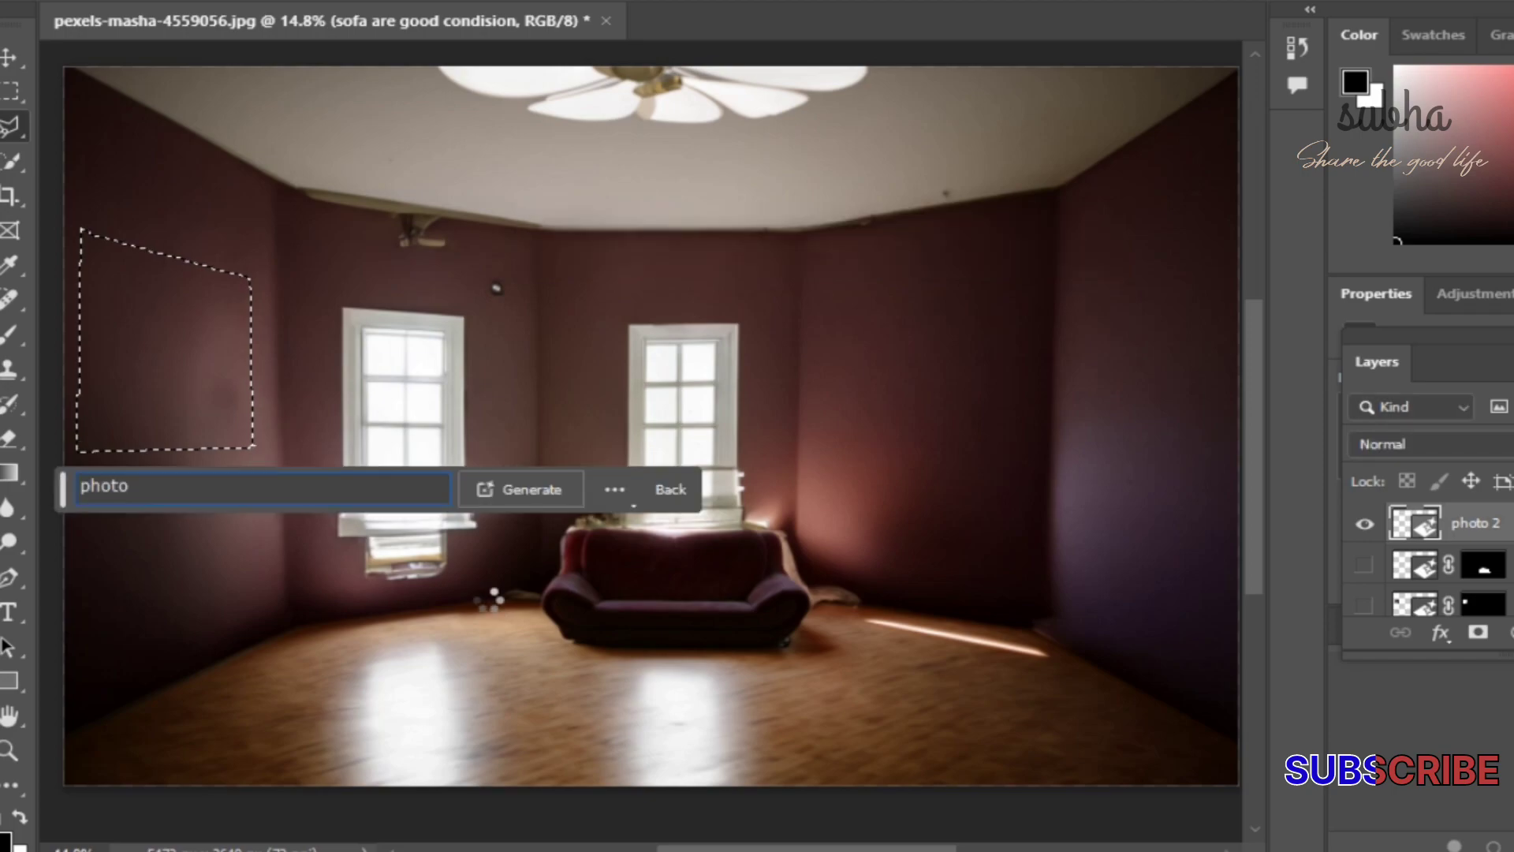
left_click(340, 514)
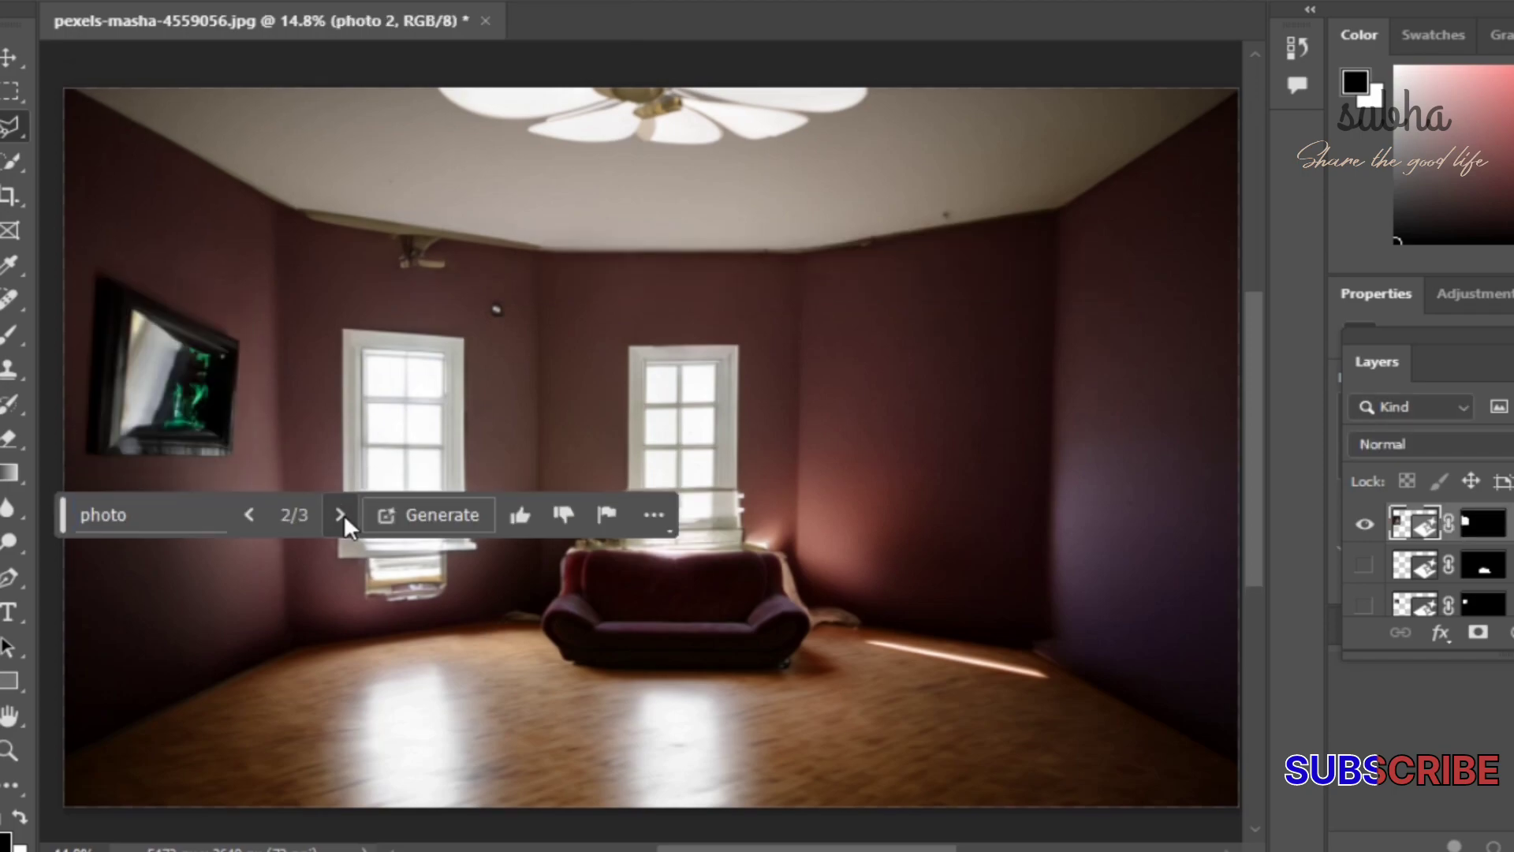
left_click(330, 509)
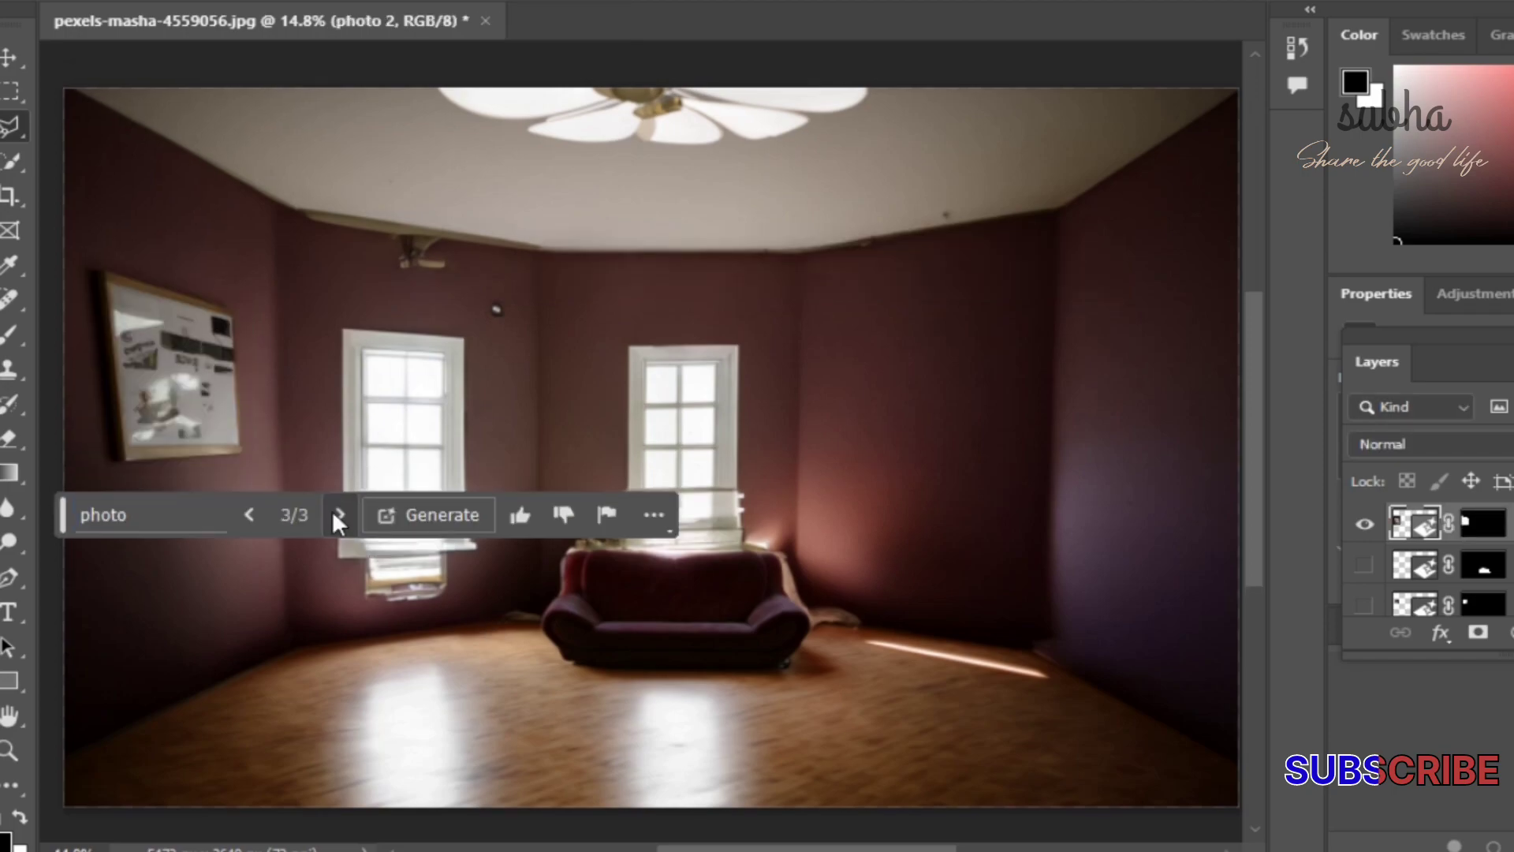
left_click(249, 513)
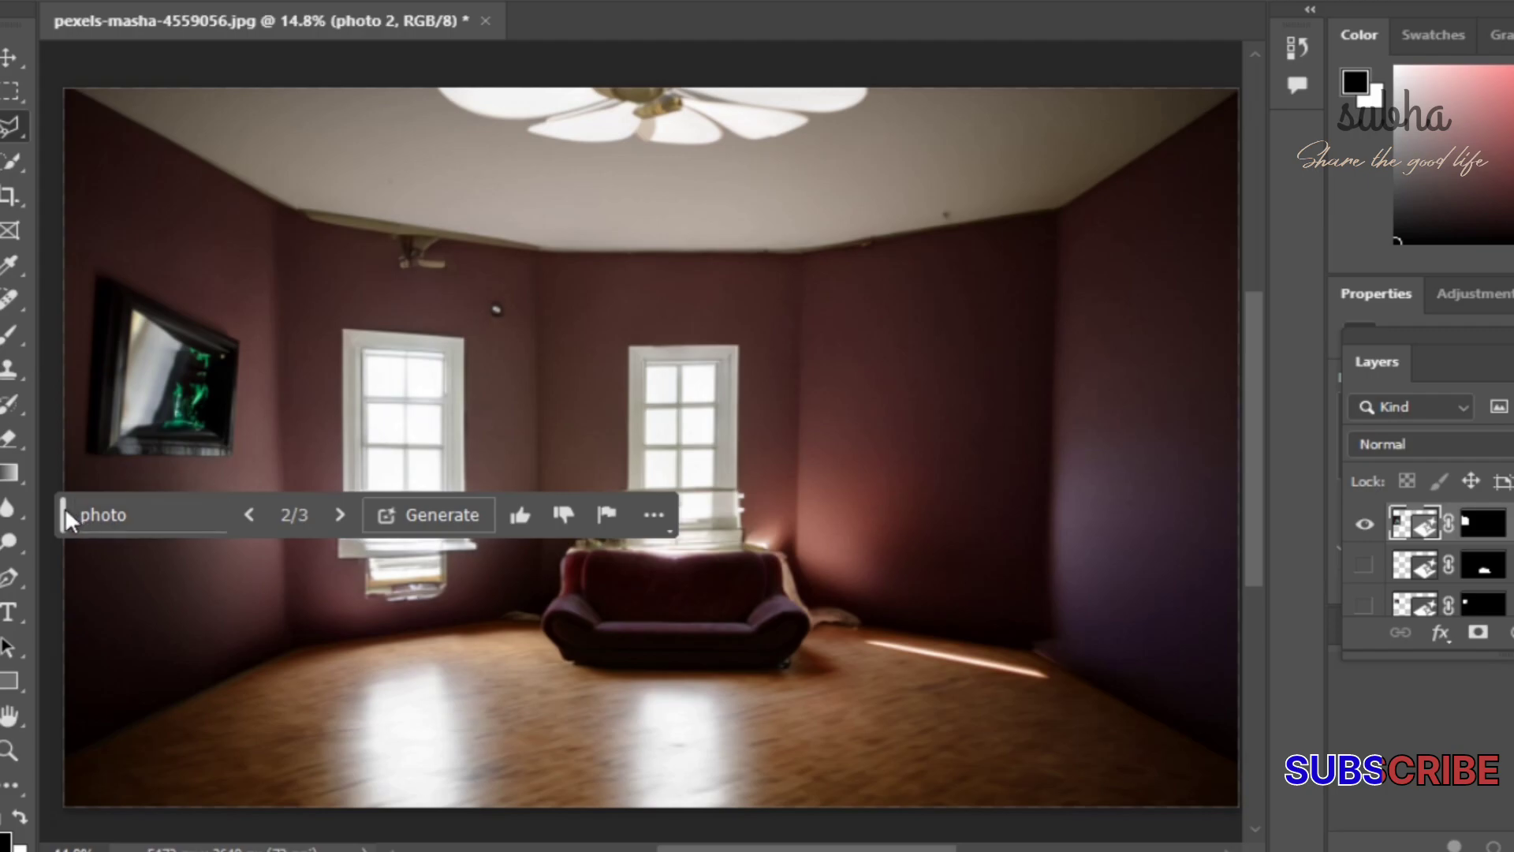
- Move the floating options bar onto the floor and draw a four-sided polygonal selection at the room's right corner, where the walls meet the floor
left_click_drag(63, 510, 283, 750)
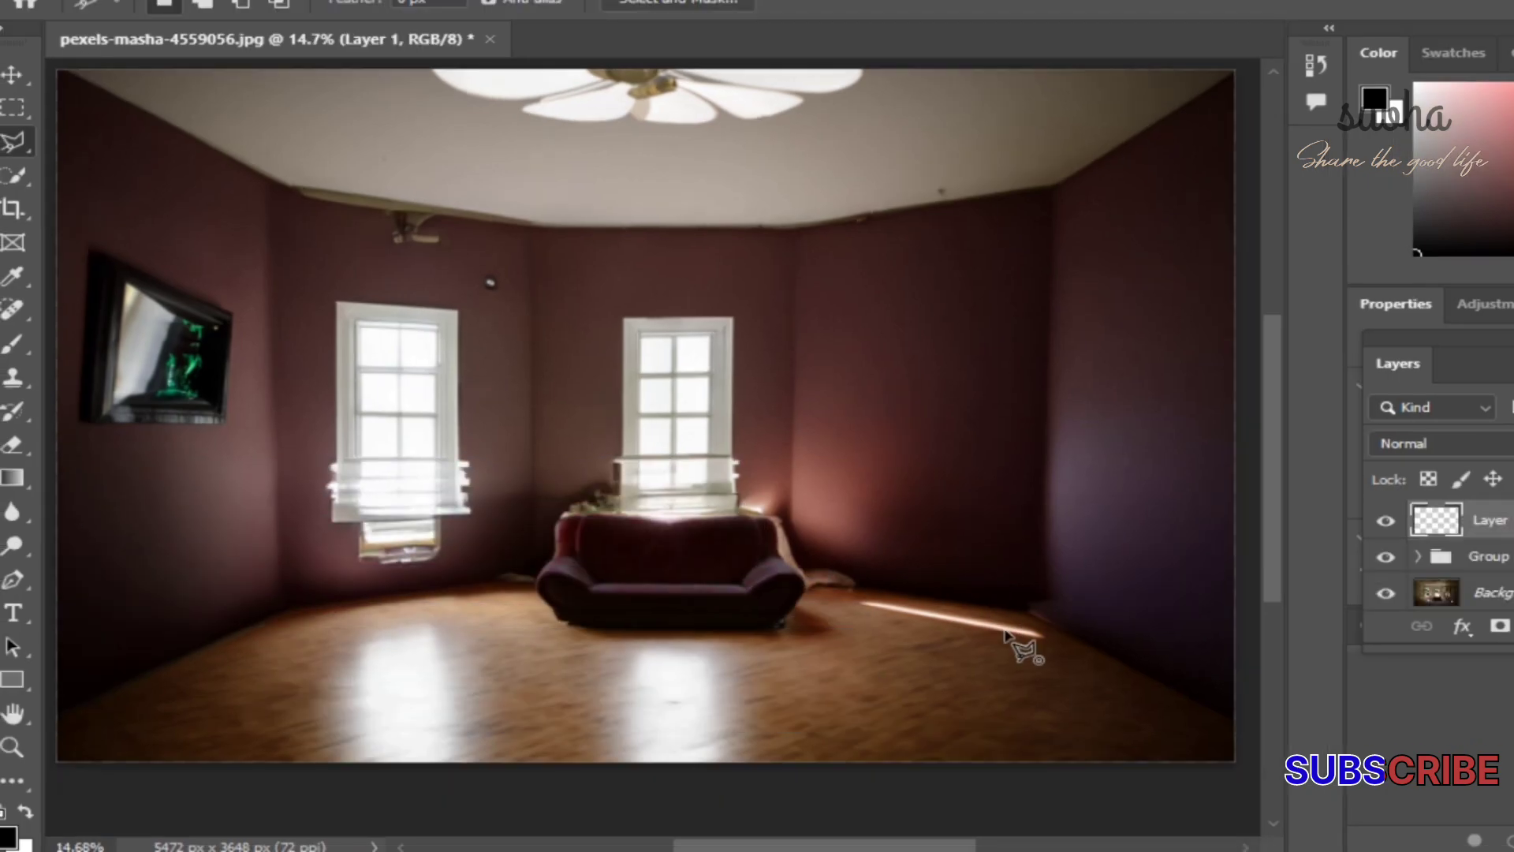
left_click(988, 614)
left_click(1064, 630)
left_click(1065, 518)
left_click(1002, 521)
left_click(990, 614)
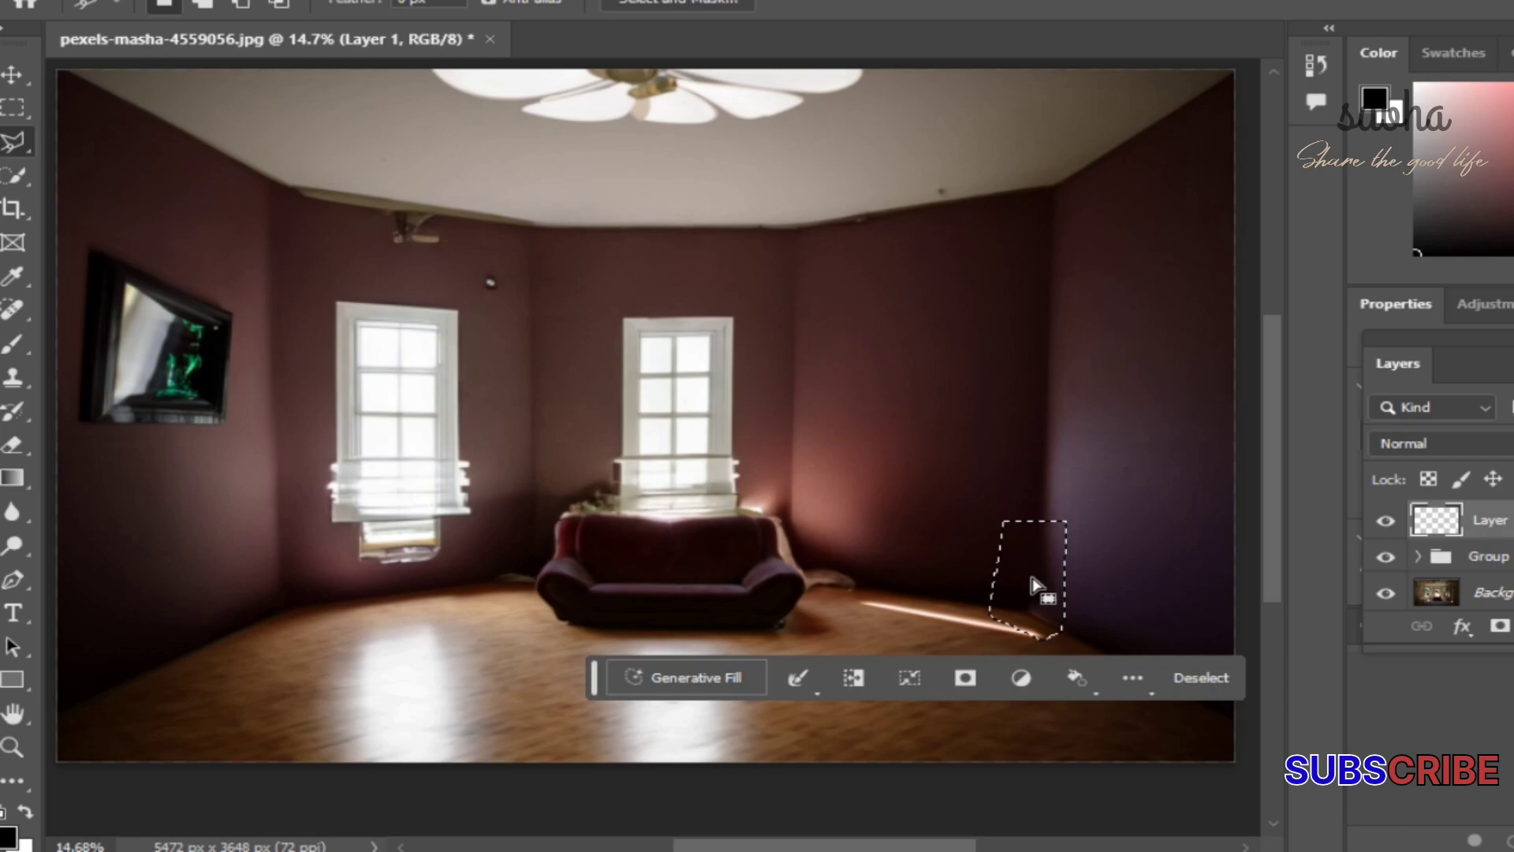
- Generate a fill from the prompt "vase" in the corner selection, compare the variations and keep the first one
left_click(657, 675)
type("vase")
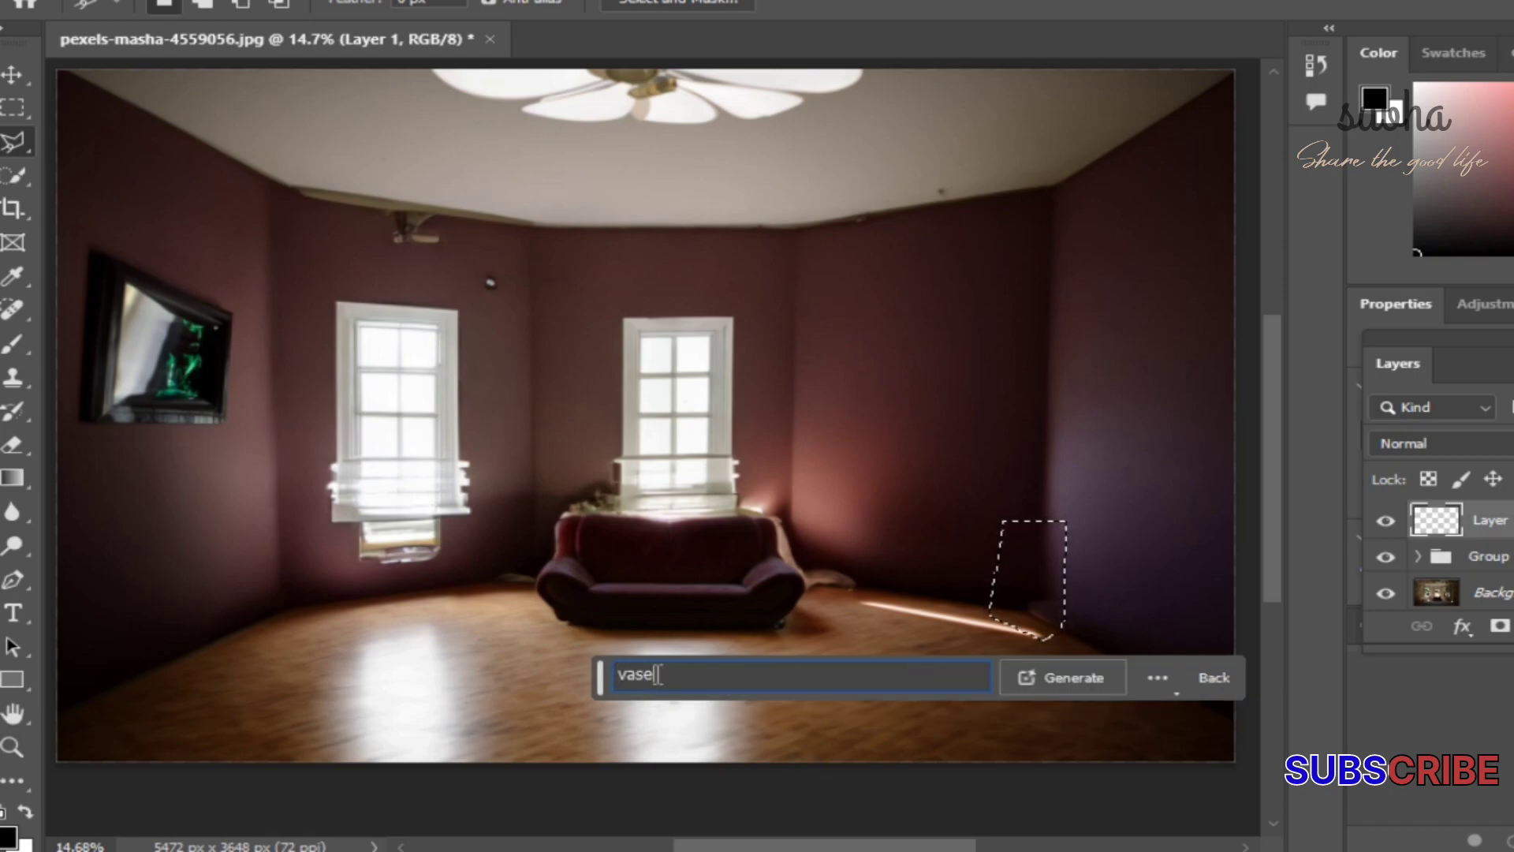
left_click(1048, 680)
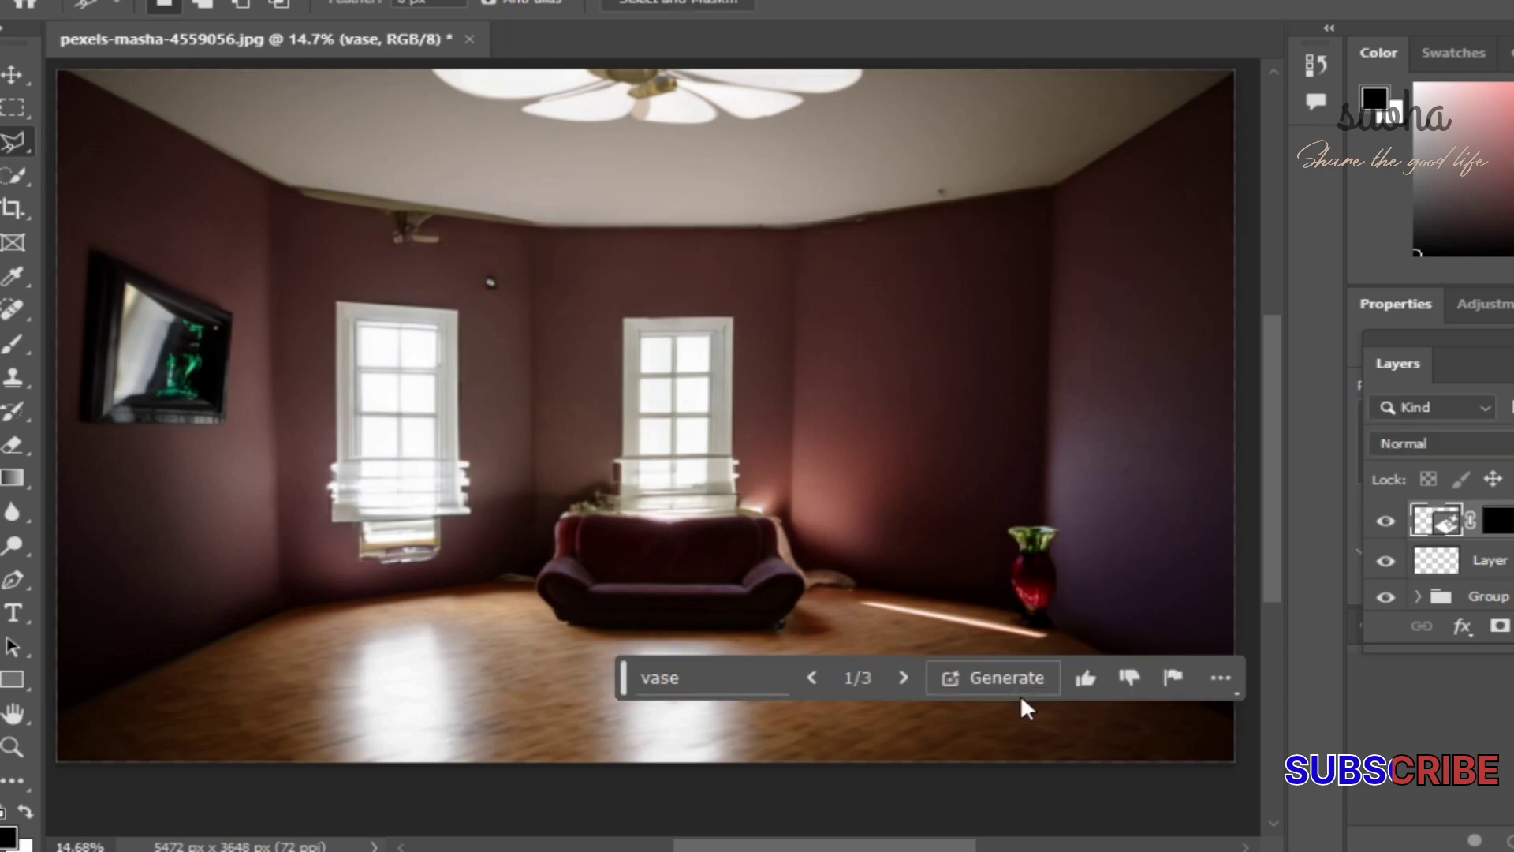
left_click(905, 671)
left_click(903, 671)
left_click(903, 671)
left_click(815, 670)
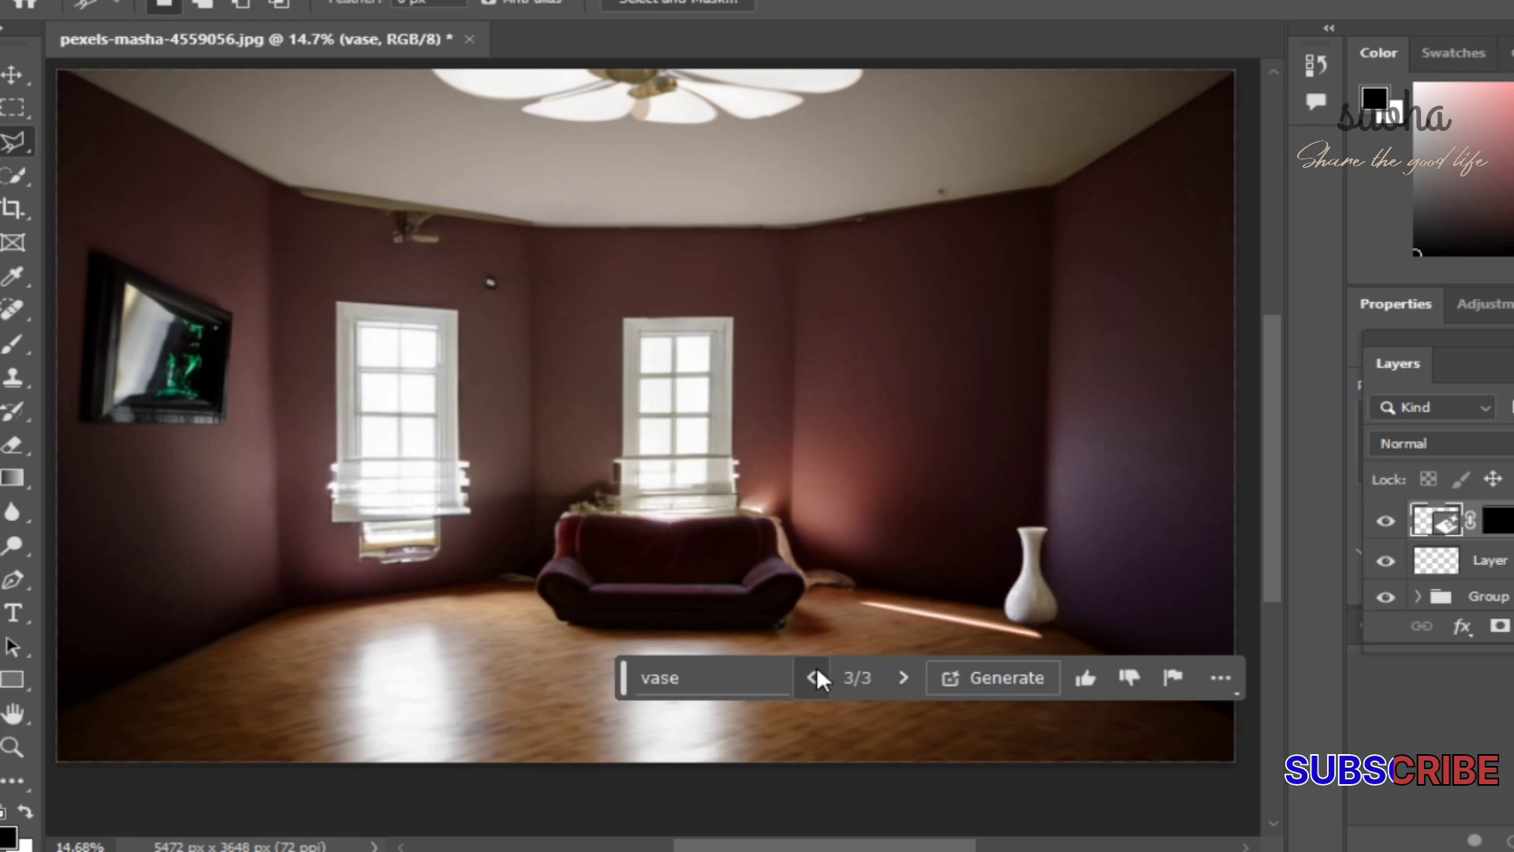
left_click(899, 670)
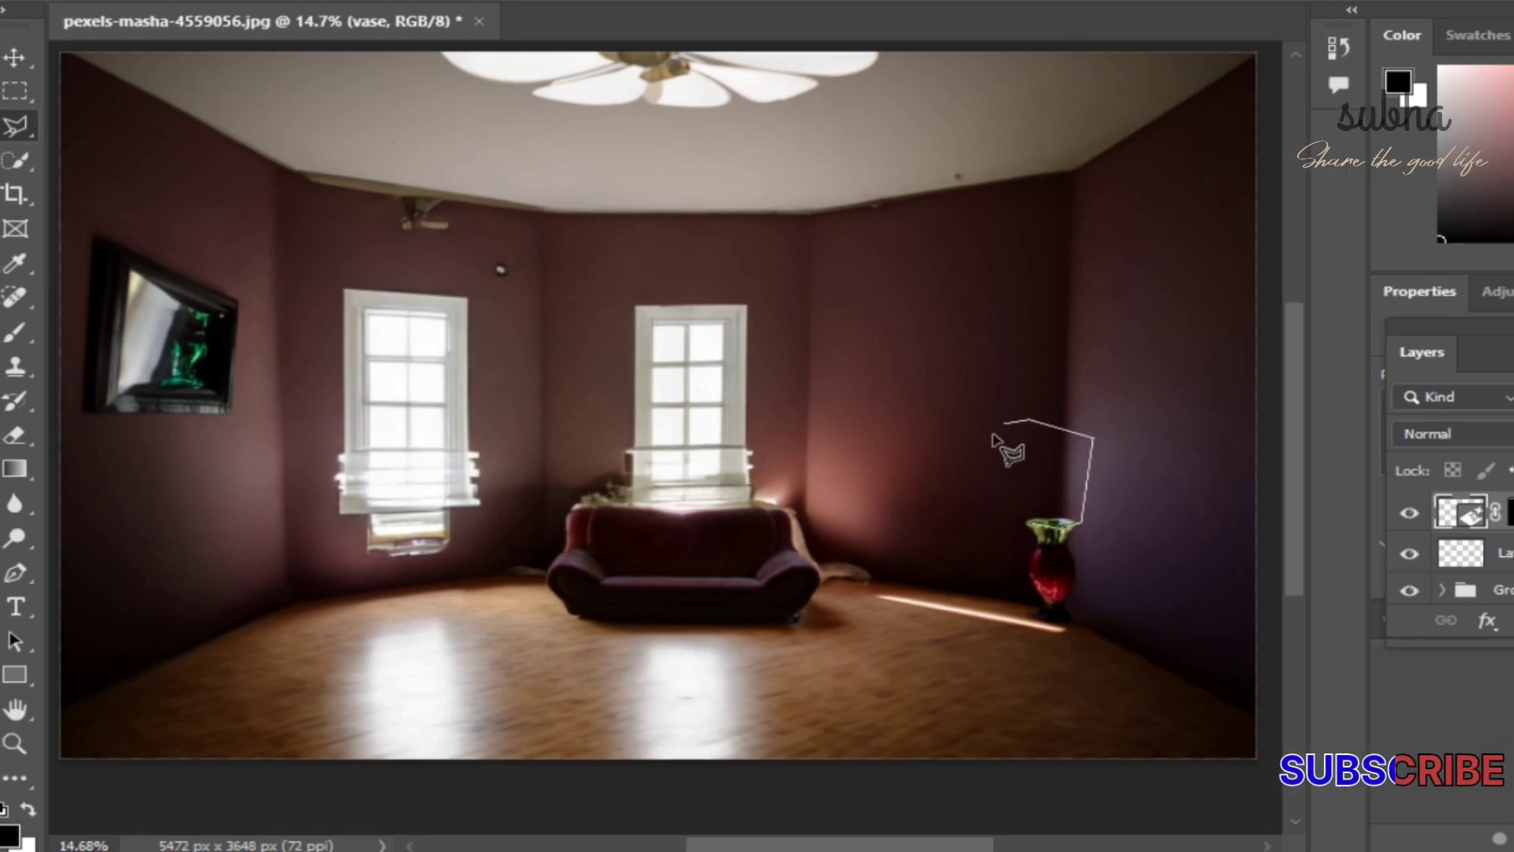
- Complete a polygonal selection on the wall directly above the vase, closing it at the vase's rim
left_click(995, 454)
left_click(1014, 503)
left_click(1033, 519)
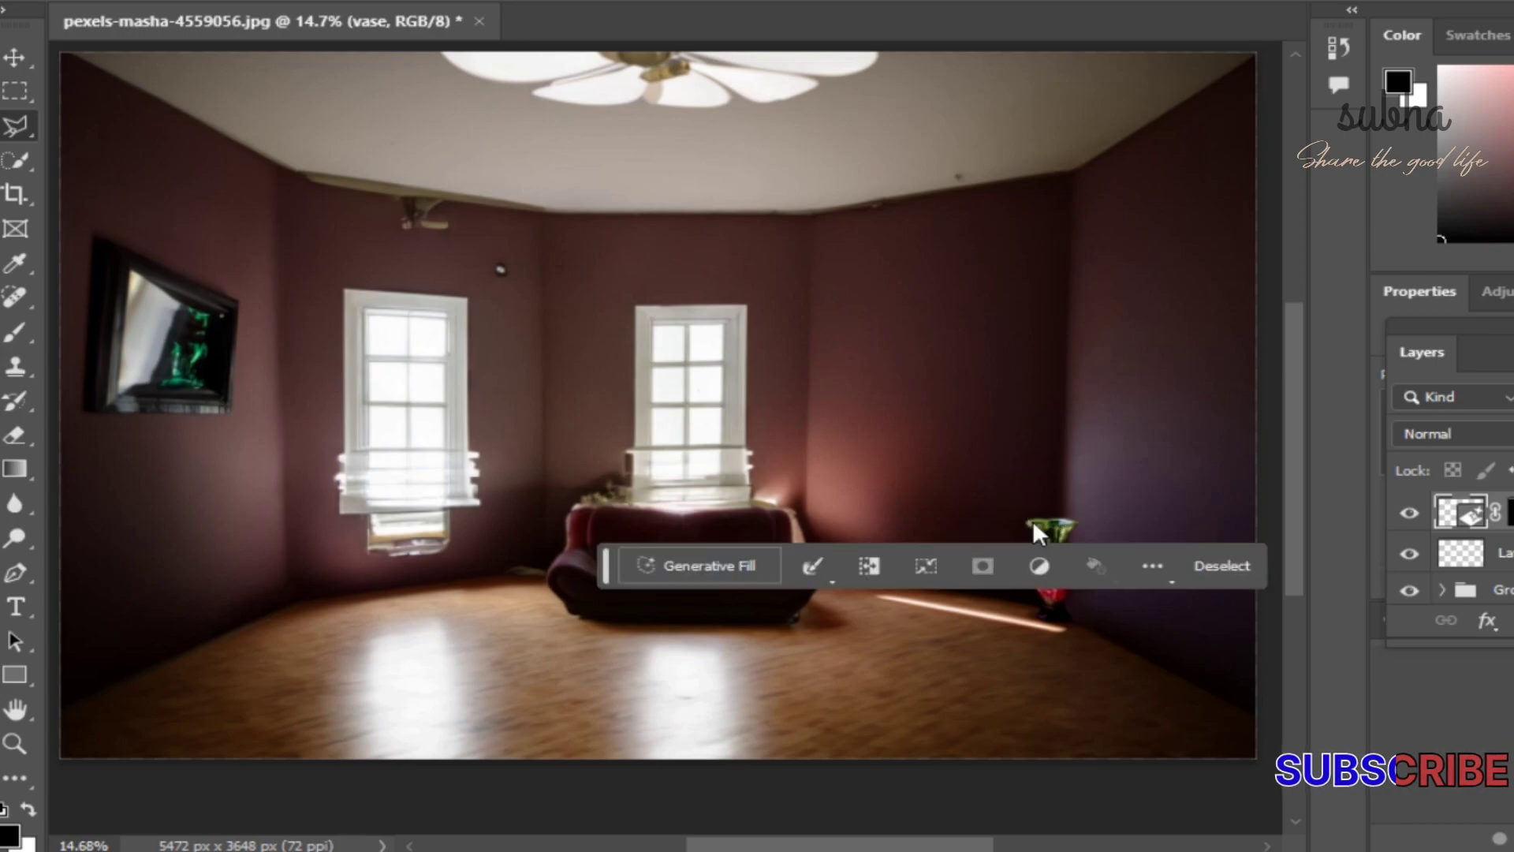
- Generate a fill from the prompt "rose flower" above the vase, keep the third variation and move the floating options bar clear of the vase
left_click(707, 564)
type("e flowers")
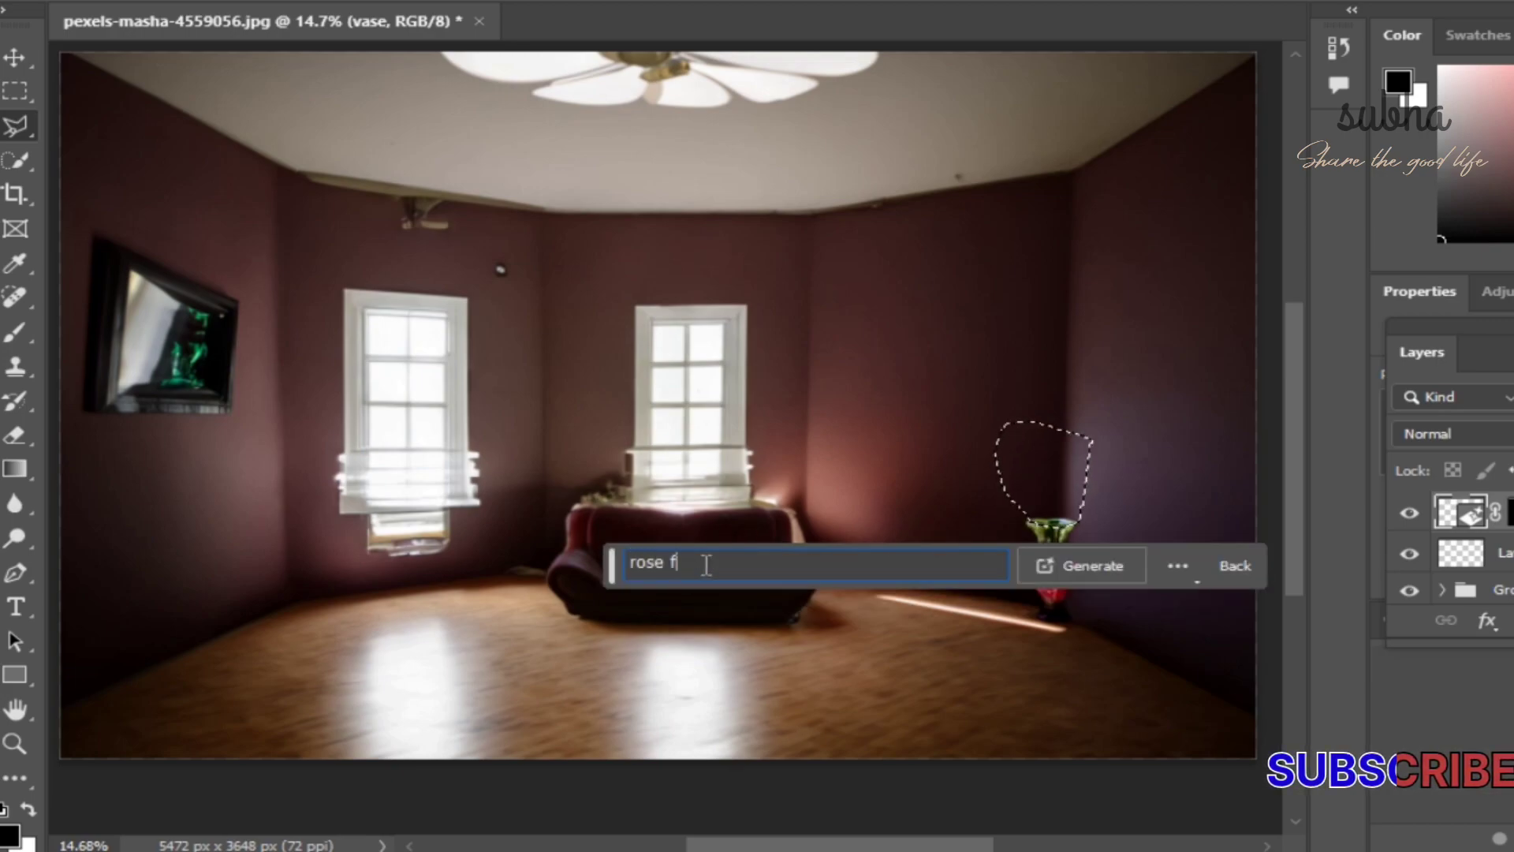
key("Return")
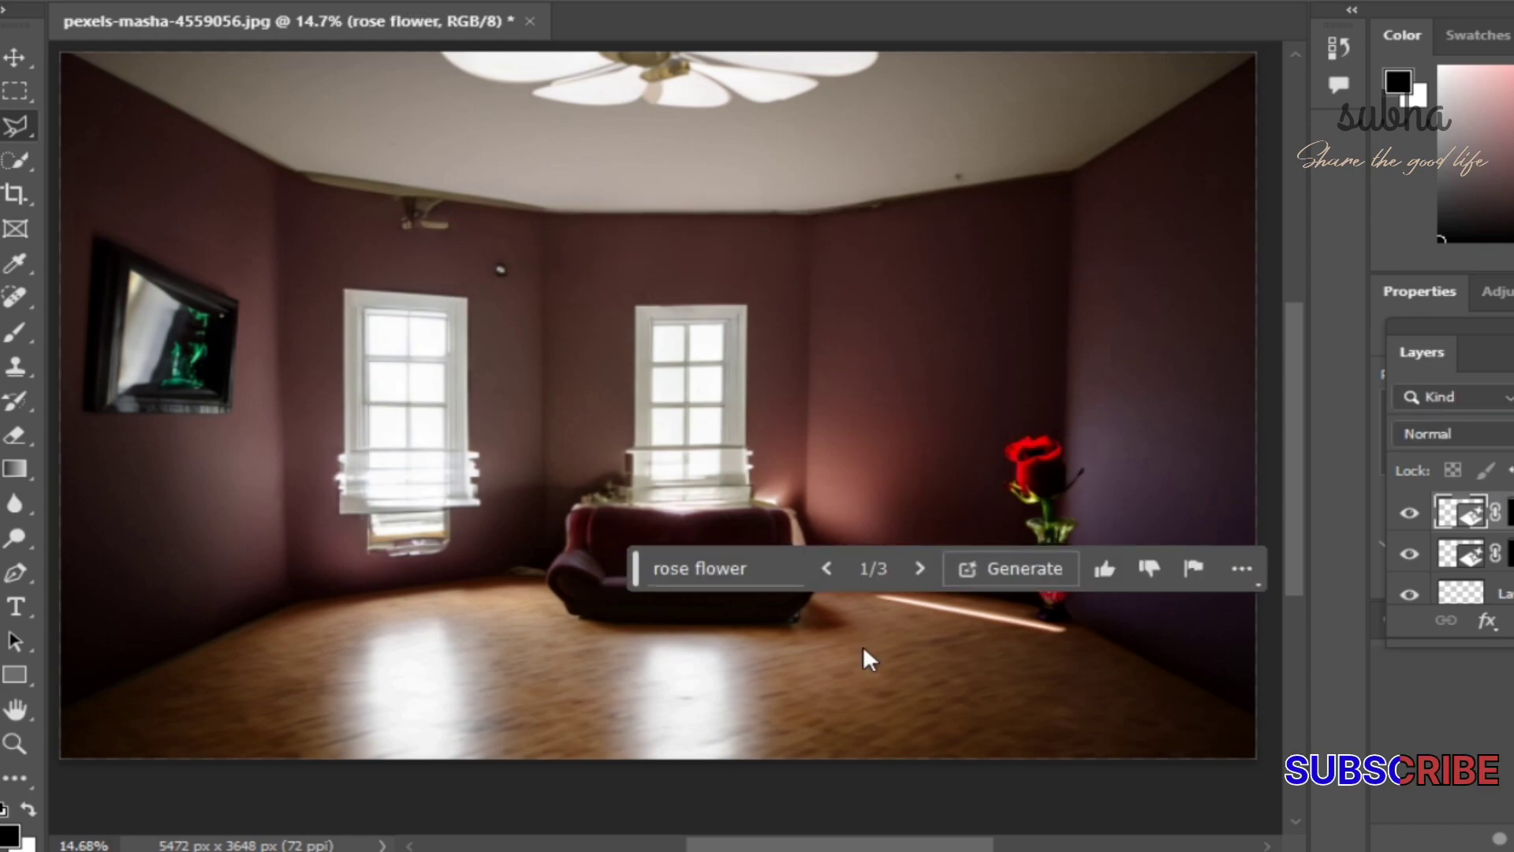
left_click(918, 569)
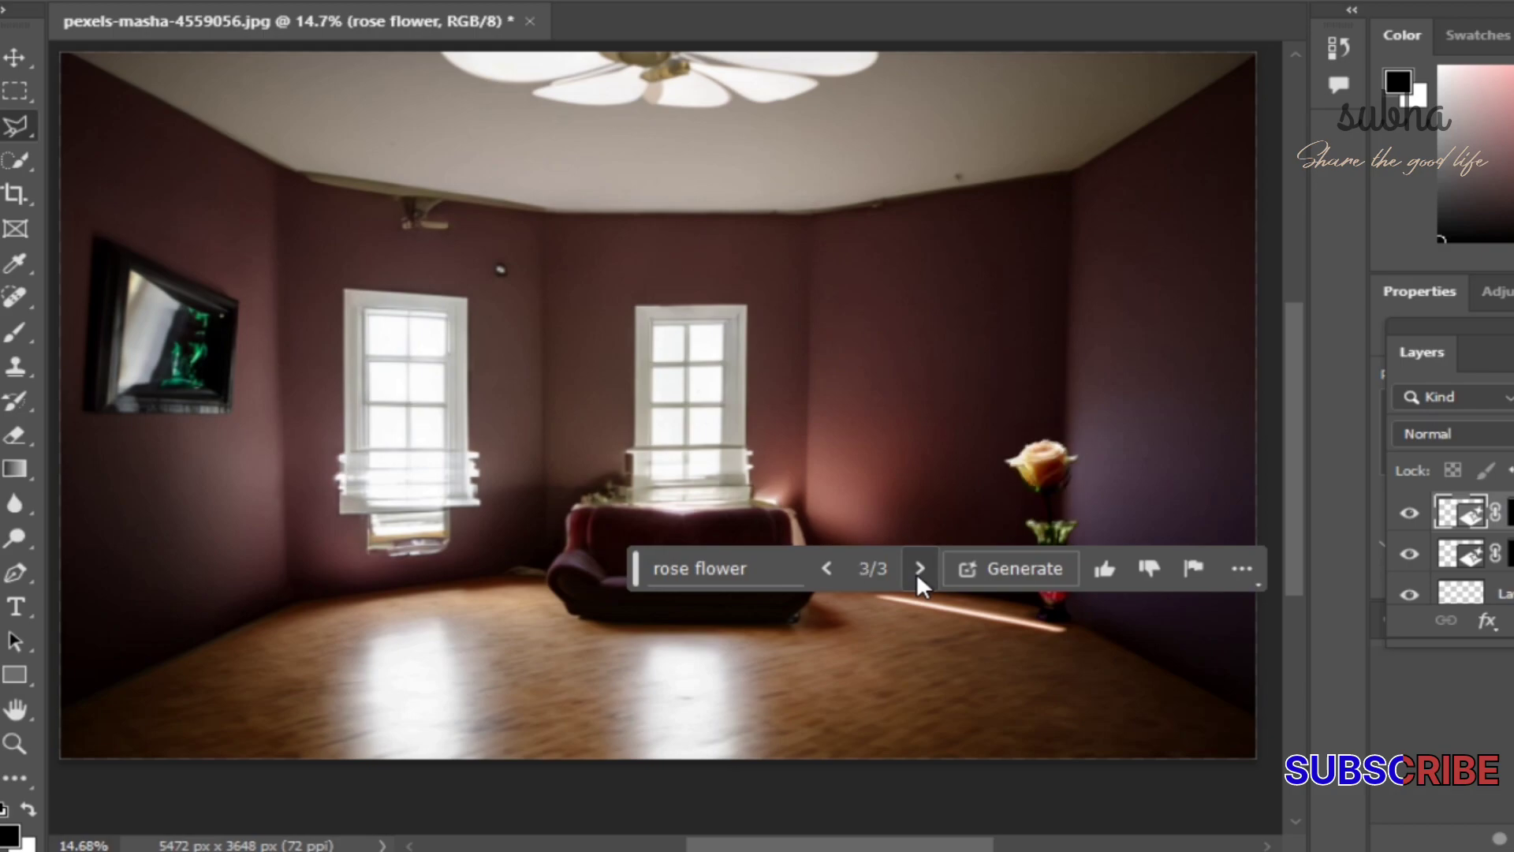
left_click_drag(634, 558, 652, 654)
- Draw a closed polygonal selection on the floor in front of the sofa, between the two window reflections
left_click(471, 648)
left_click(508, 609)
left_click(605, 625)
left_click(637, 699)
left_click(511, 719)
left_click(458, 692)
left_click(460, 644)
left_click(471, 647)
- Generate a fill from the prompt "Samoyed" in the floor selection, compare the variations and keep the first one
left_click(317, 756)
type("Samoyed")
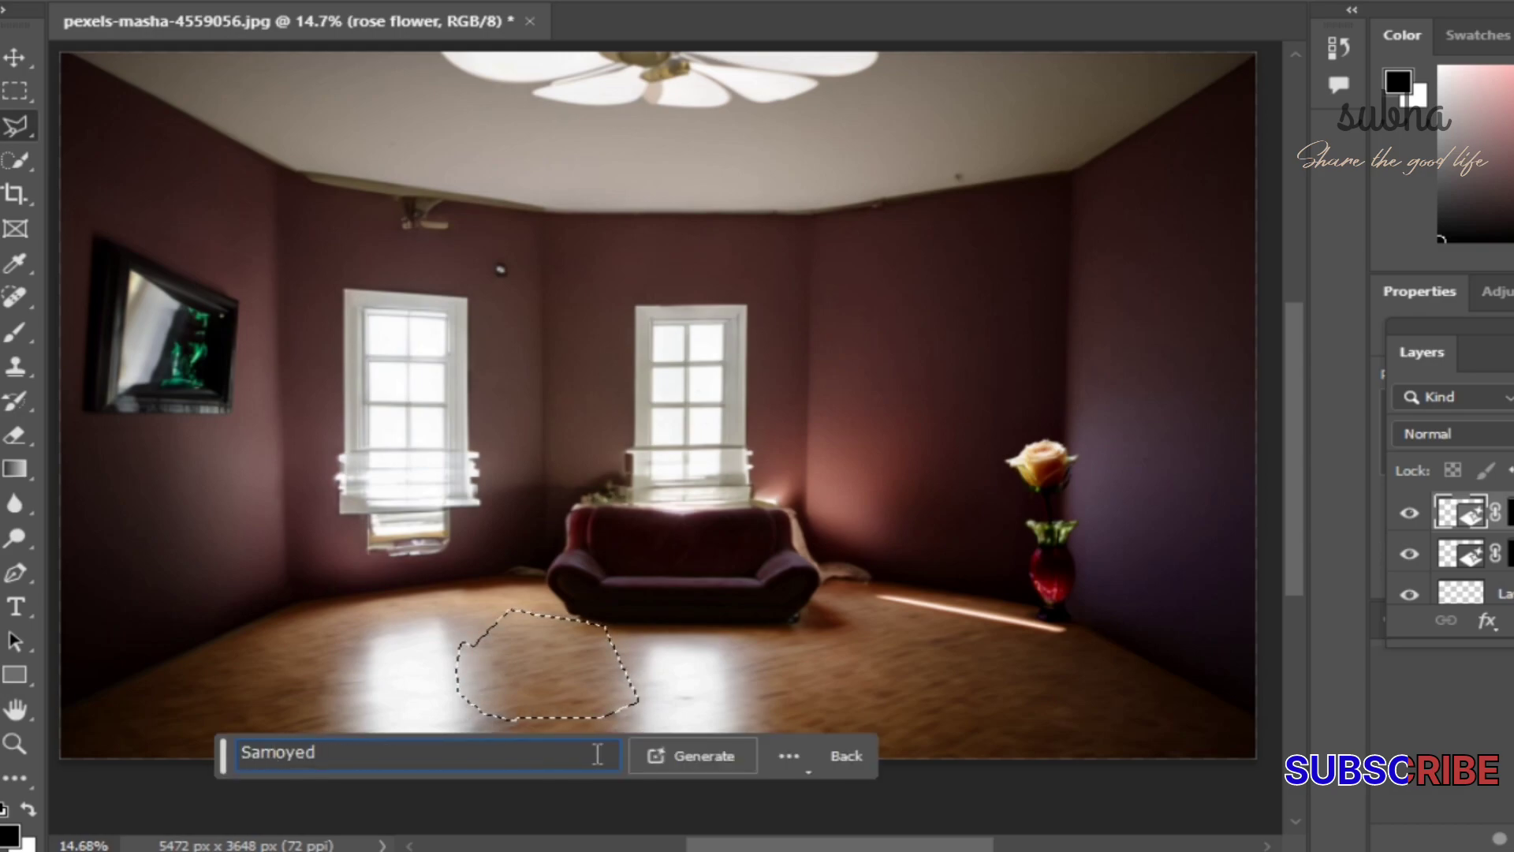
left_click(688, 753)
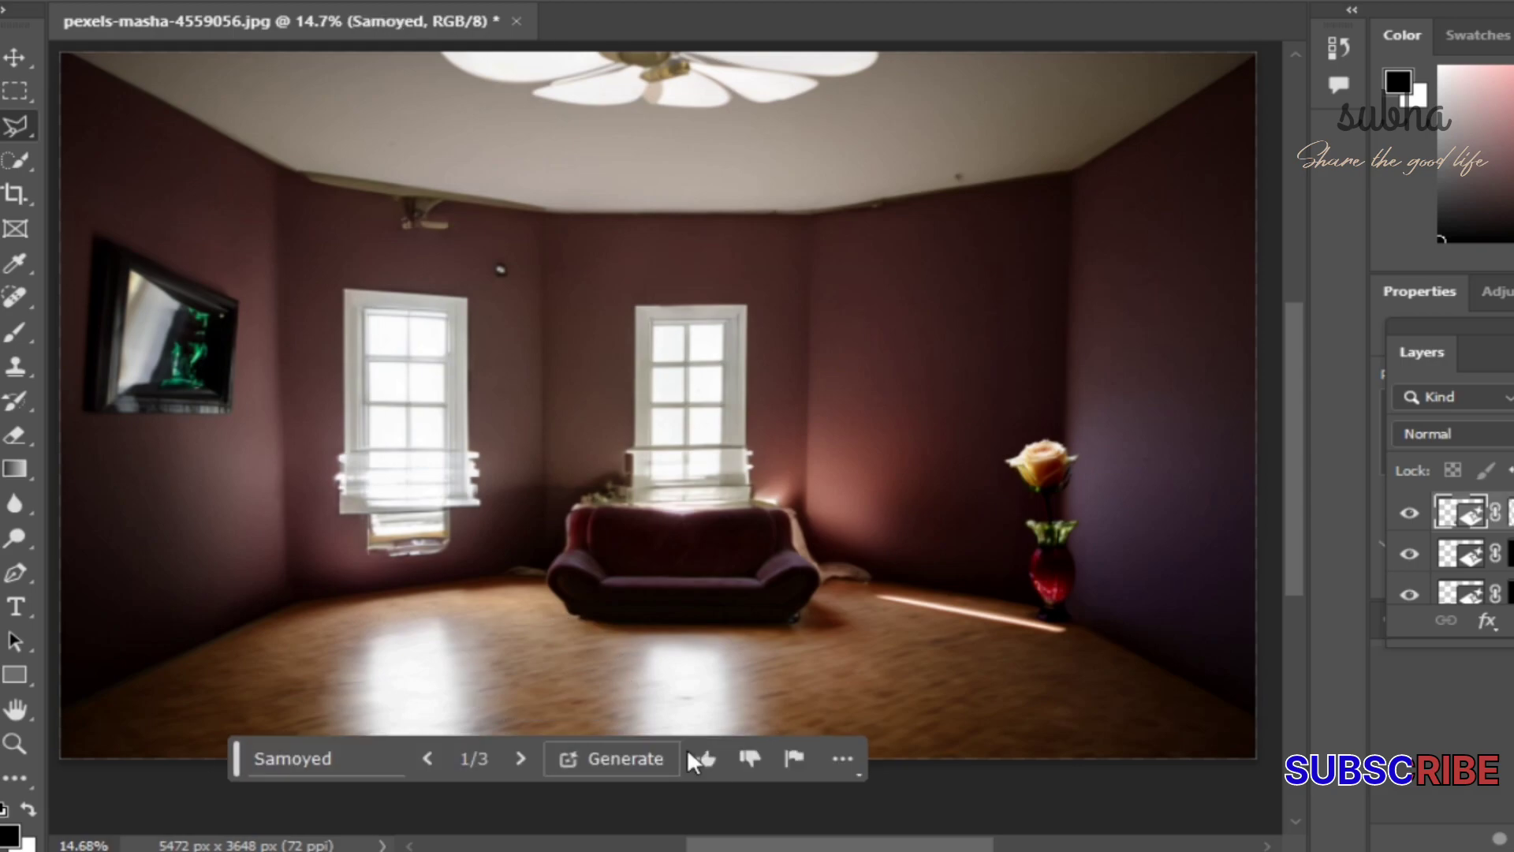
left_click(516, 759)
left_click(509, 753)
left_click(509, 753)
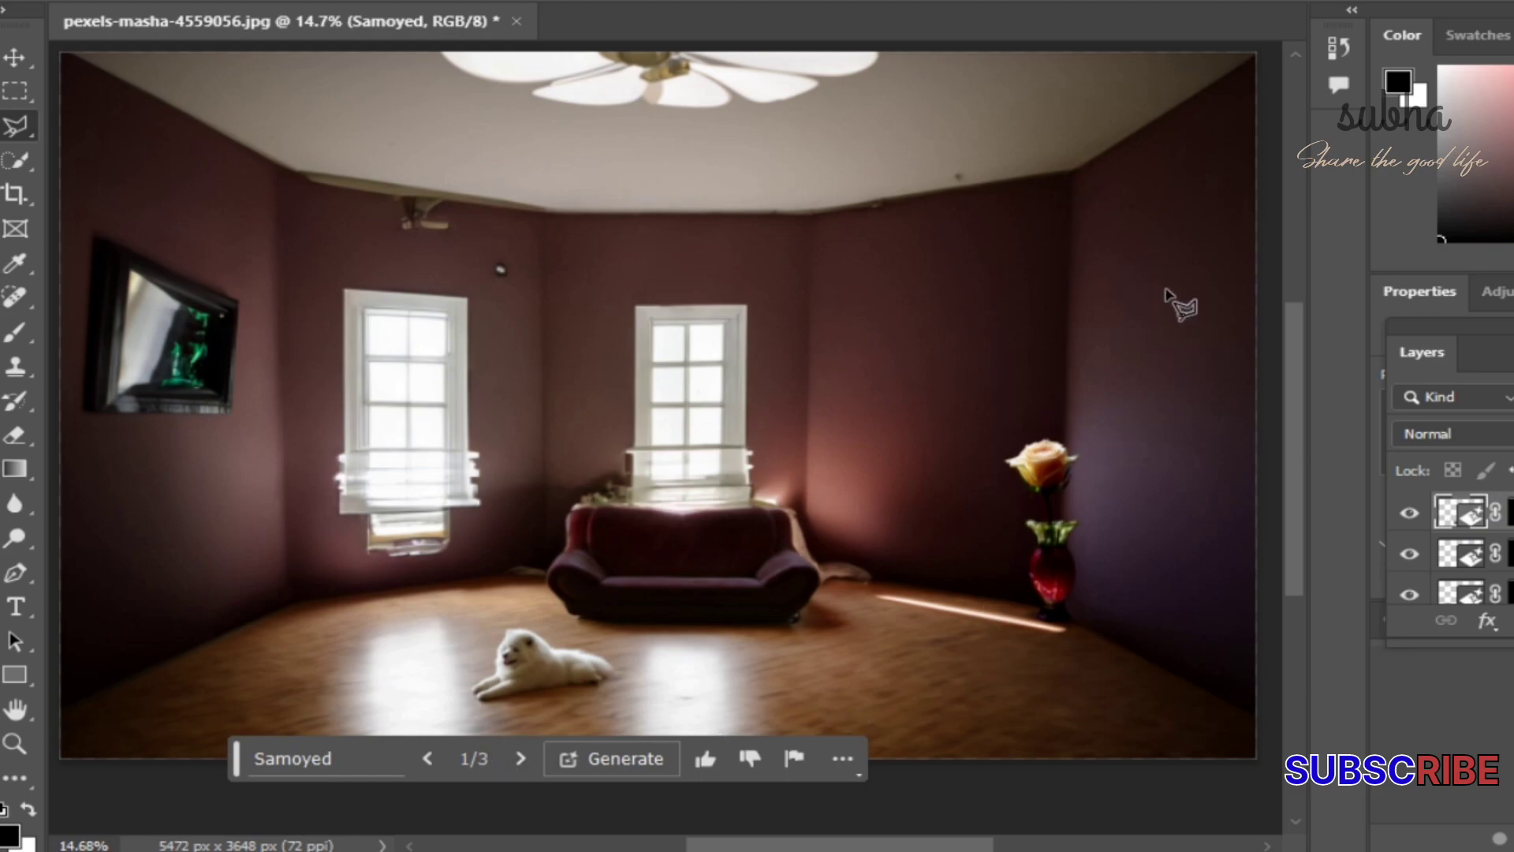
- Draw a slanted polygonal selection along the top of the right wall, from the room corner past the photo's edge
left_click(1076, 167)
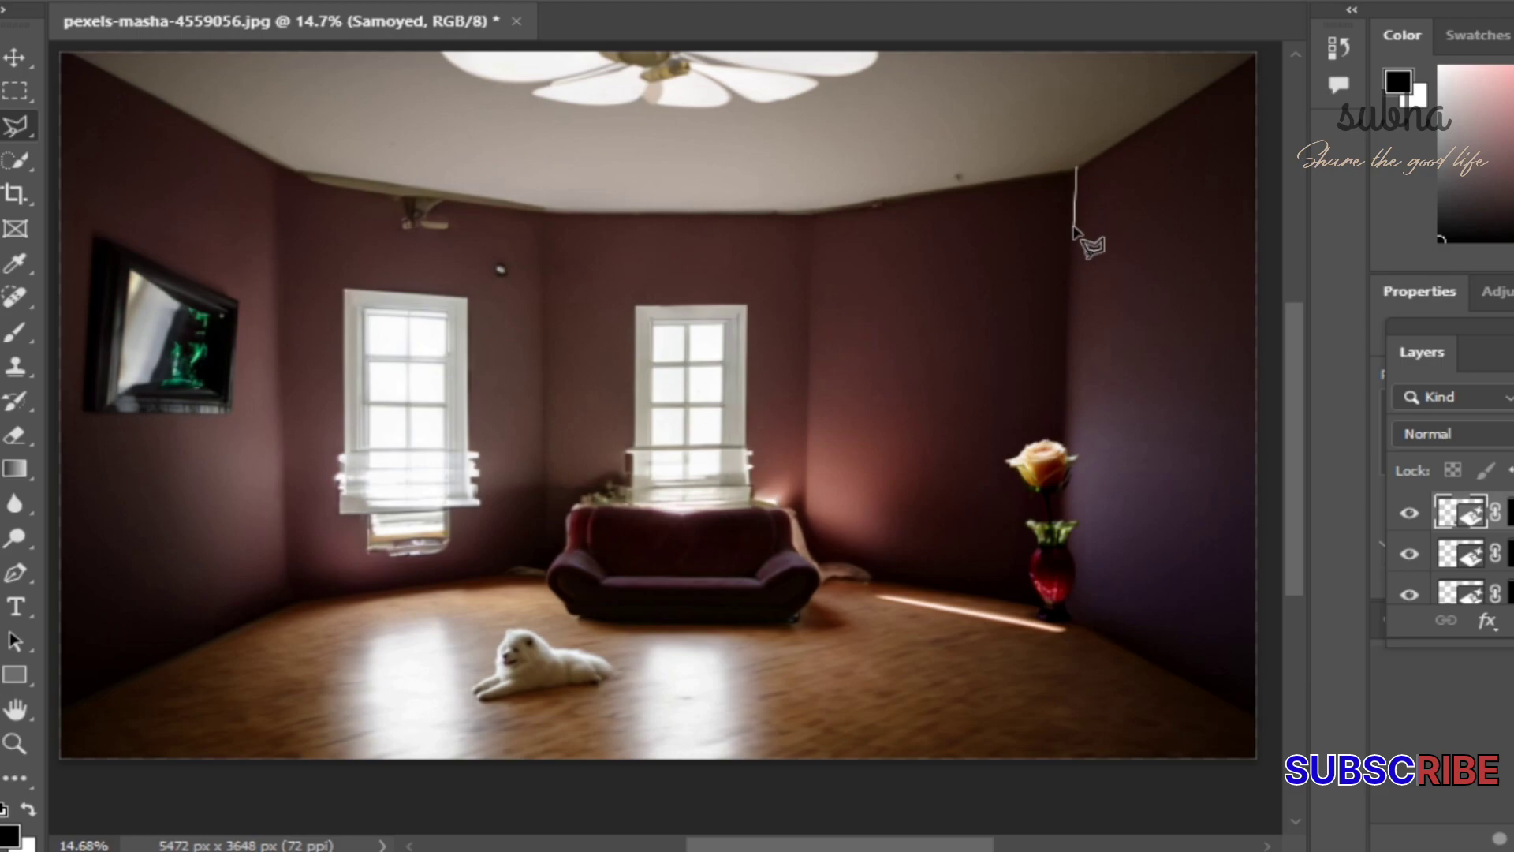
left_click(1074, 227)
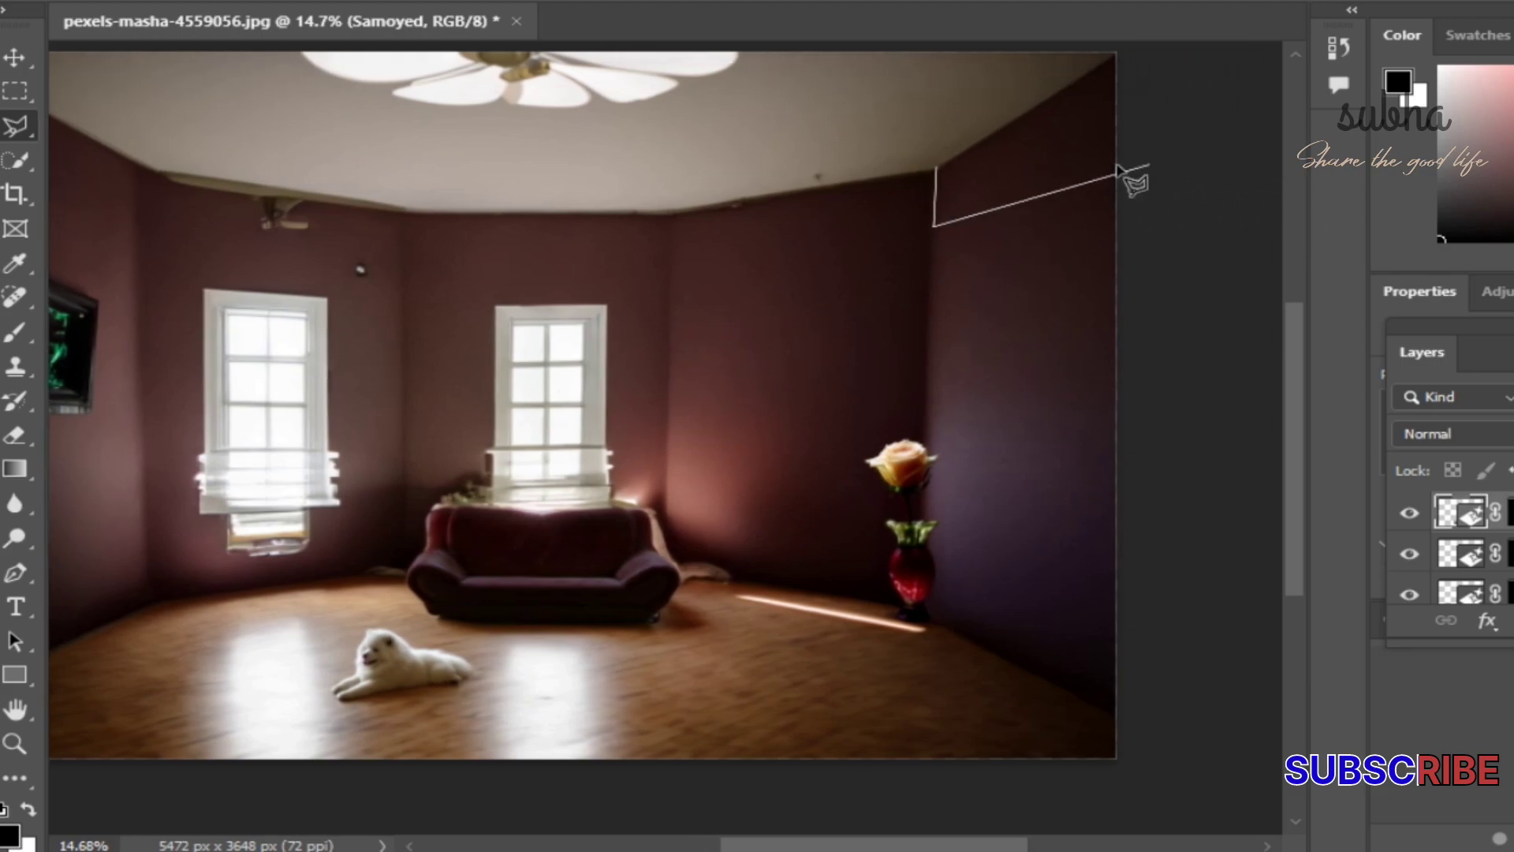
left_click(1132, 156)
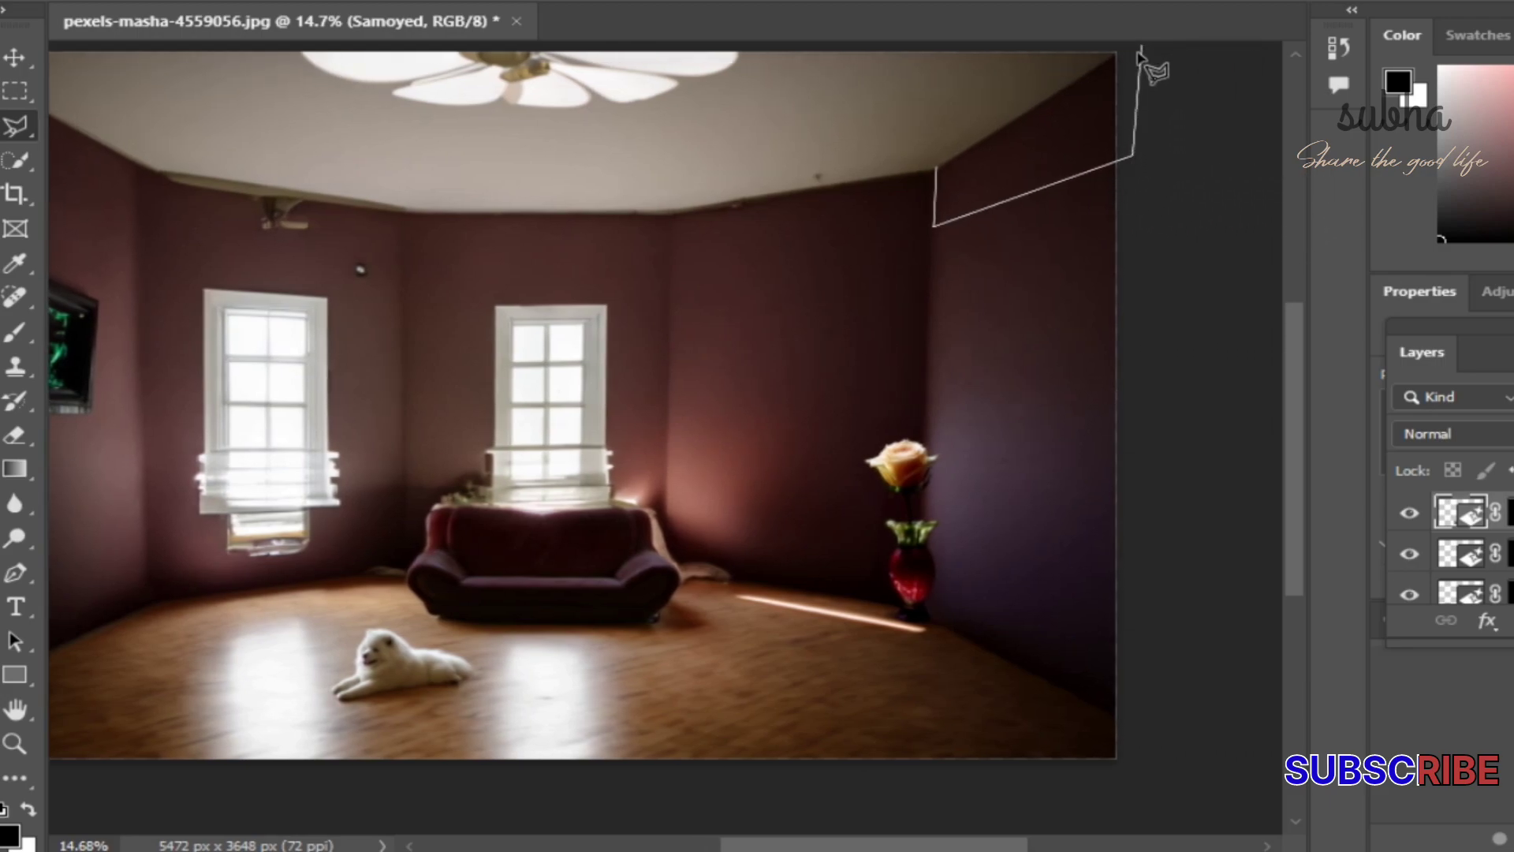
left_click(1132, 61)
left_click(1129, 44)
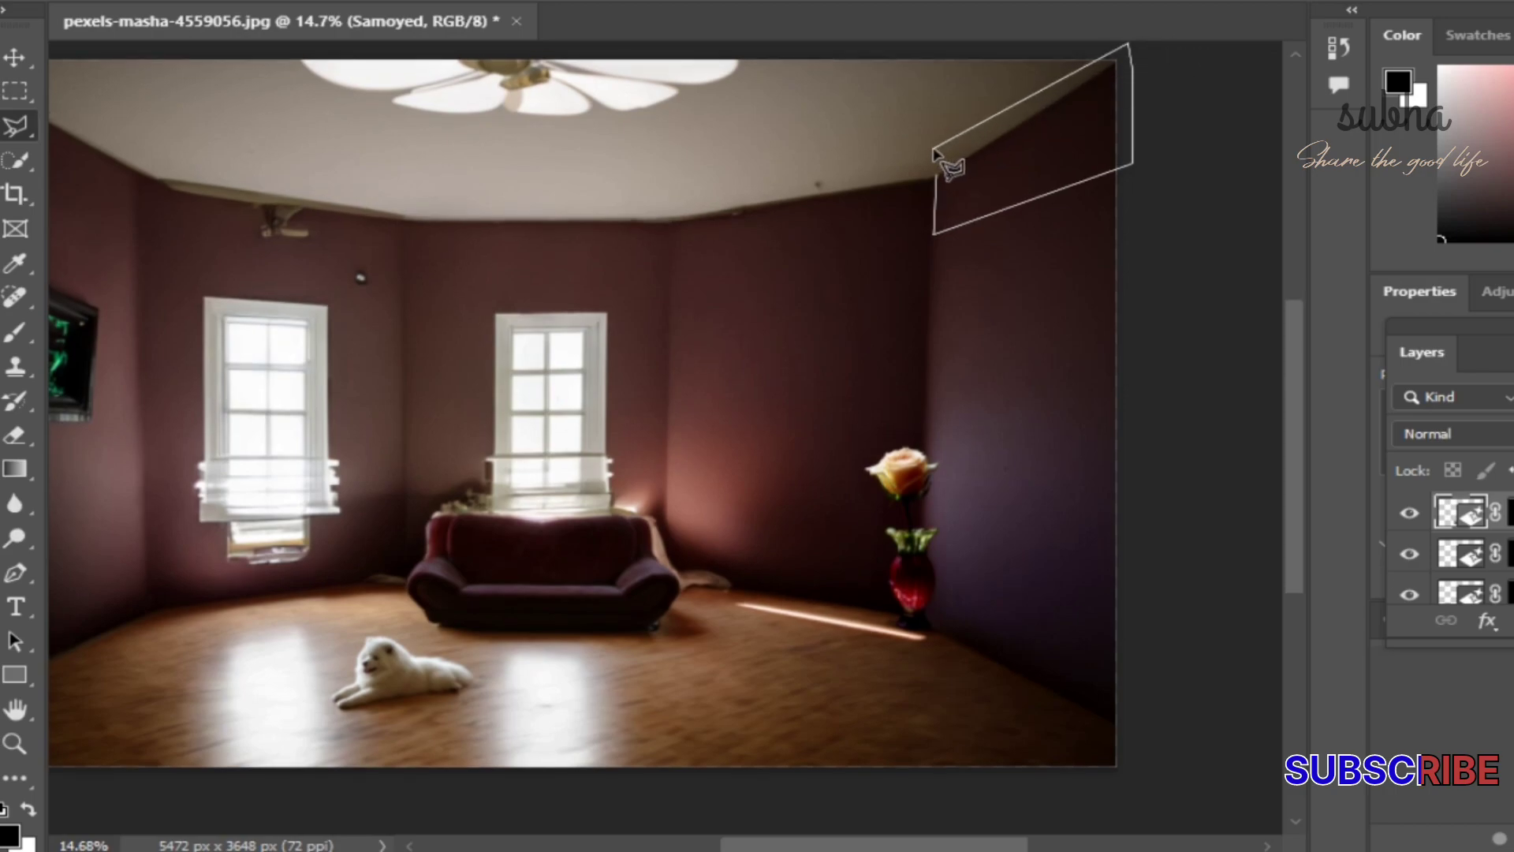
left_click(936, 148)
double_click(938, 172)
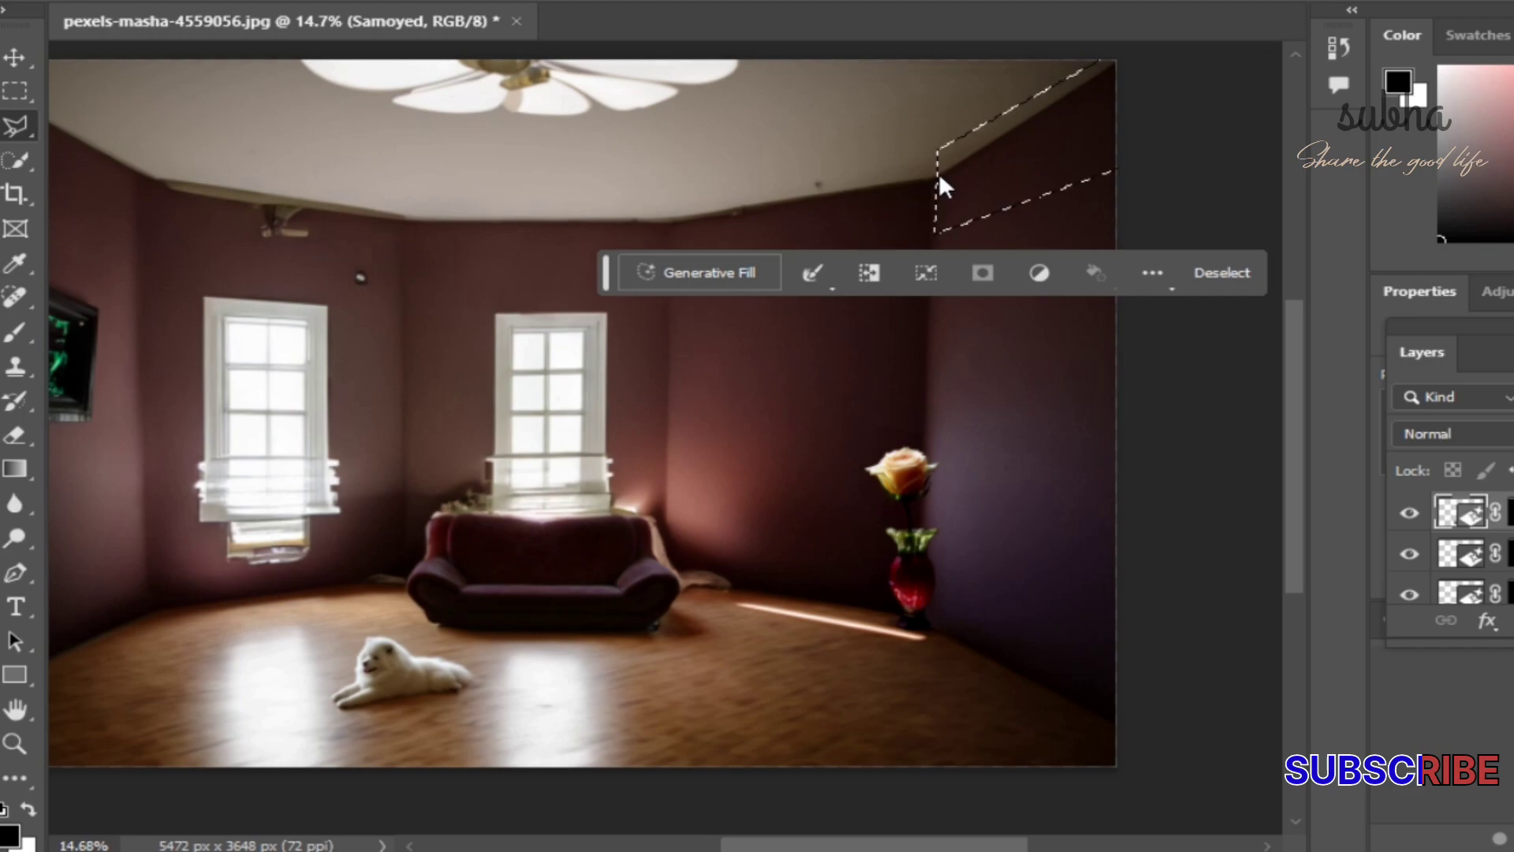
- Generate a fill from the prompt "A C" in the upper wall selection, compare the variations and keep the second one
left_click(715, 282)
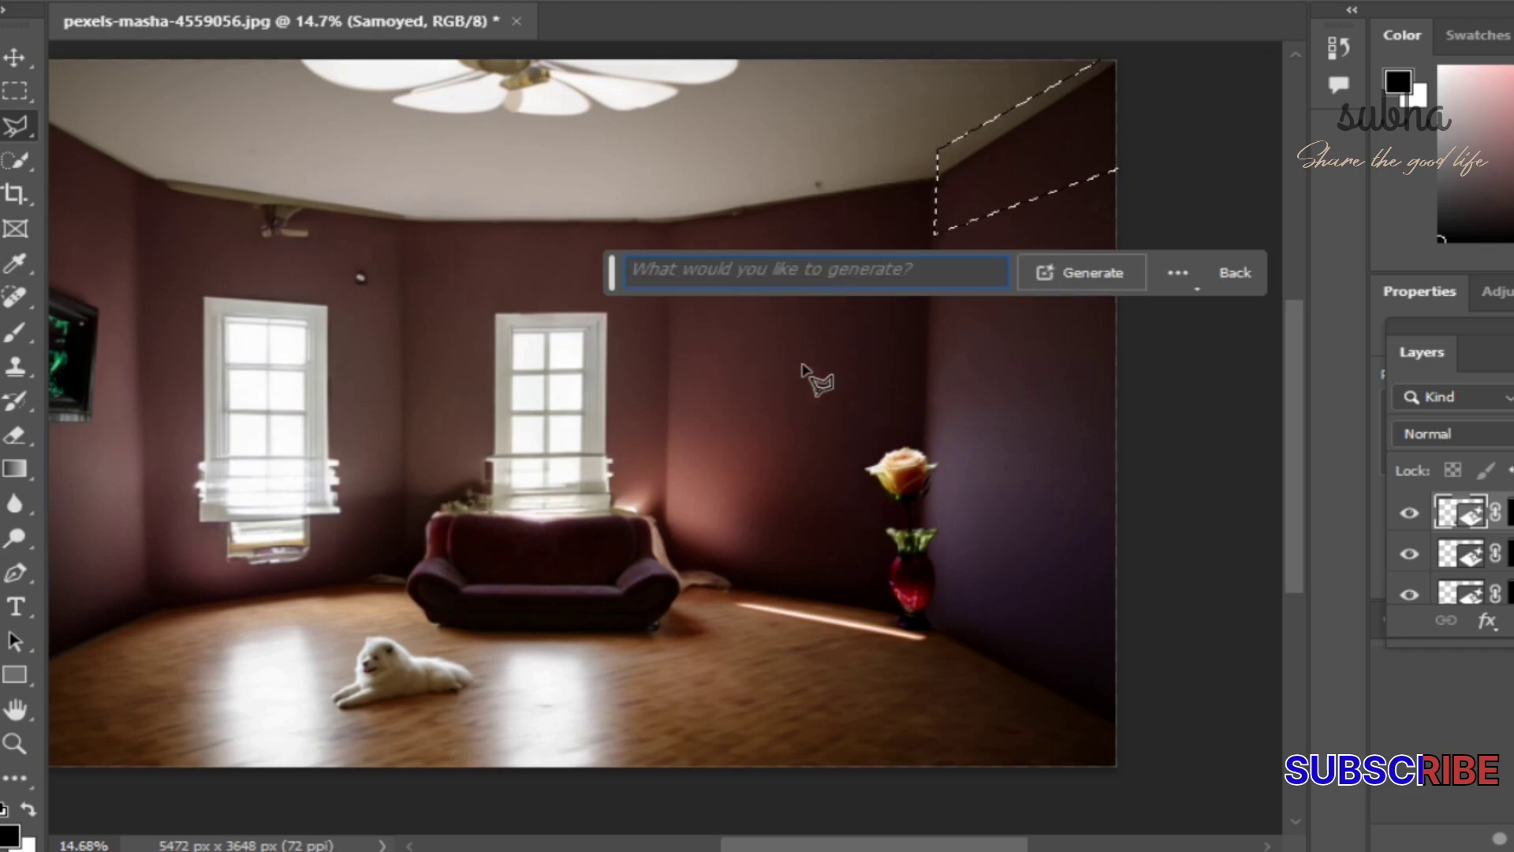
type("A")
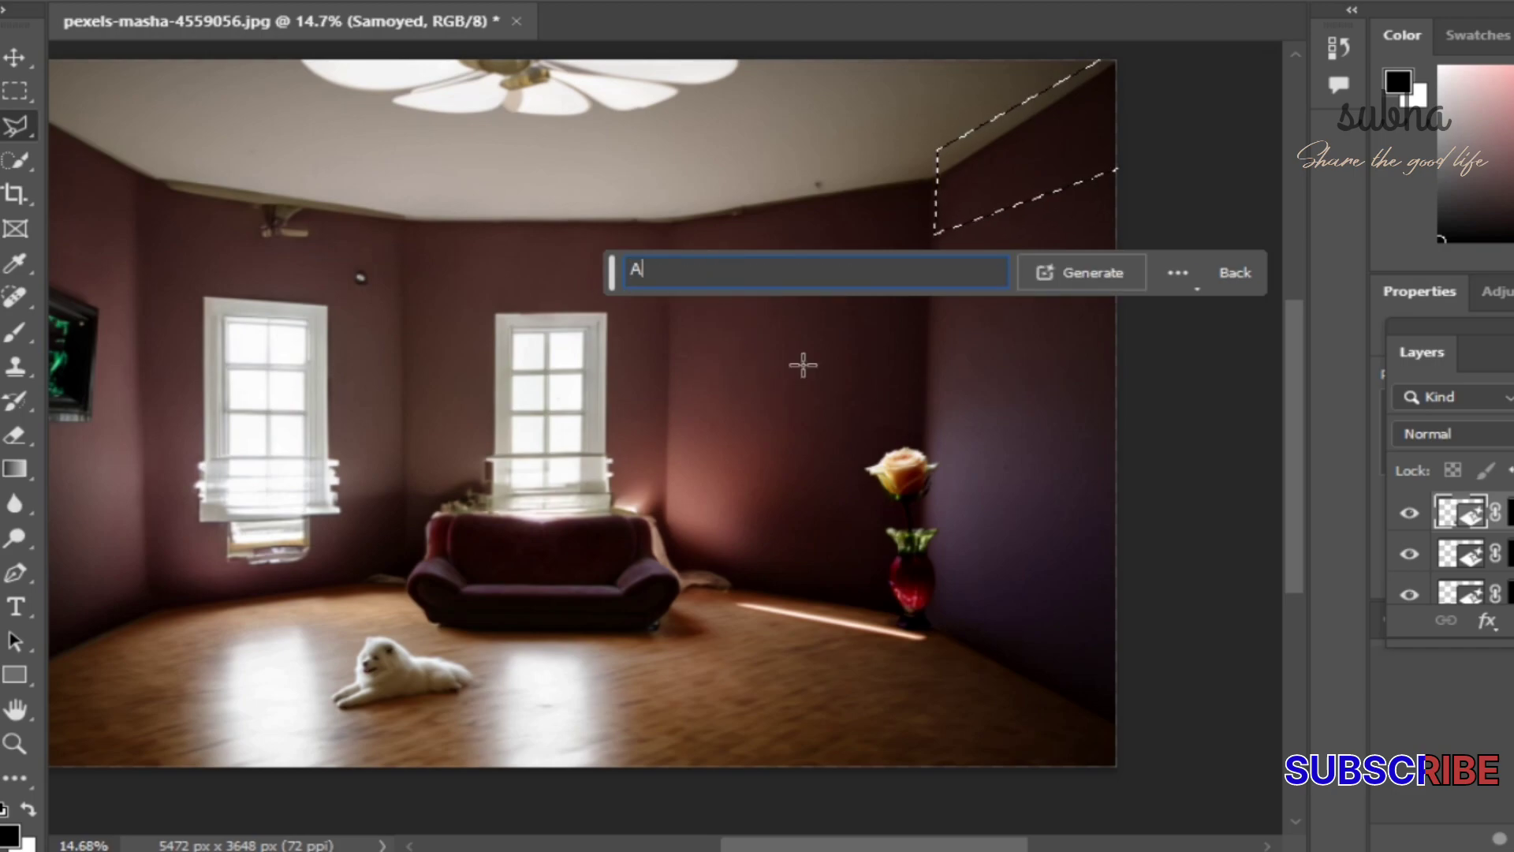
type(" C")
key("Return")
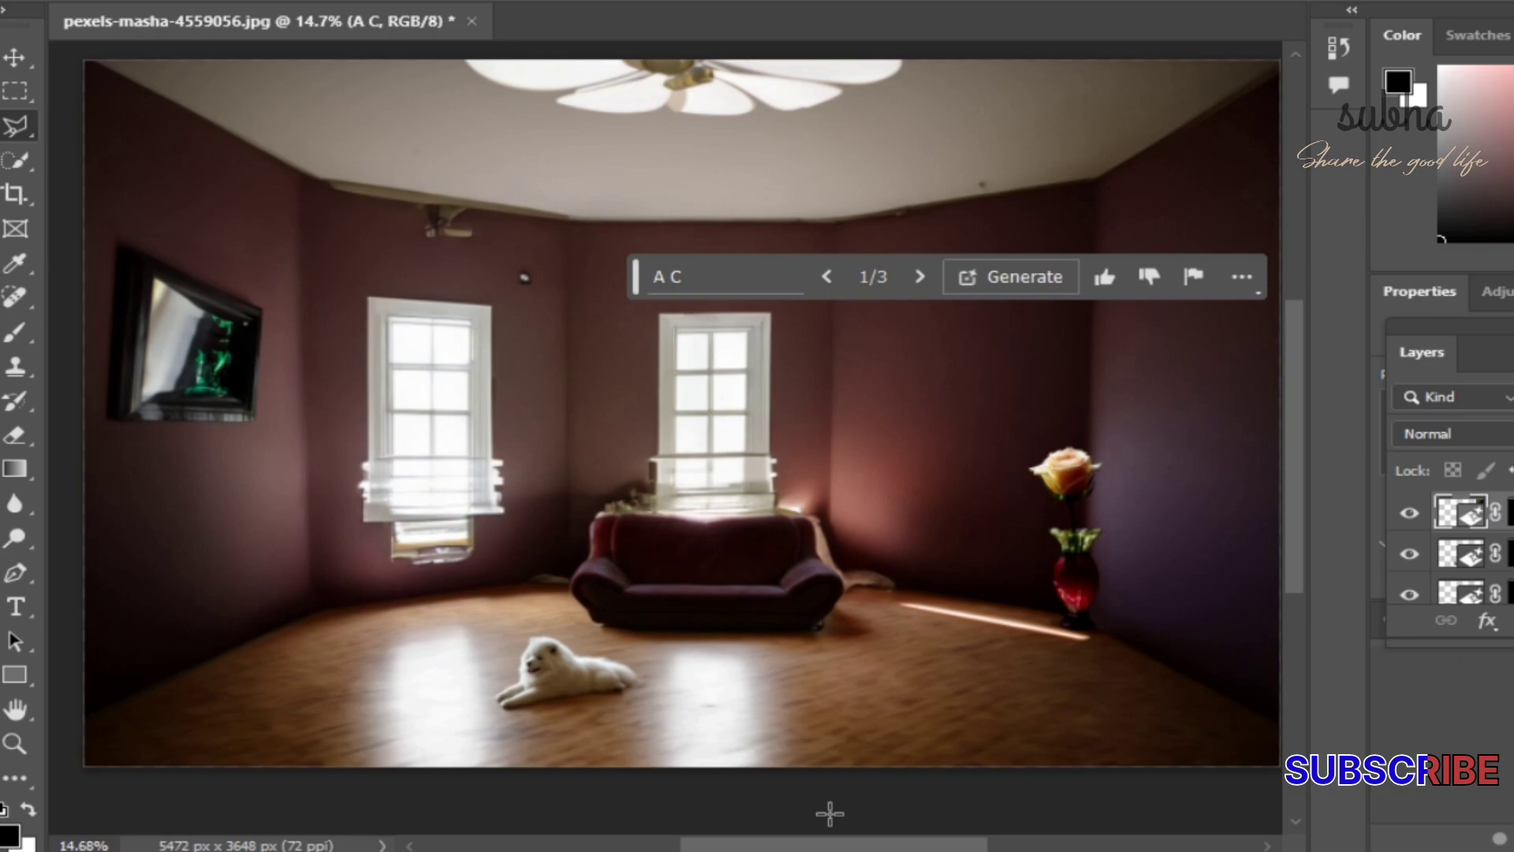
left_click(916, 276)
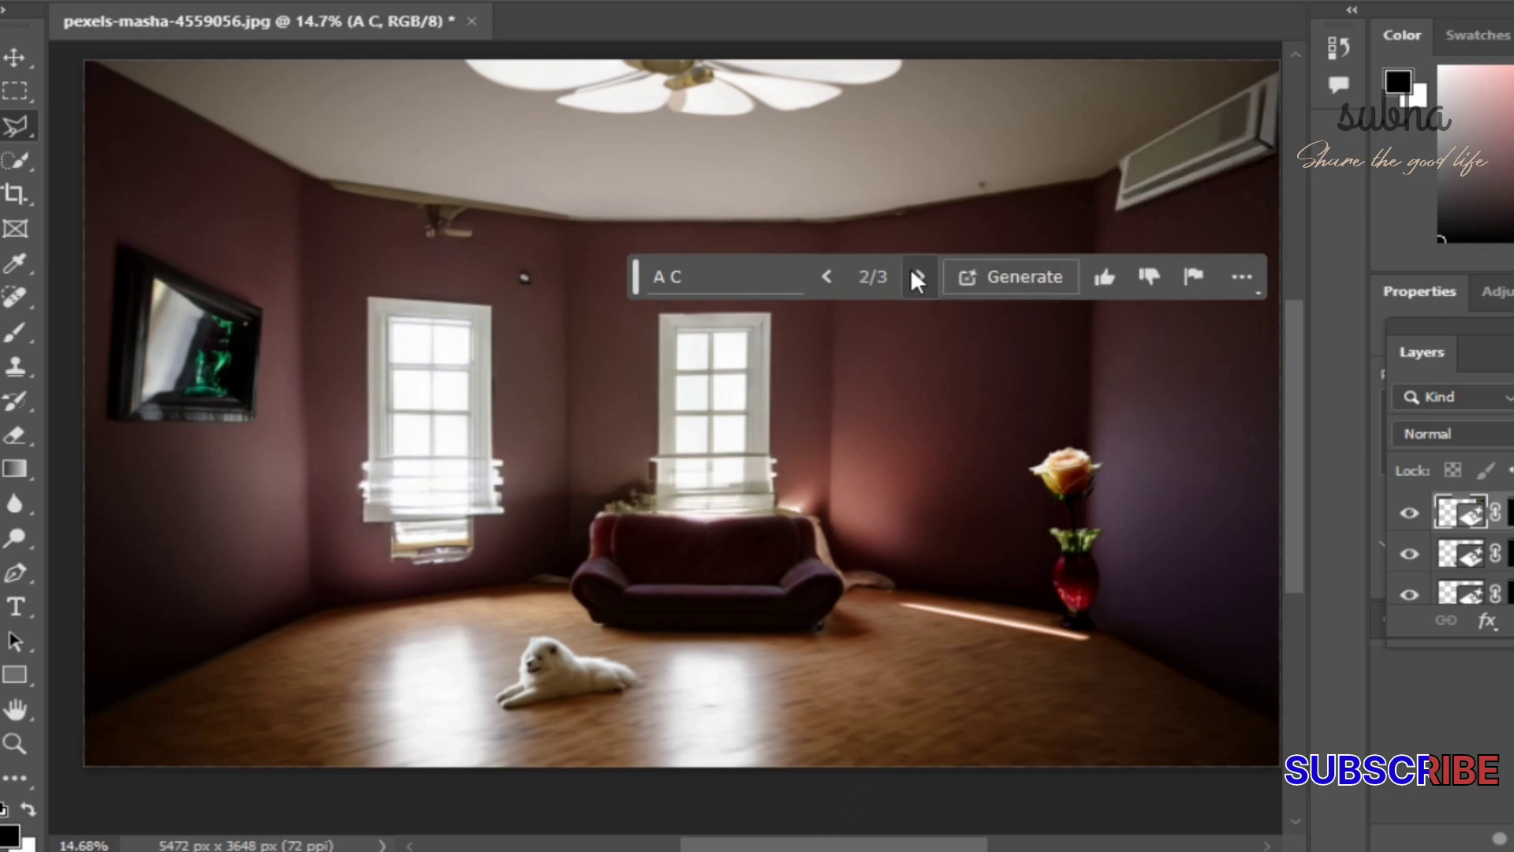
left_click(913, 273)
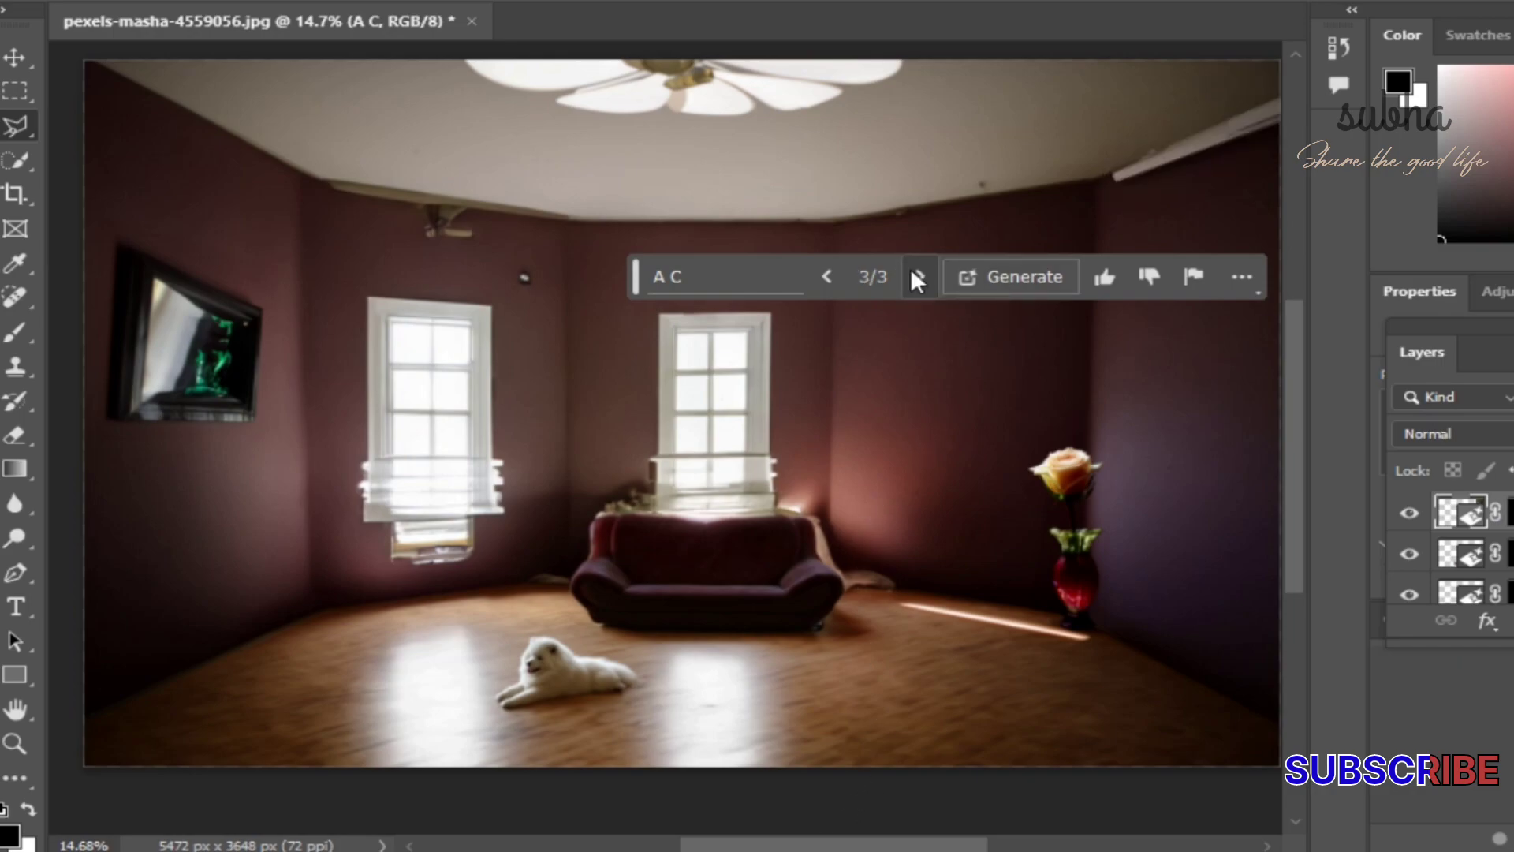
left_click(825, 276)
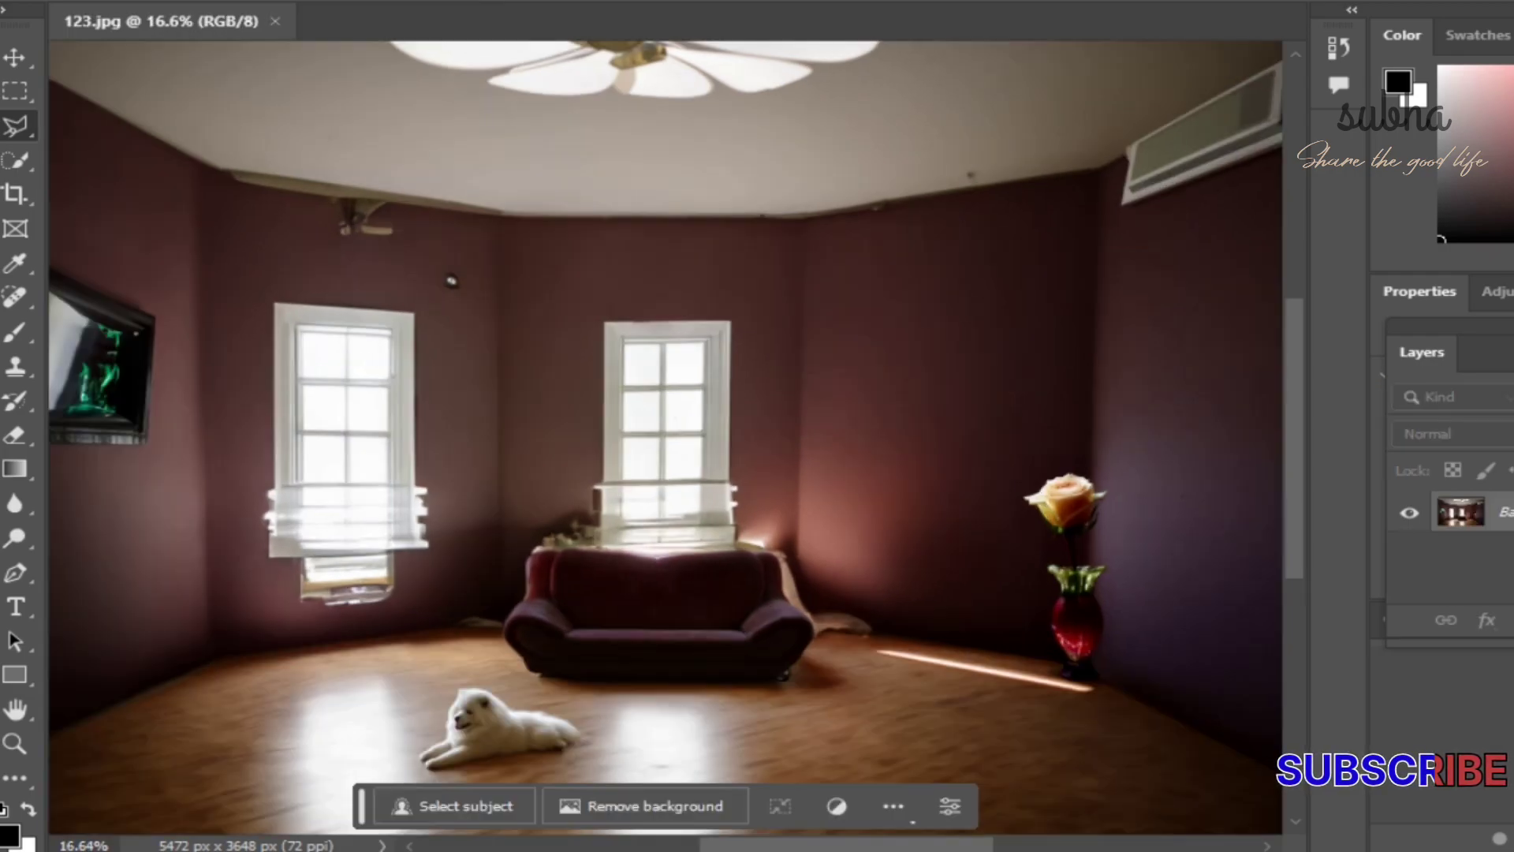
- Outline the left window in 123.jpg with a closed polygonal selection along its frame, down to the sill
left_click(269, 301)
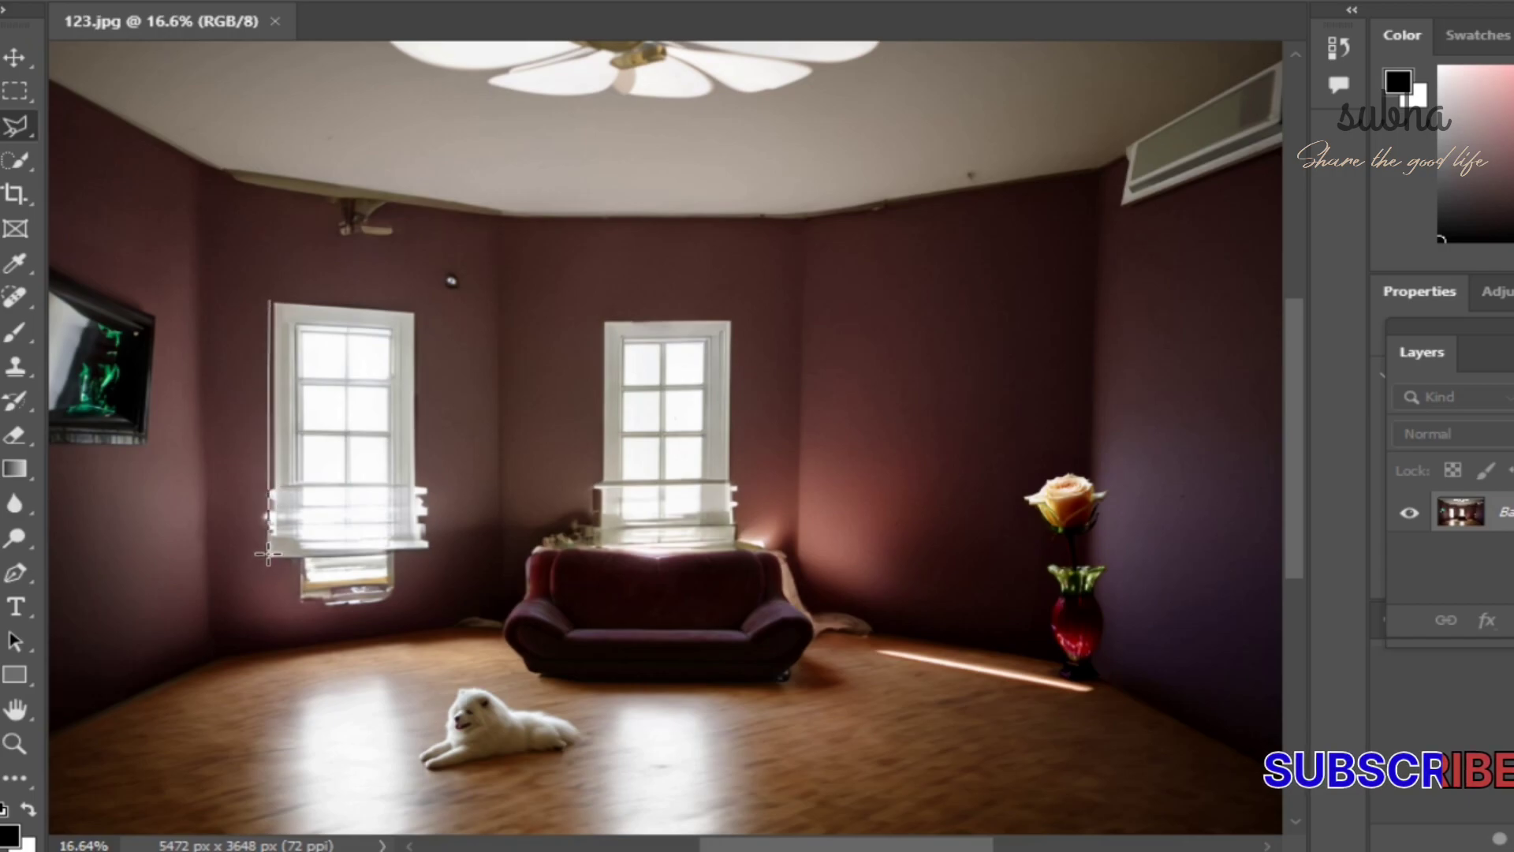
key("Escape")
scroll(280, 394, "up", 5)
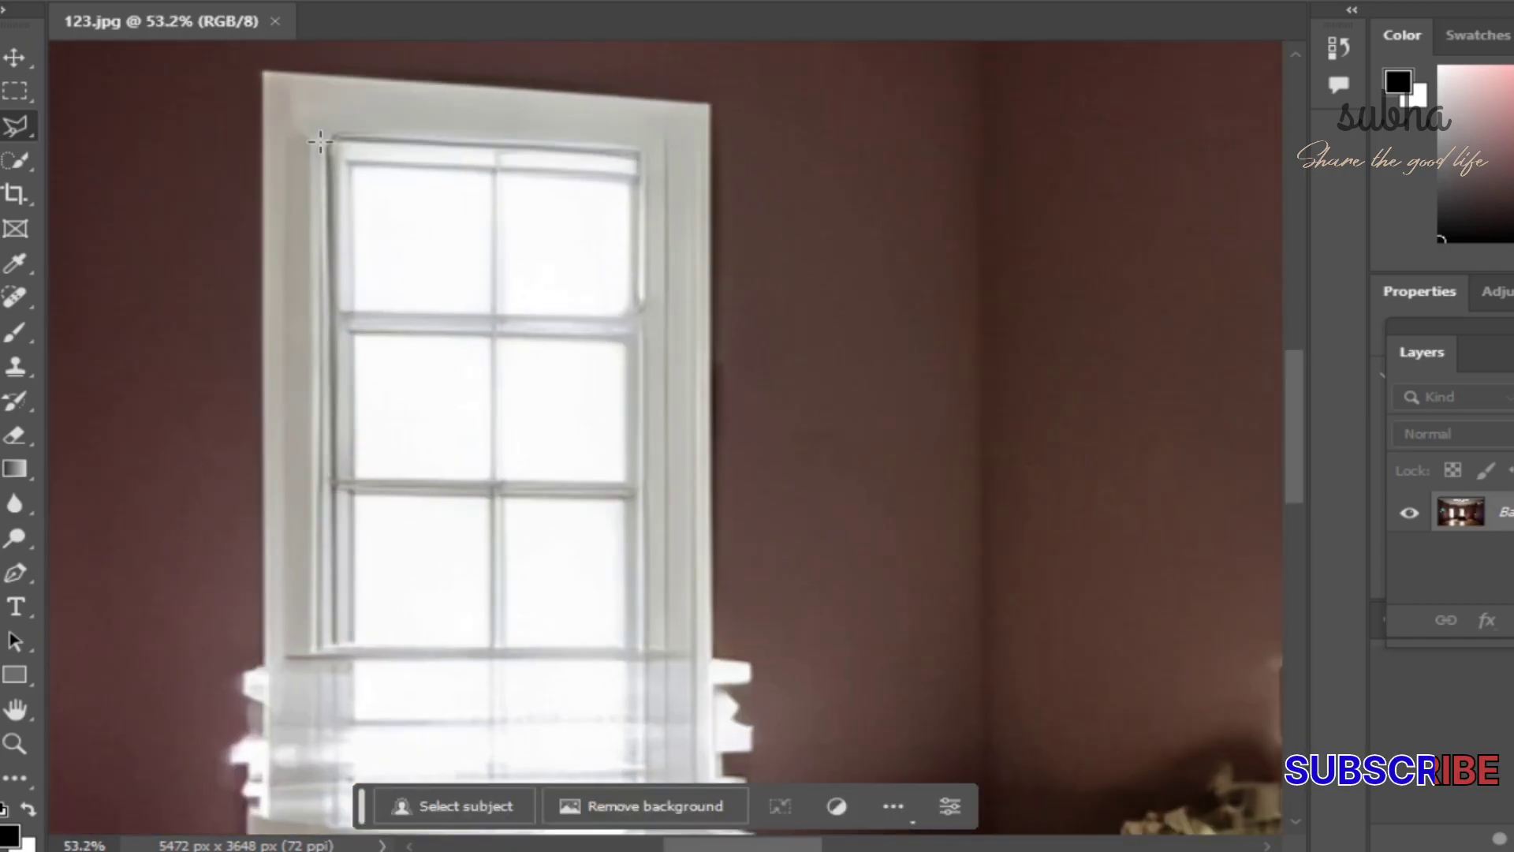
left_click(261, 71)
scroll(248, 718, "down", 3)
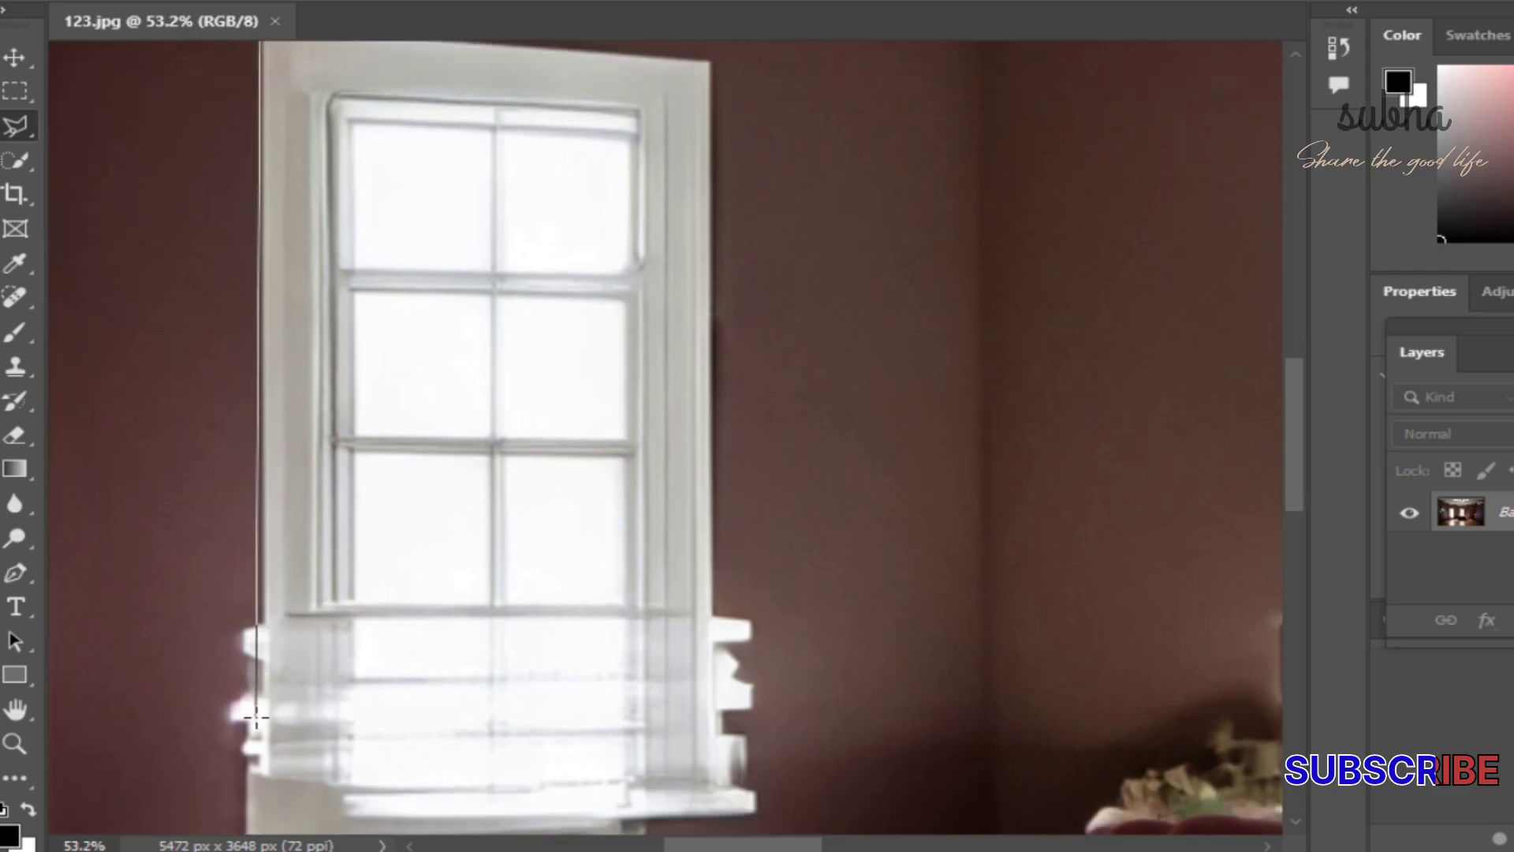
left_click(249, 738)
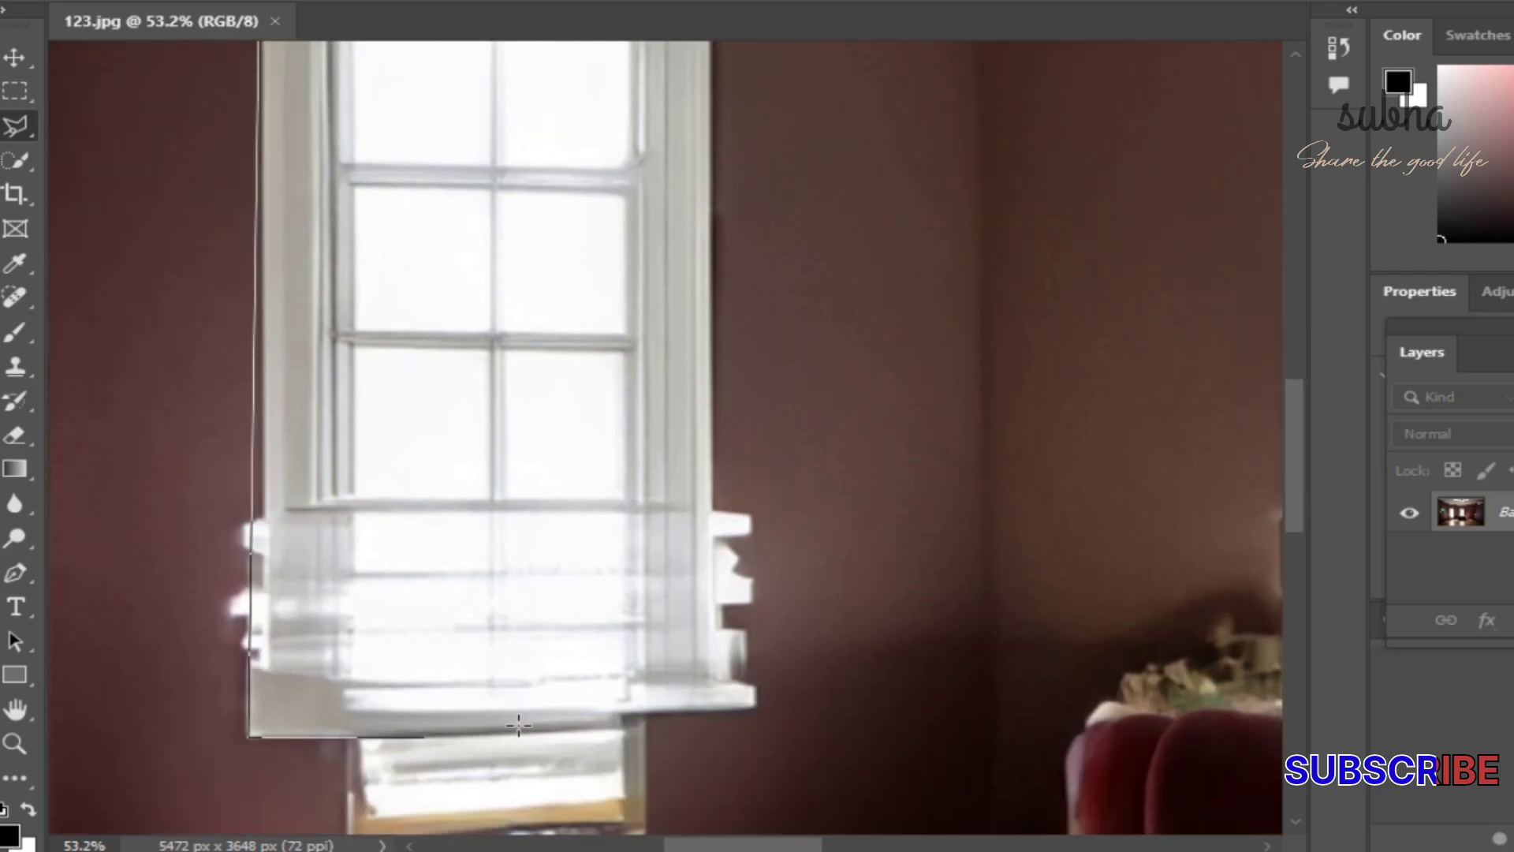
left_click(730, 709)
scroll(722, 473, "up", 4)
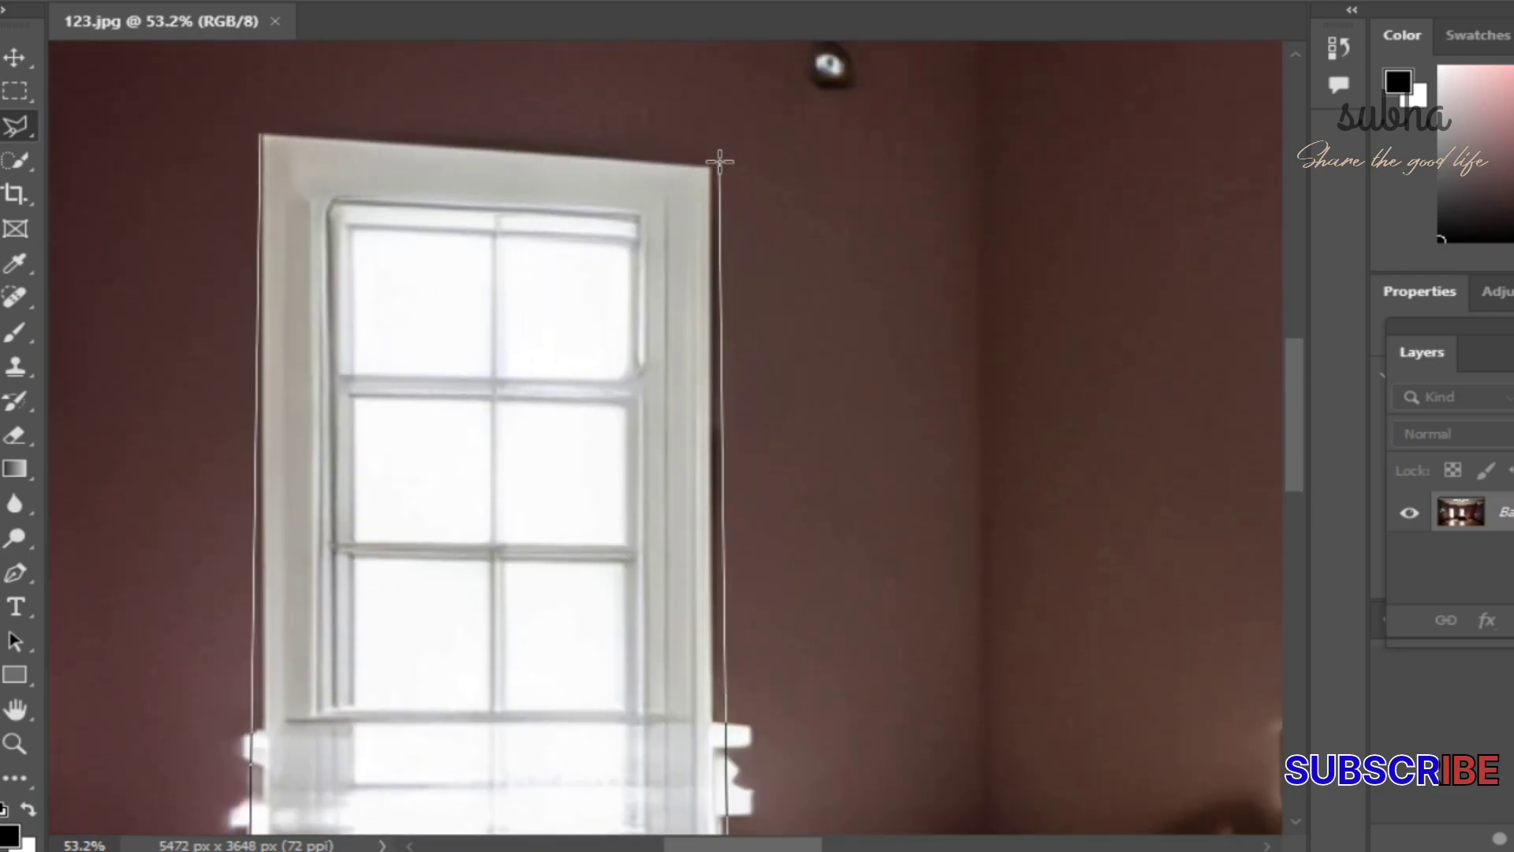
scroll(753, 394, "down", 2)
scroll(742, 710, "down", 1)
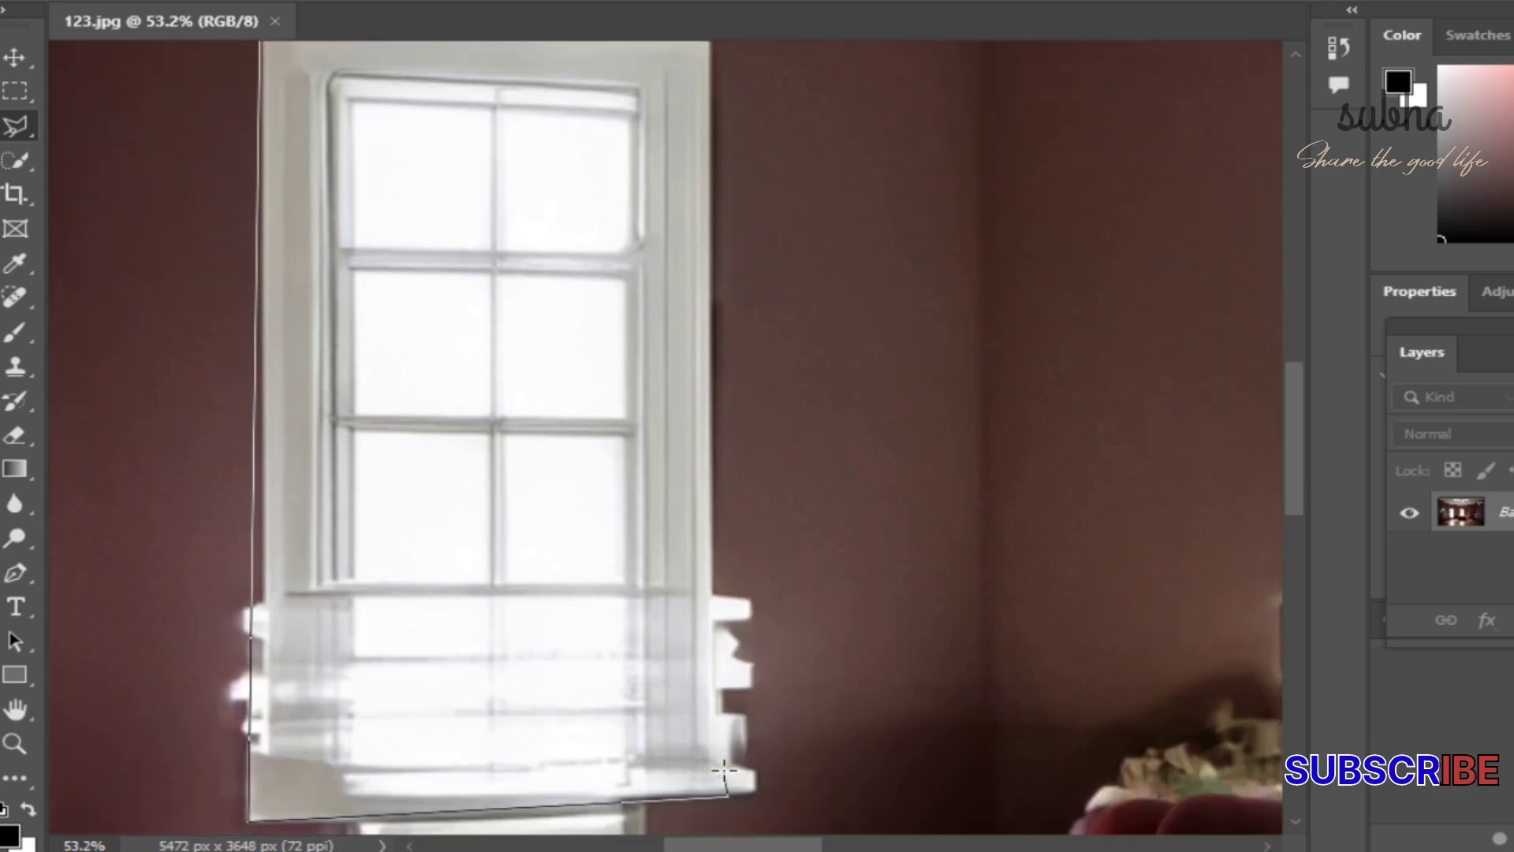
scroll(733, 631, "up", 3)
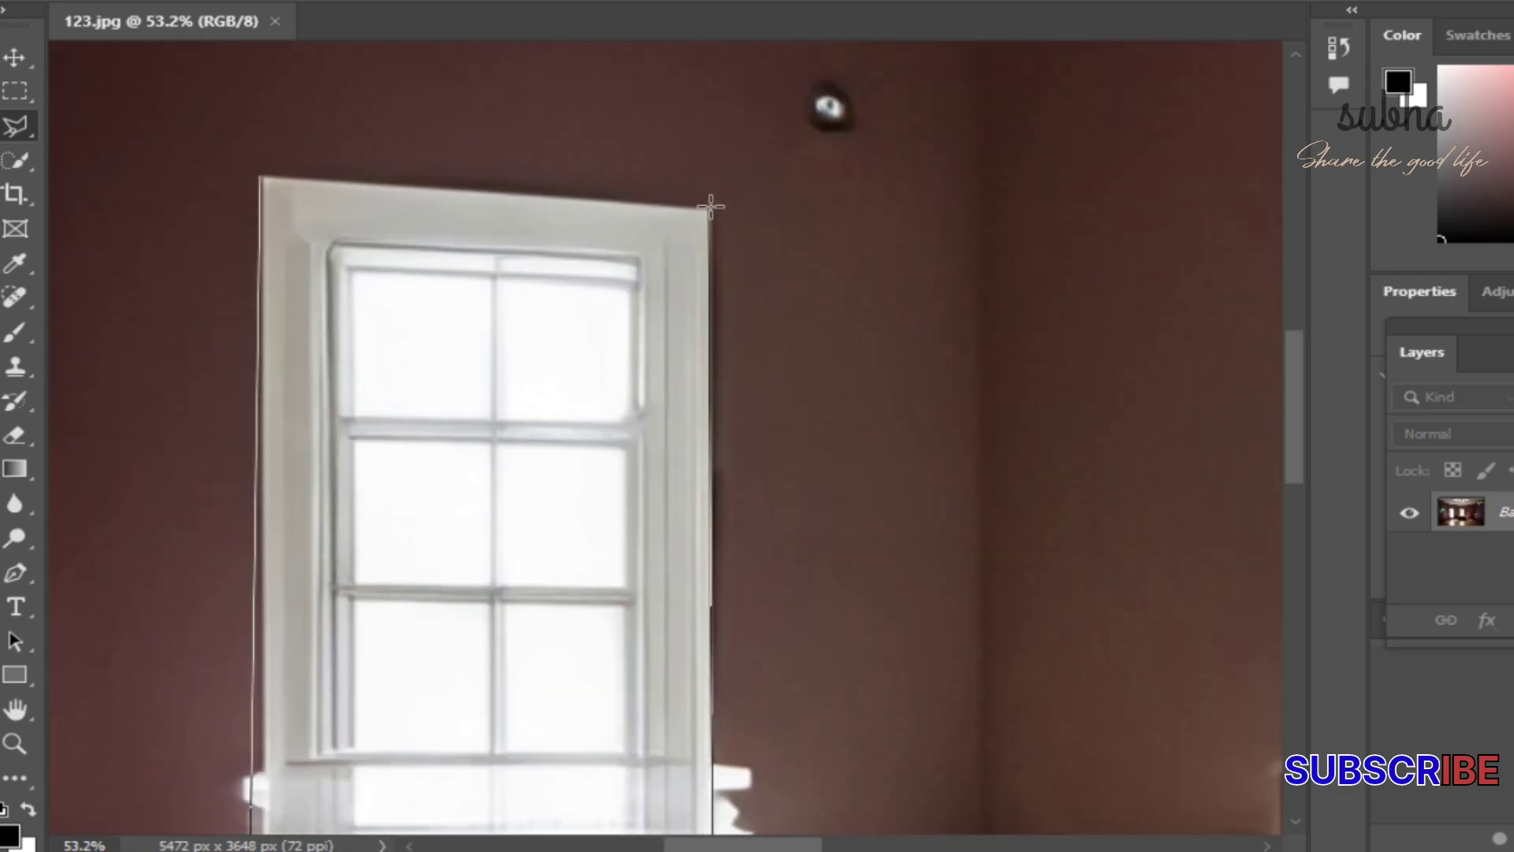
left_click(709, 205)
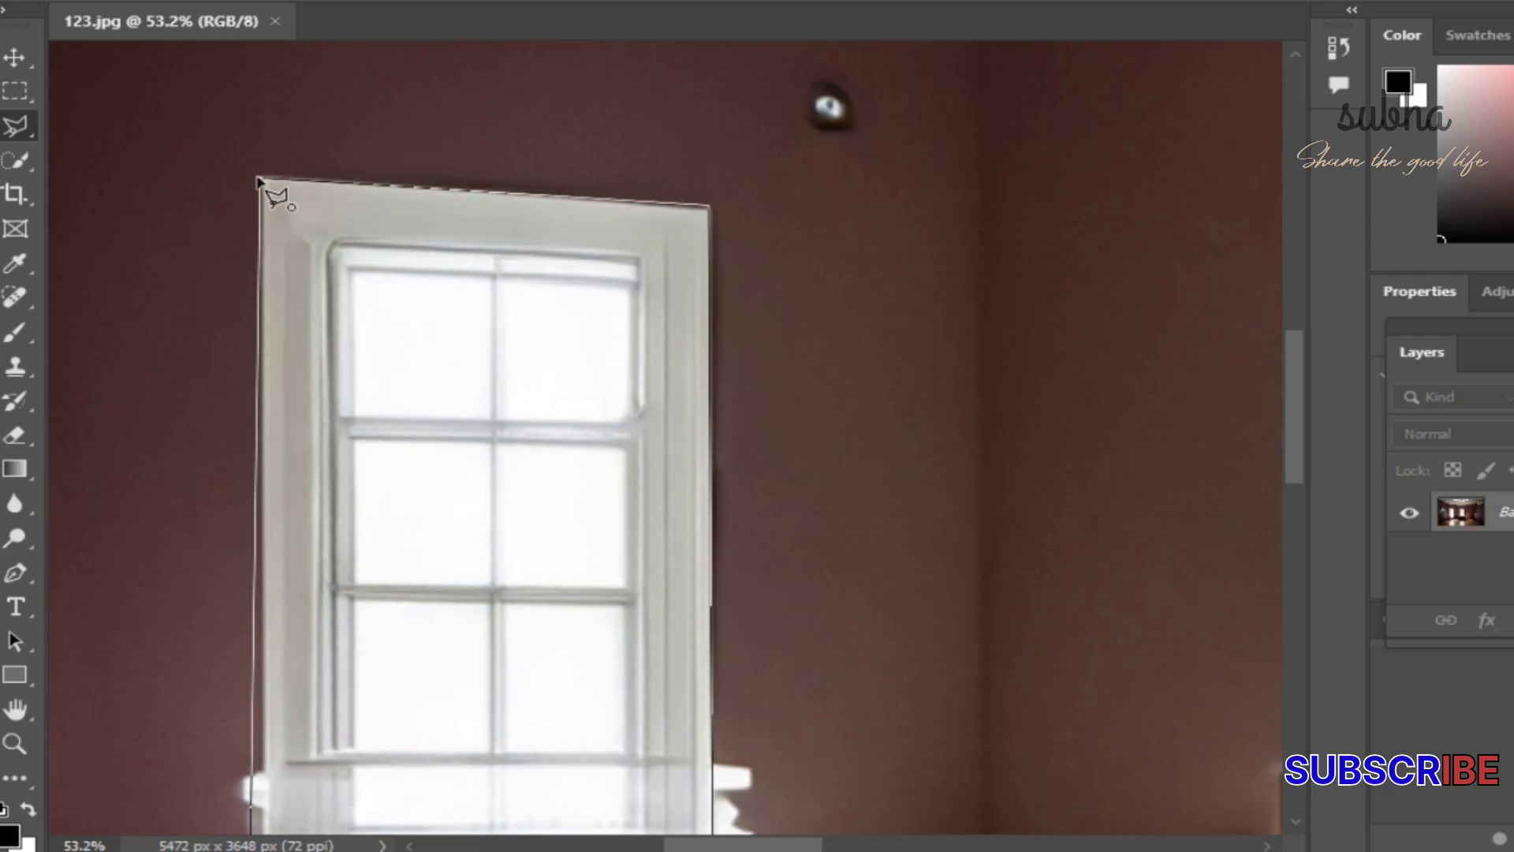
left_click(263, 179)
- Copy the selected left window onto a new layer
key("ctrl+j")
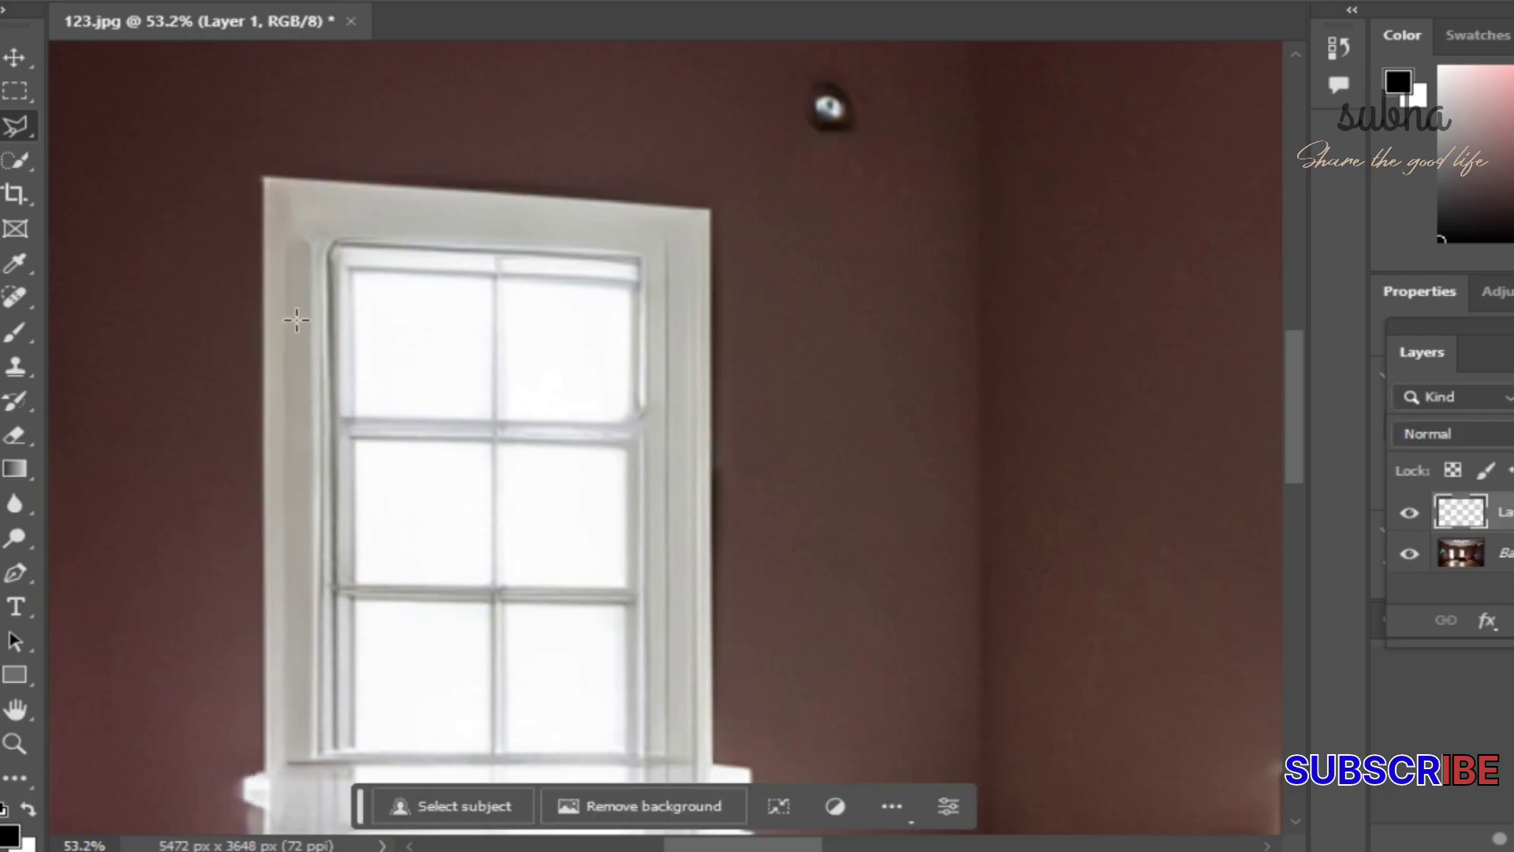
scroll(433, 352, "down", 2)
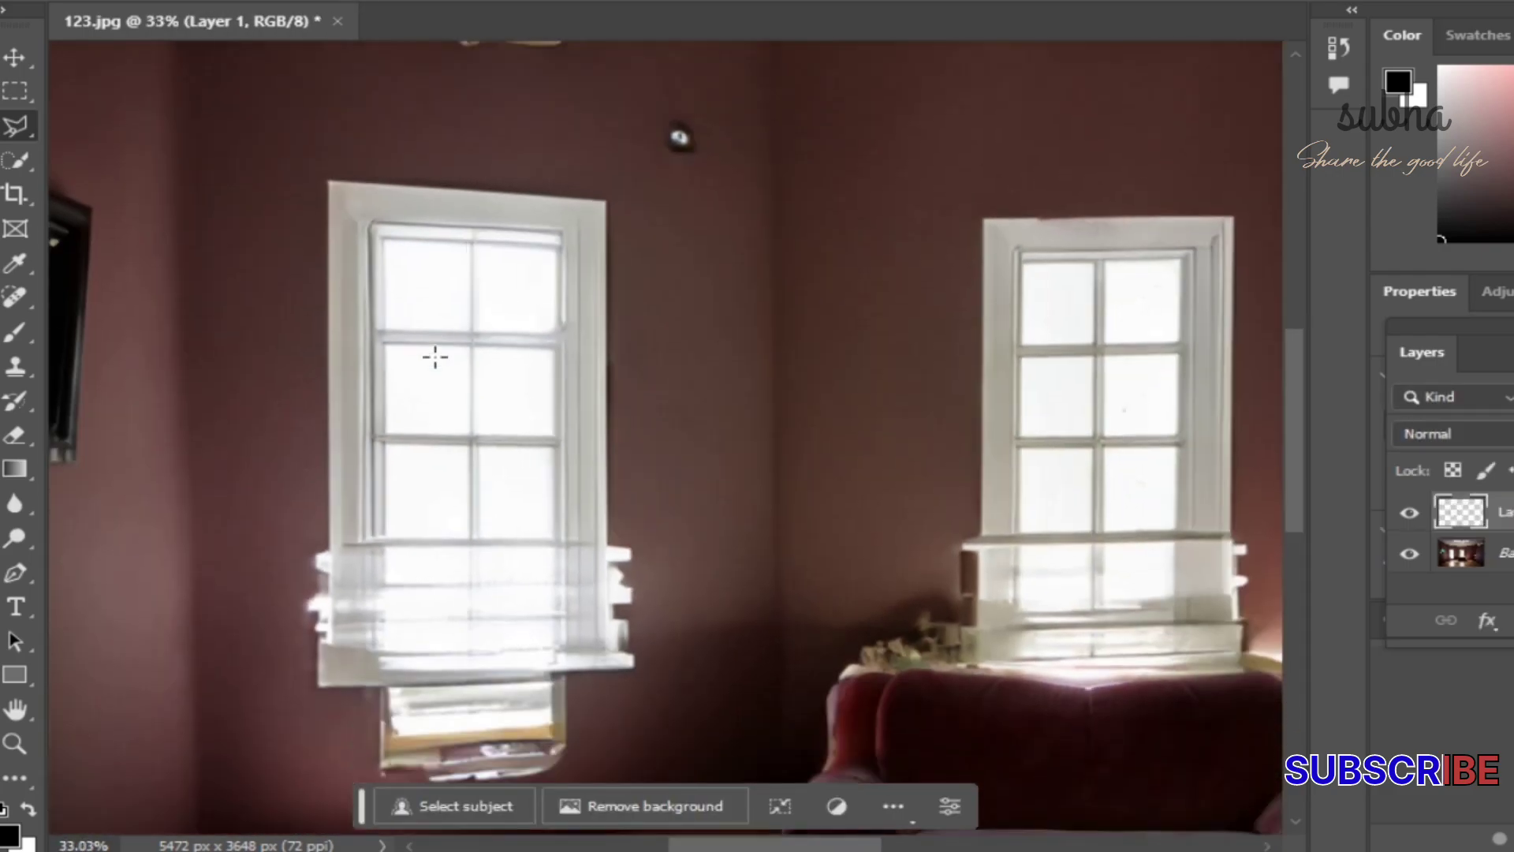
scroll(432, 352, "down", 1)
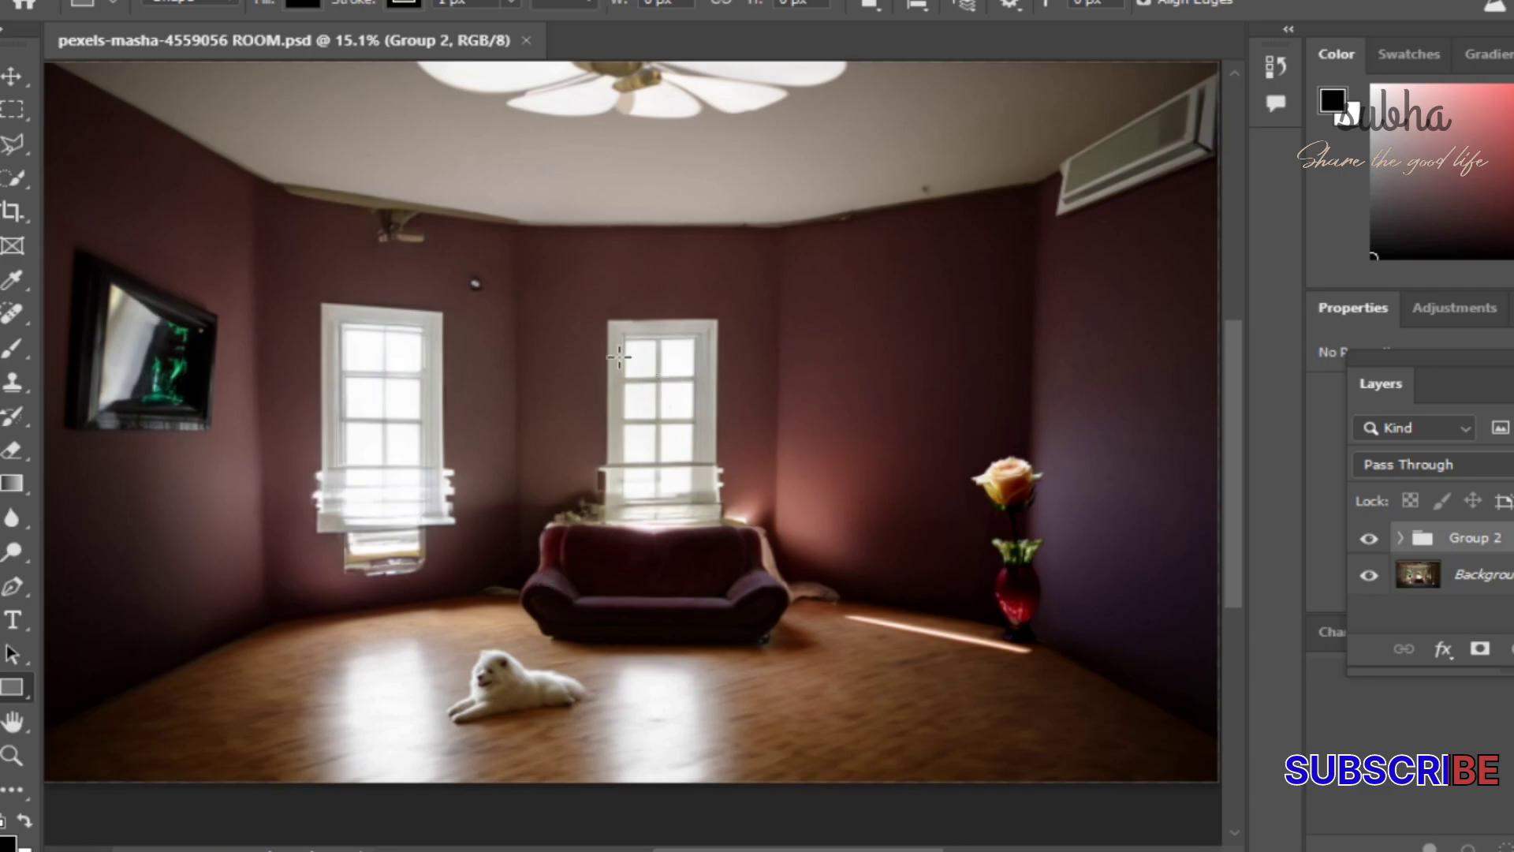
- Draw an upright black rectangle, about the size of the middle window, on the bare wall between the sofa and the rose vase
scroll(808, 330, "up", 5)
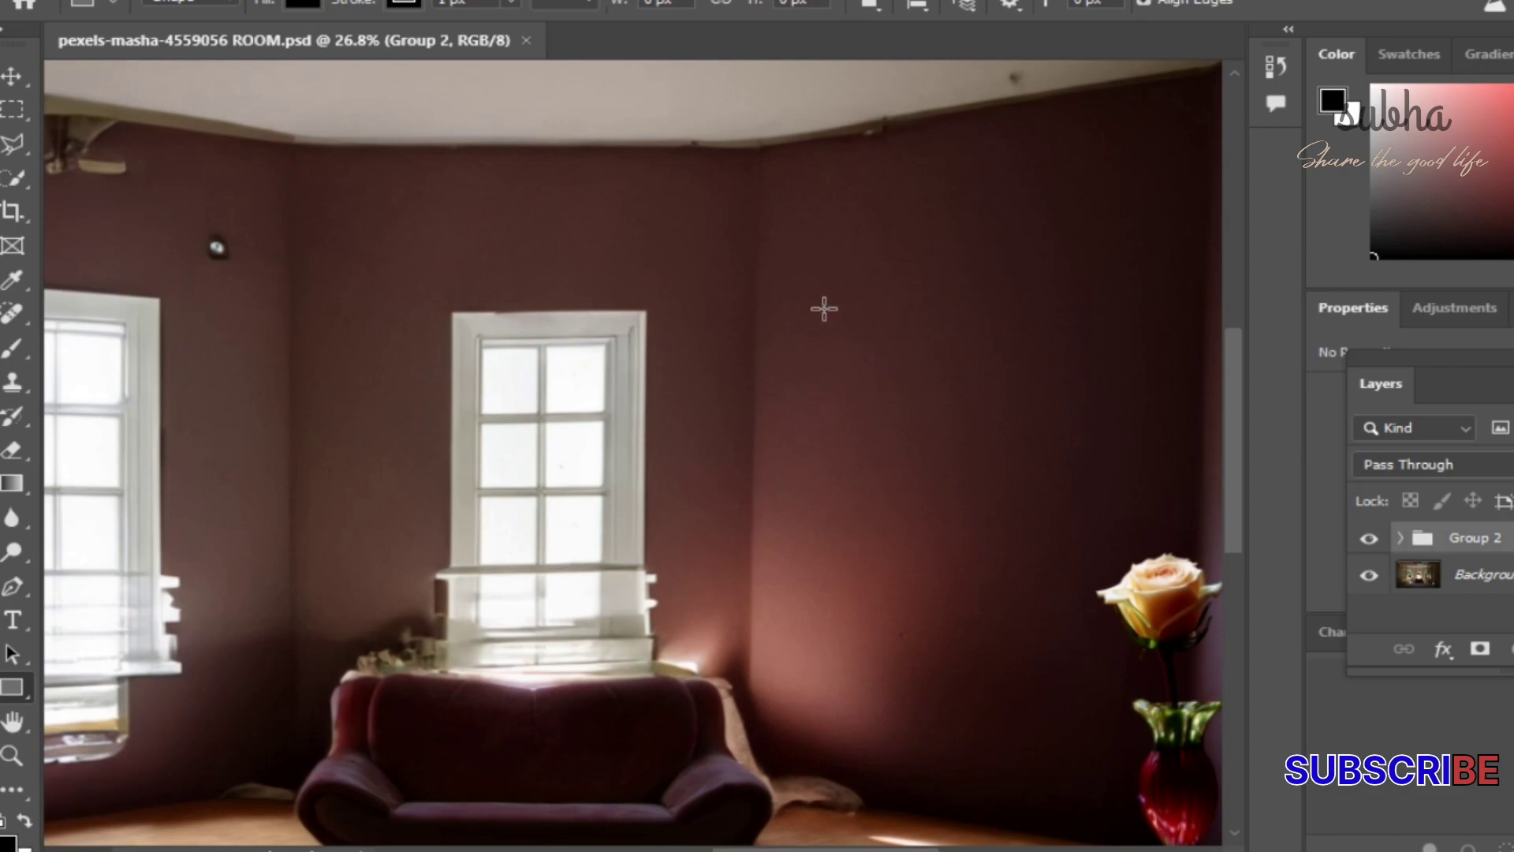
left_click(824, 309)
left_click(915, 371)
left_click_drag(834, 308, 1039, 652)
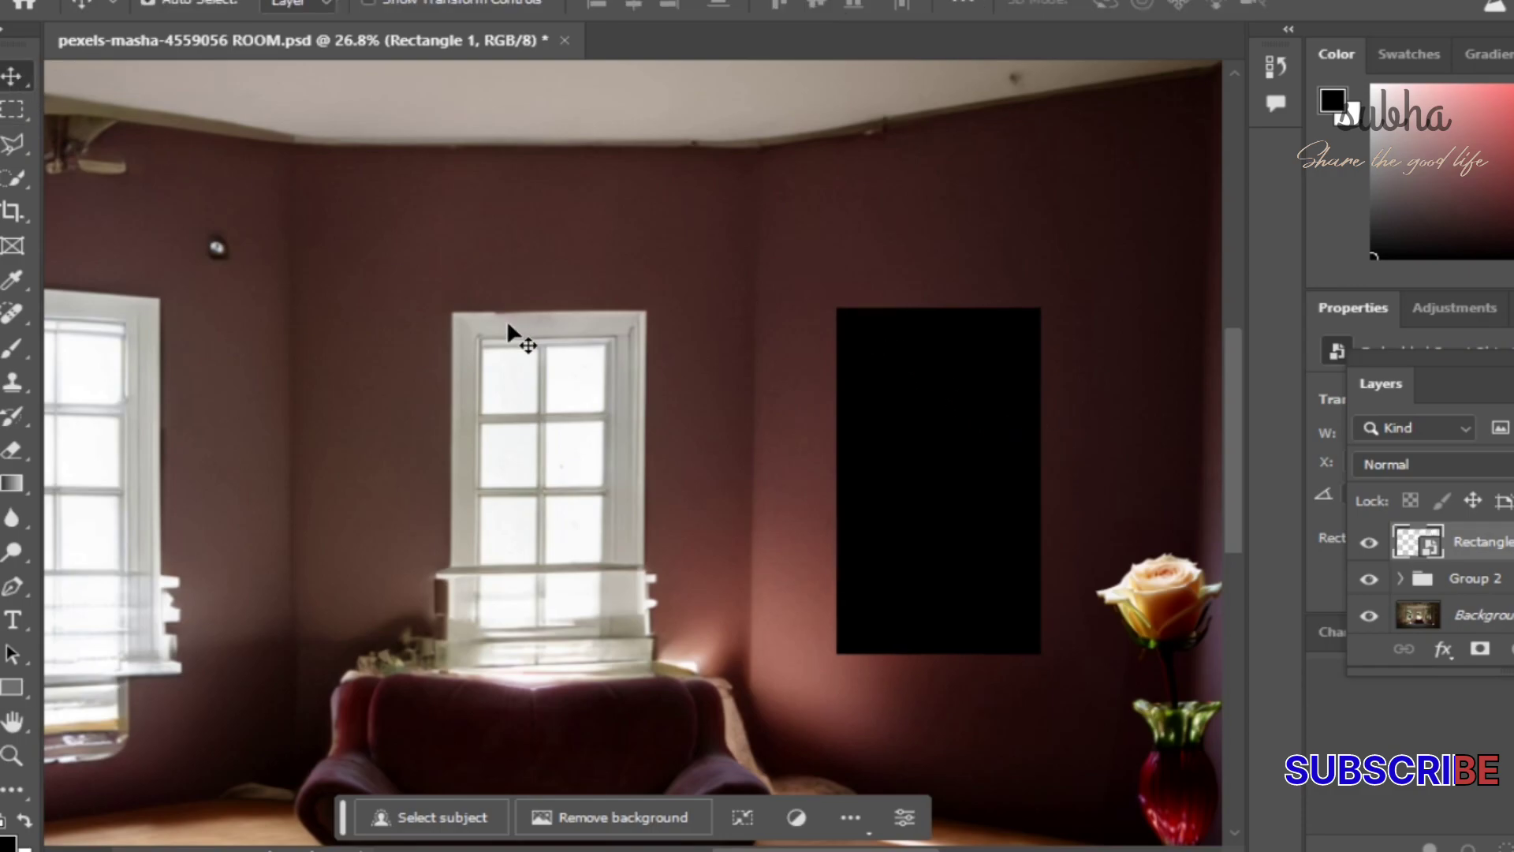
- Distort the black rectangle to the wall's perspective by moving its two corners nearest the sofa inward and shortening that edge
key("ctrl+t")
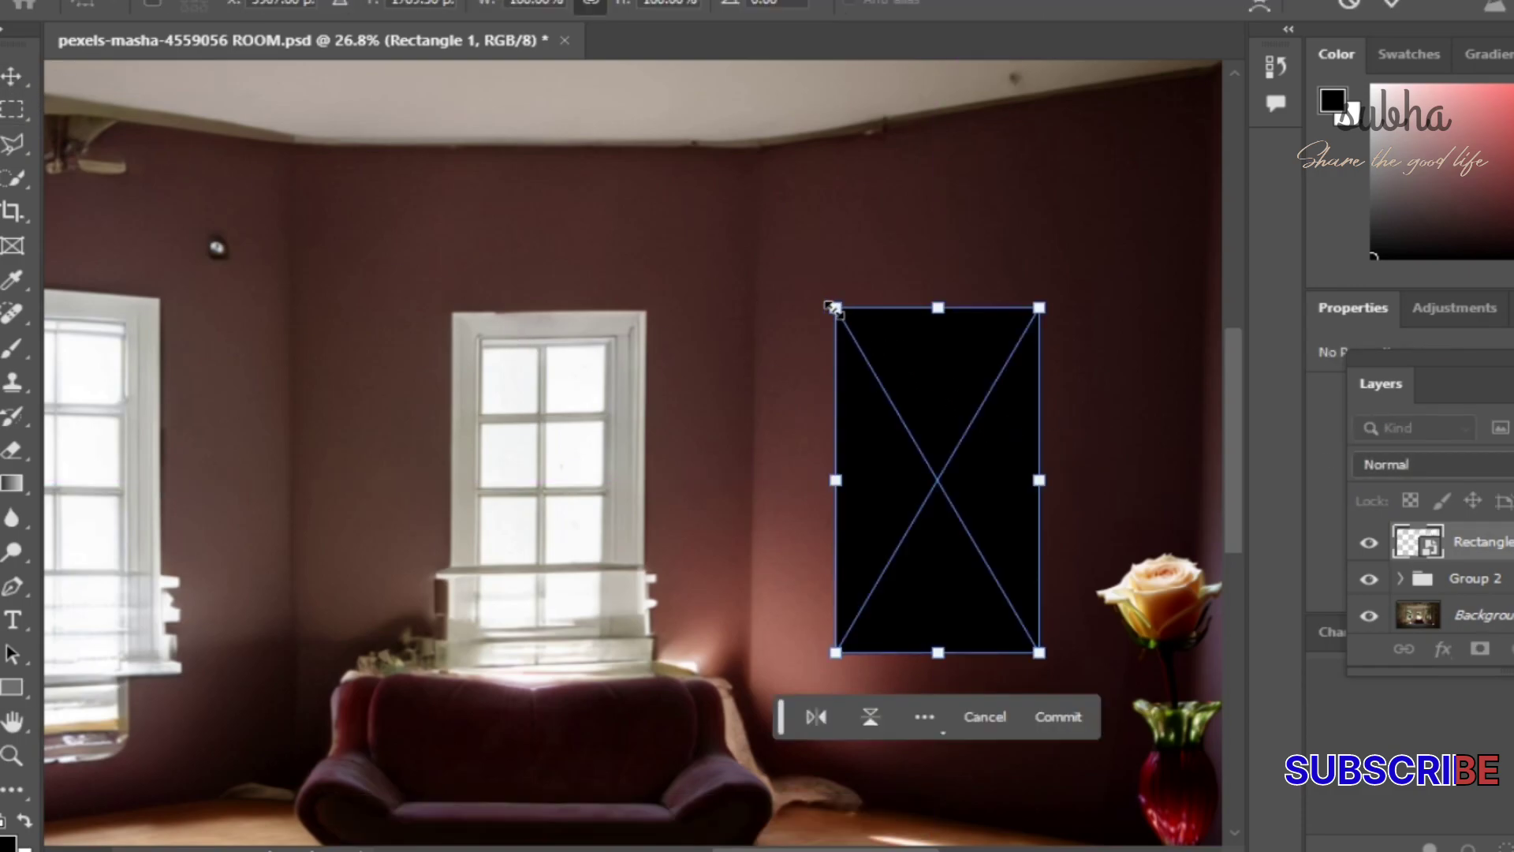
right_click(902, 336)
left_click(1004, 504)
left_click_drag(835, 308, 843, 320)
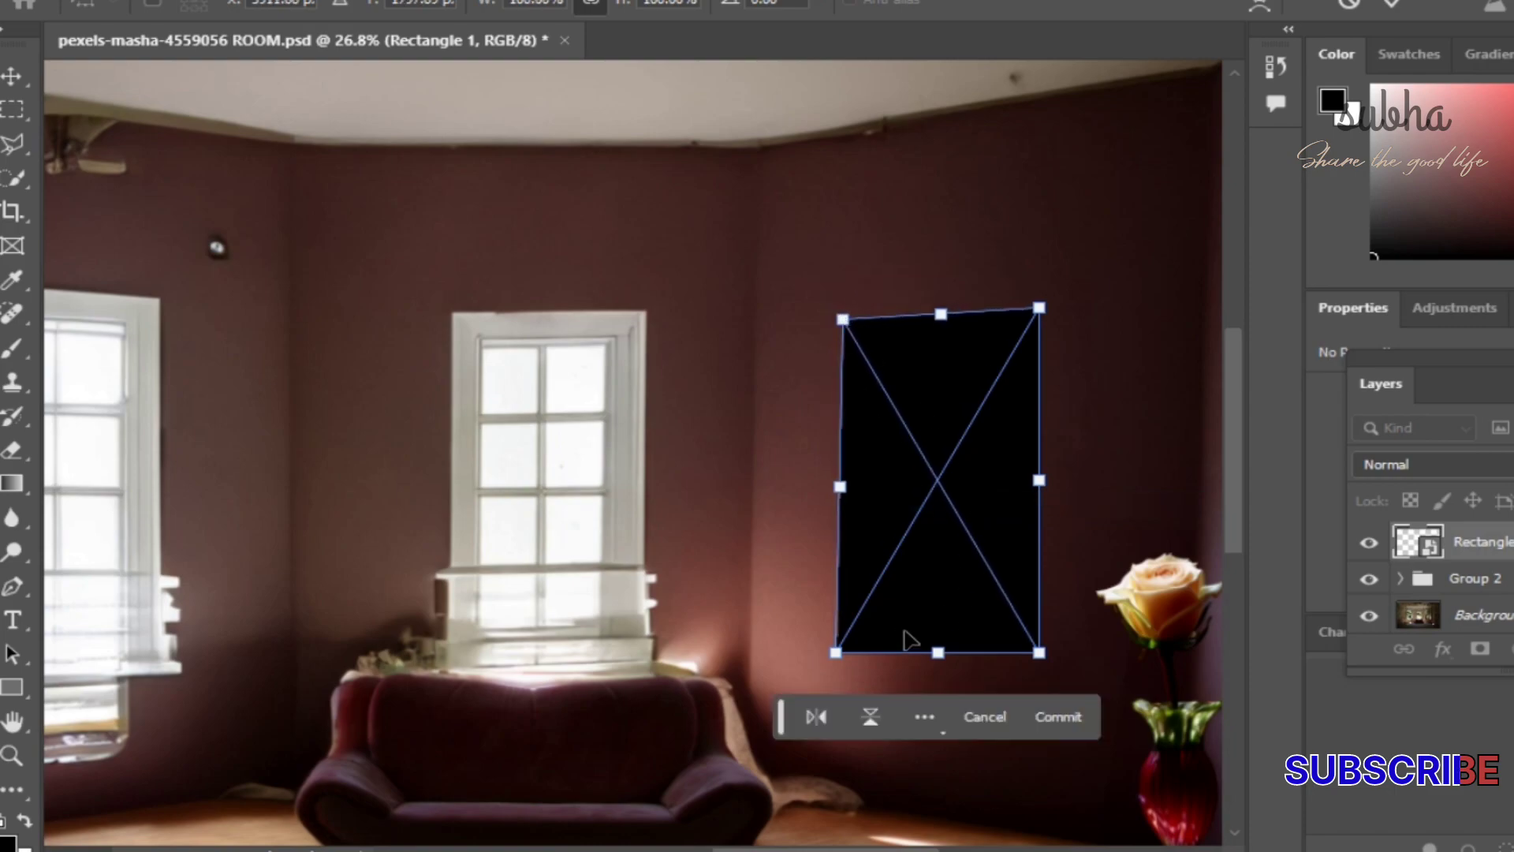
left_click_drag(837, 654, 841, 642)
left_click_drag(843, 319, 858, 323)
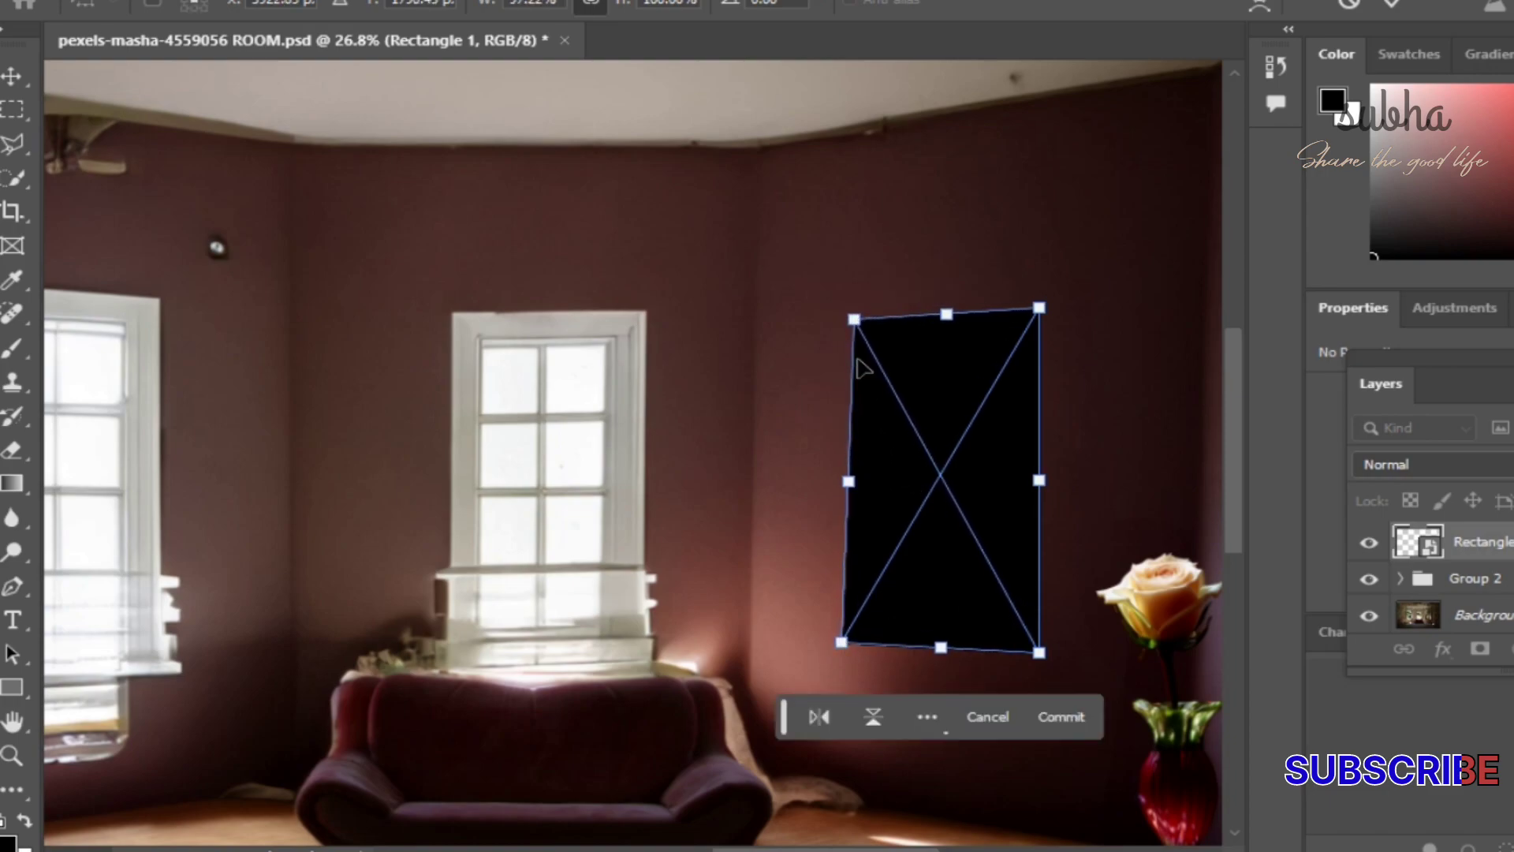
left_click_drag(842, 642, 852, 645)
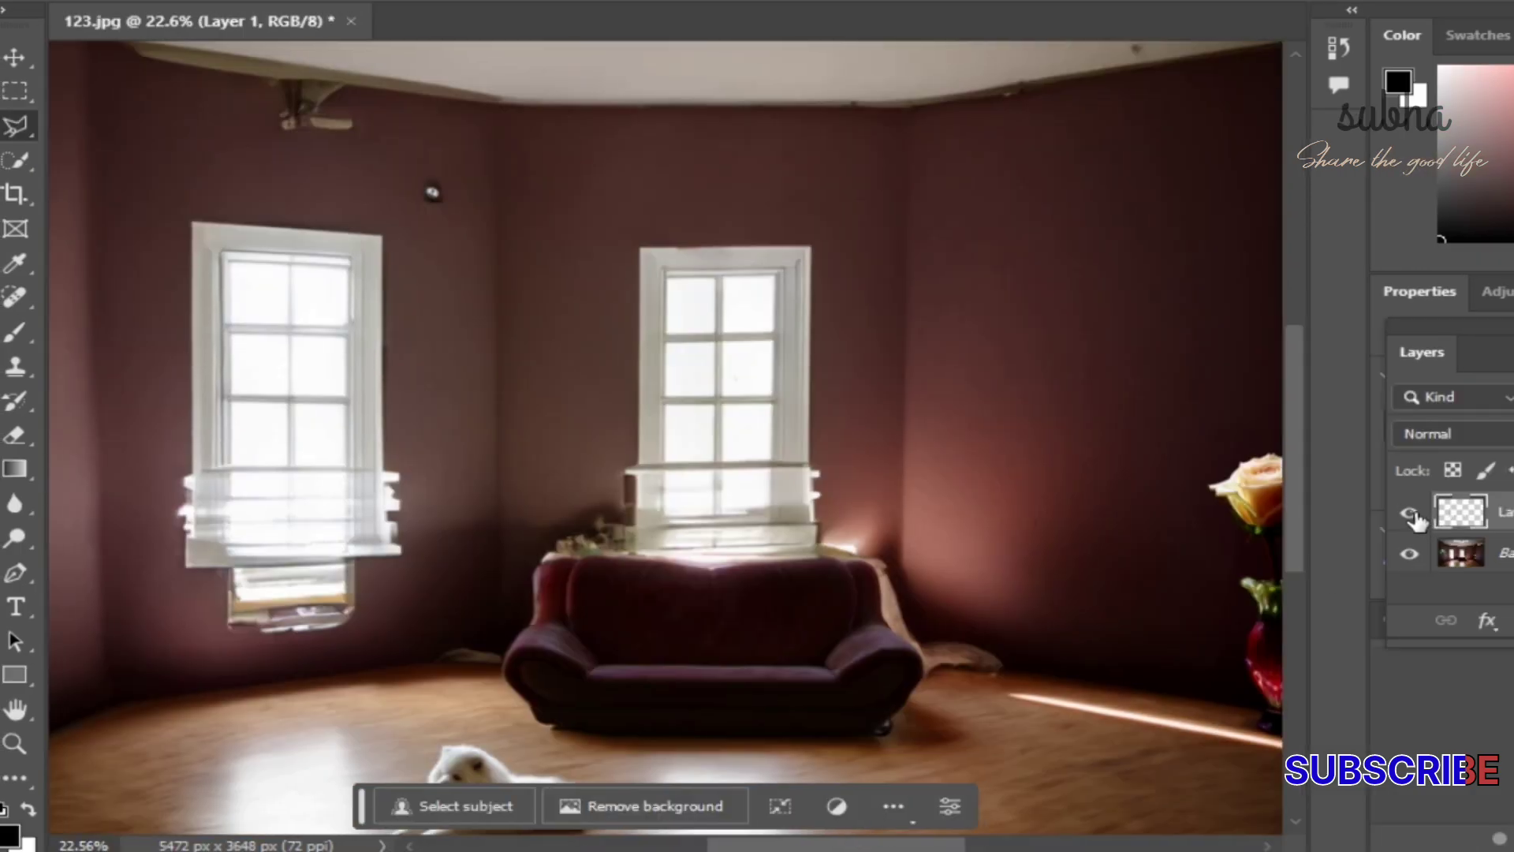
- Hide the Background layer in 123.jpg to isolate the copied window
left_click(1408, 554)
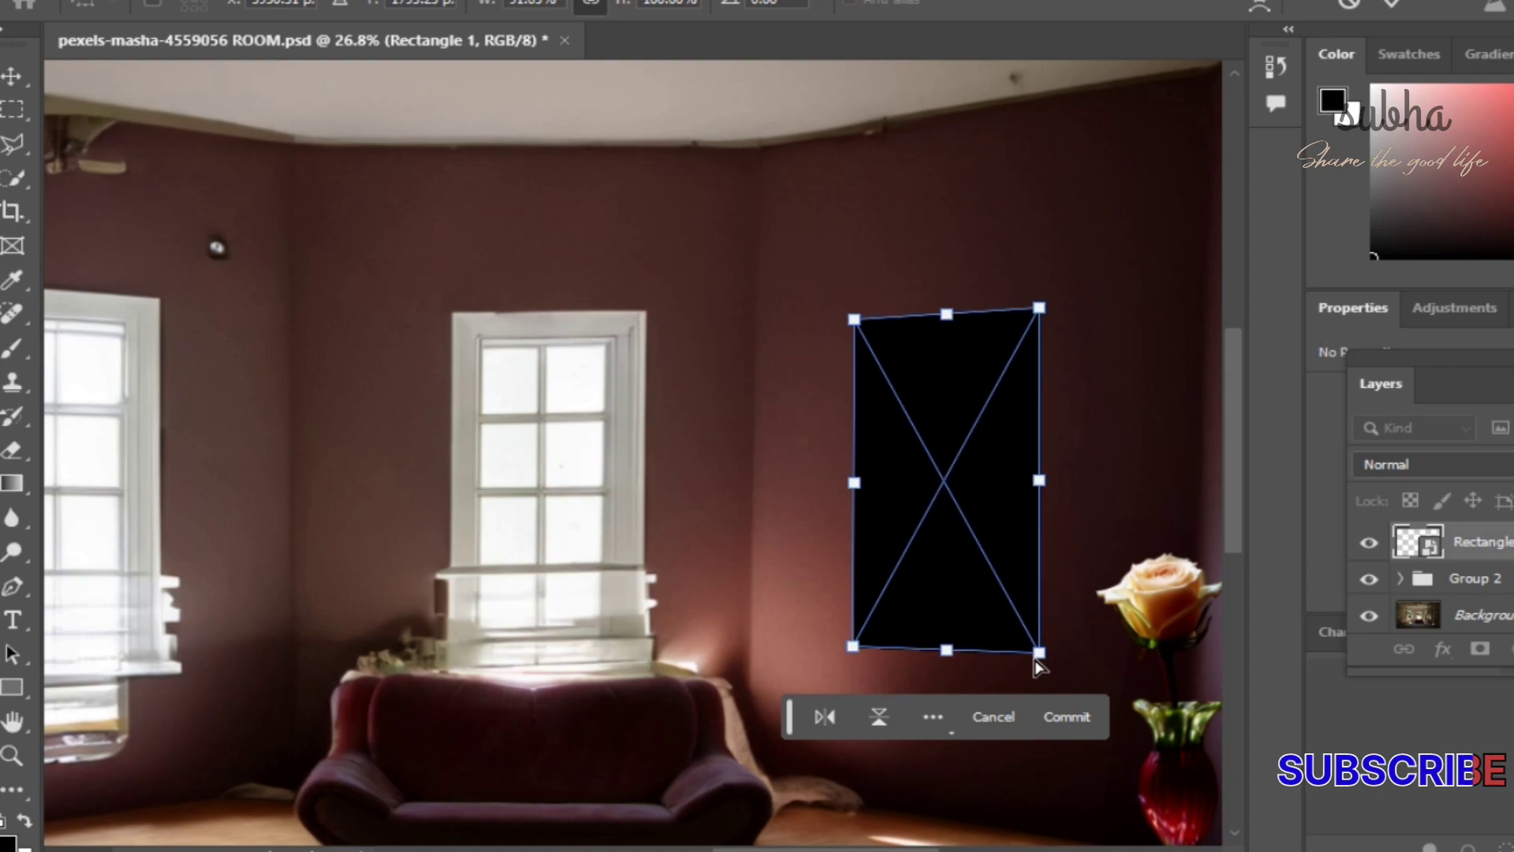
- Extend the black rectangle's lower corner nearest the vase slightly down and outward, and open the contents of its smart object
left_click_drag(1038, 653, 1042, 661)
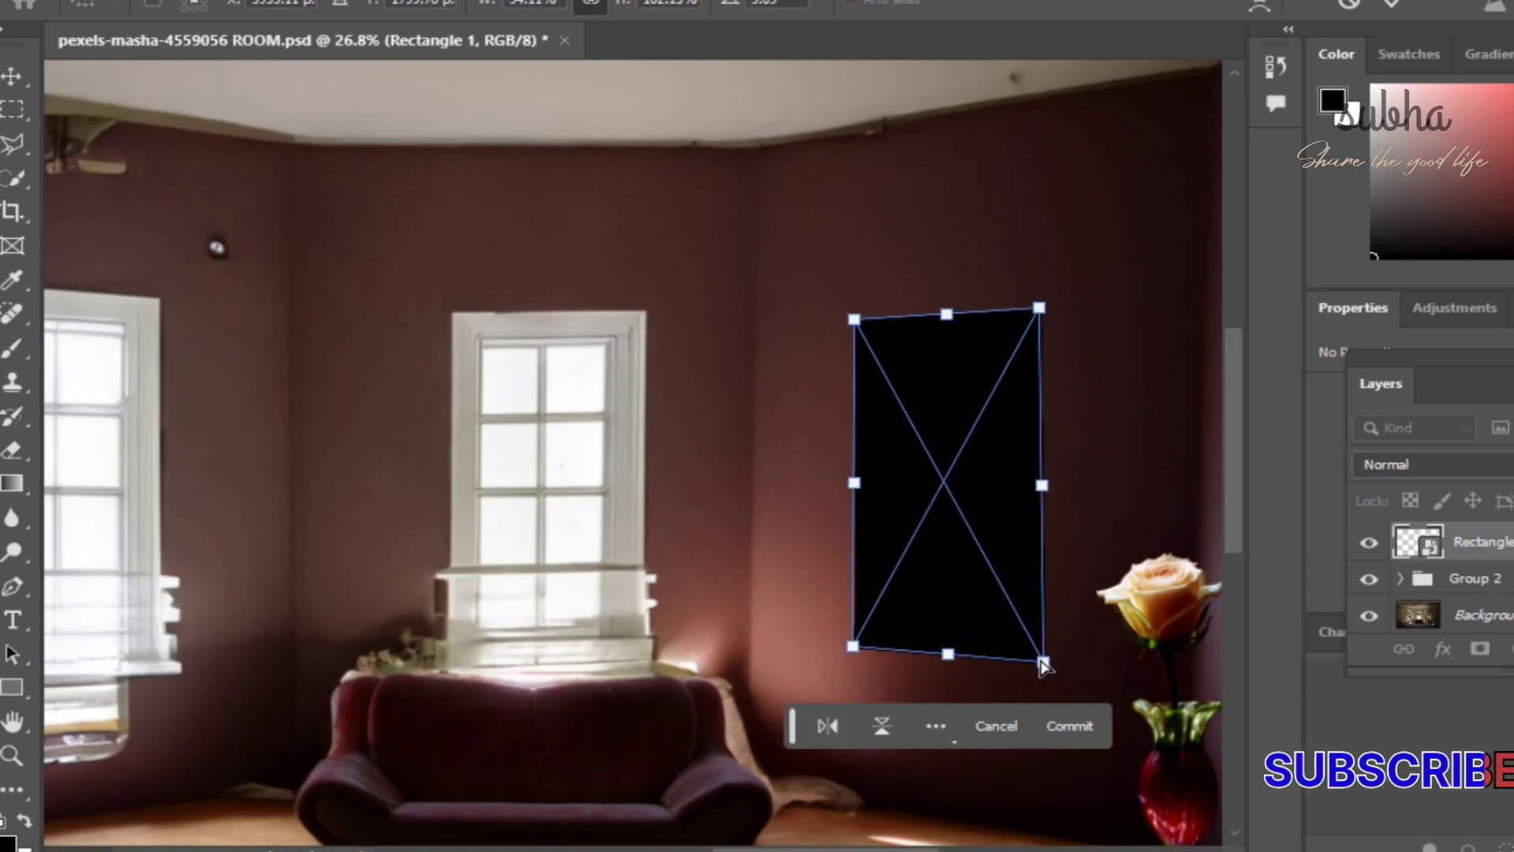
double_click(1408, 545)
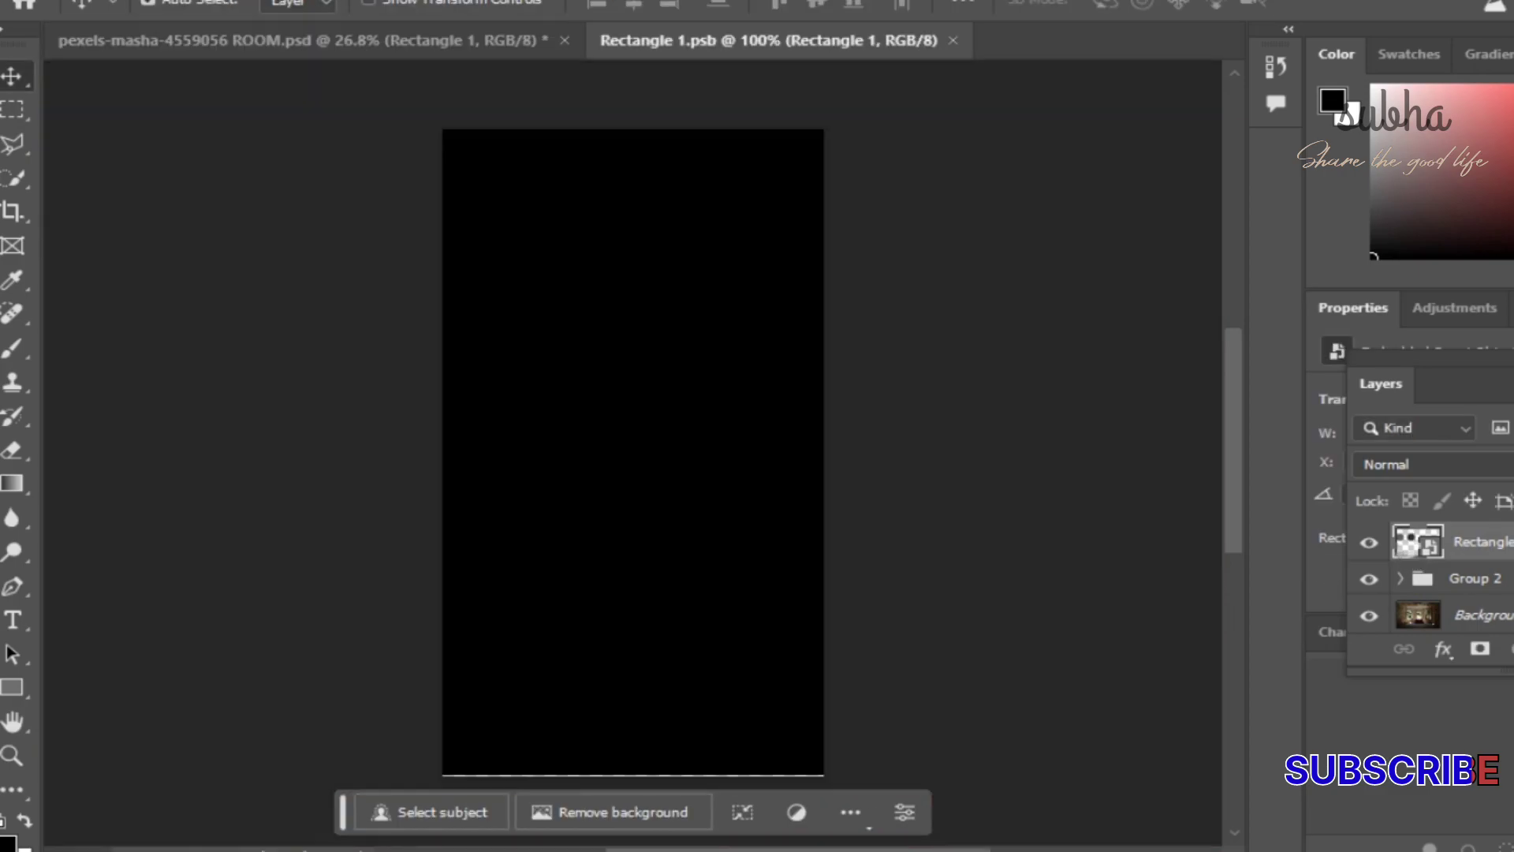
- Place the window image 111 from Downloads as a linked file in Rectangle 1.psb
left_click(20, 4)
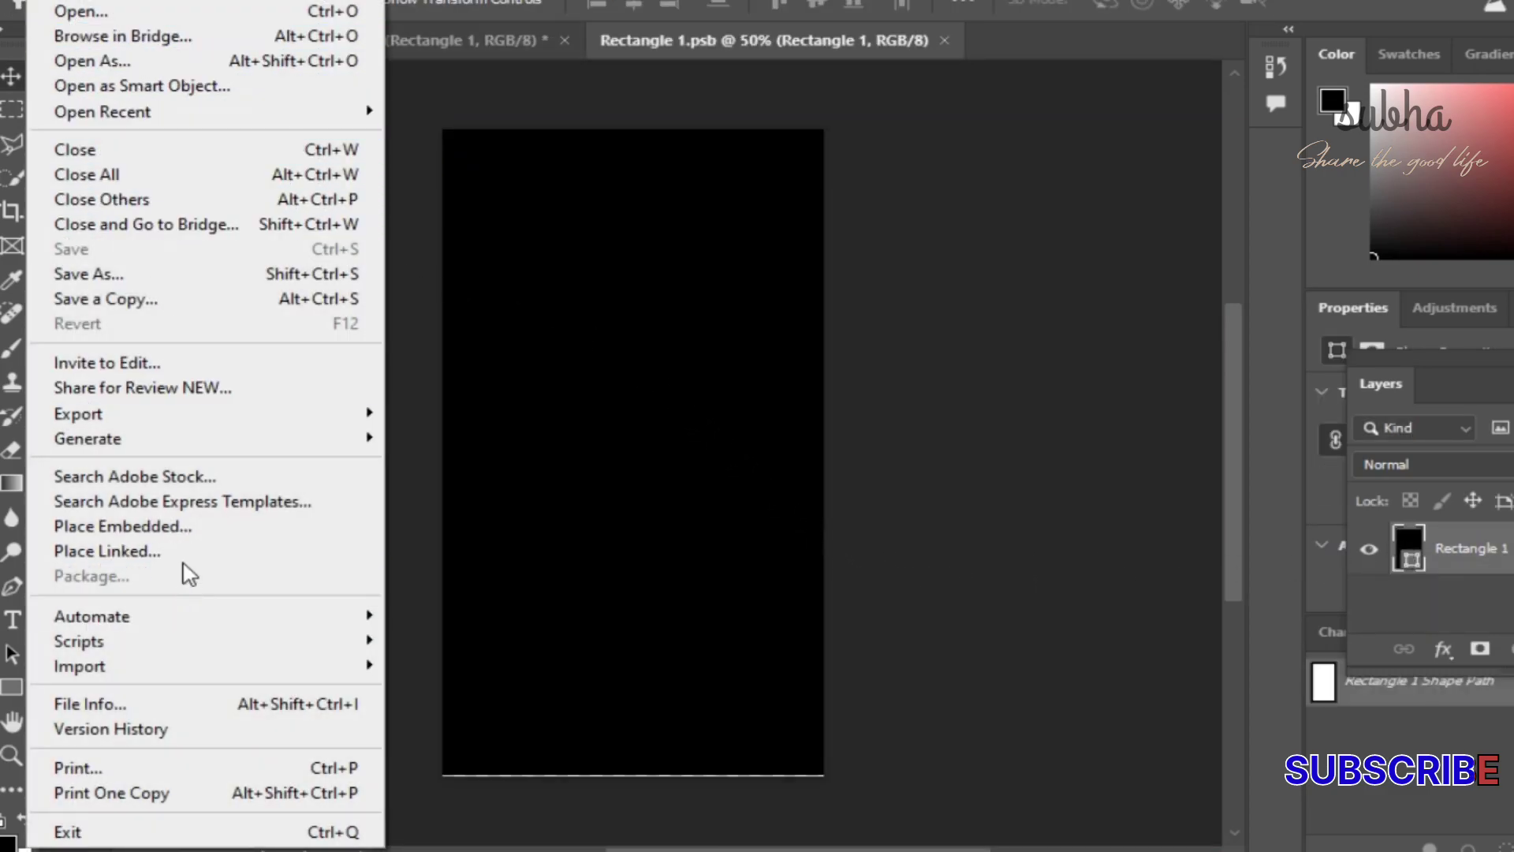
left_click(183, 557)
left_click(326, 231)
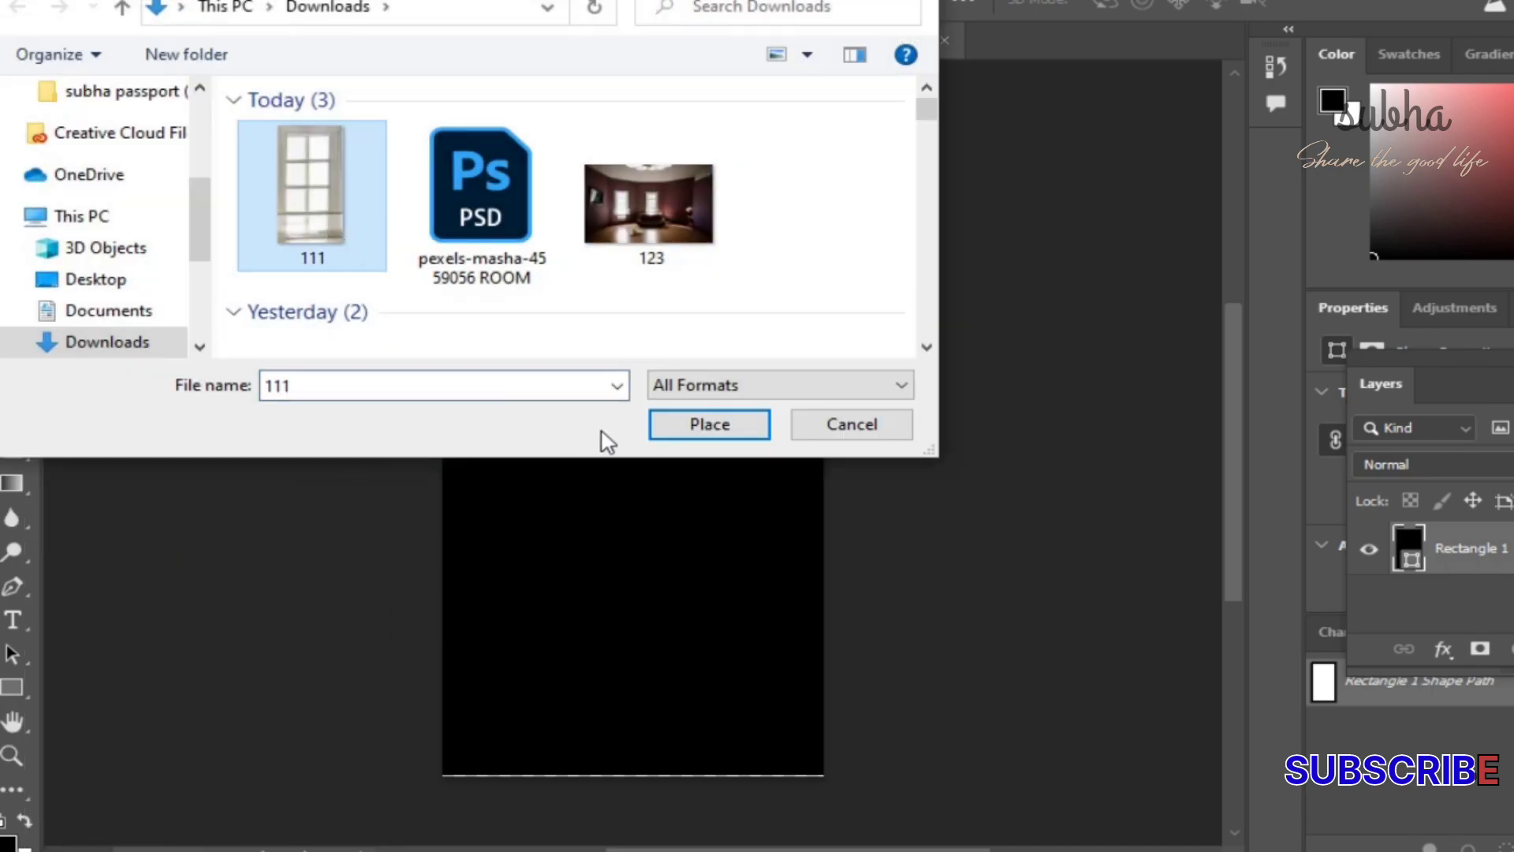
left_click(676, 426)
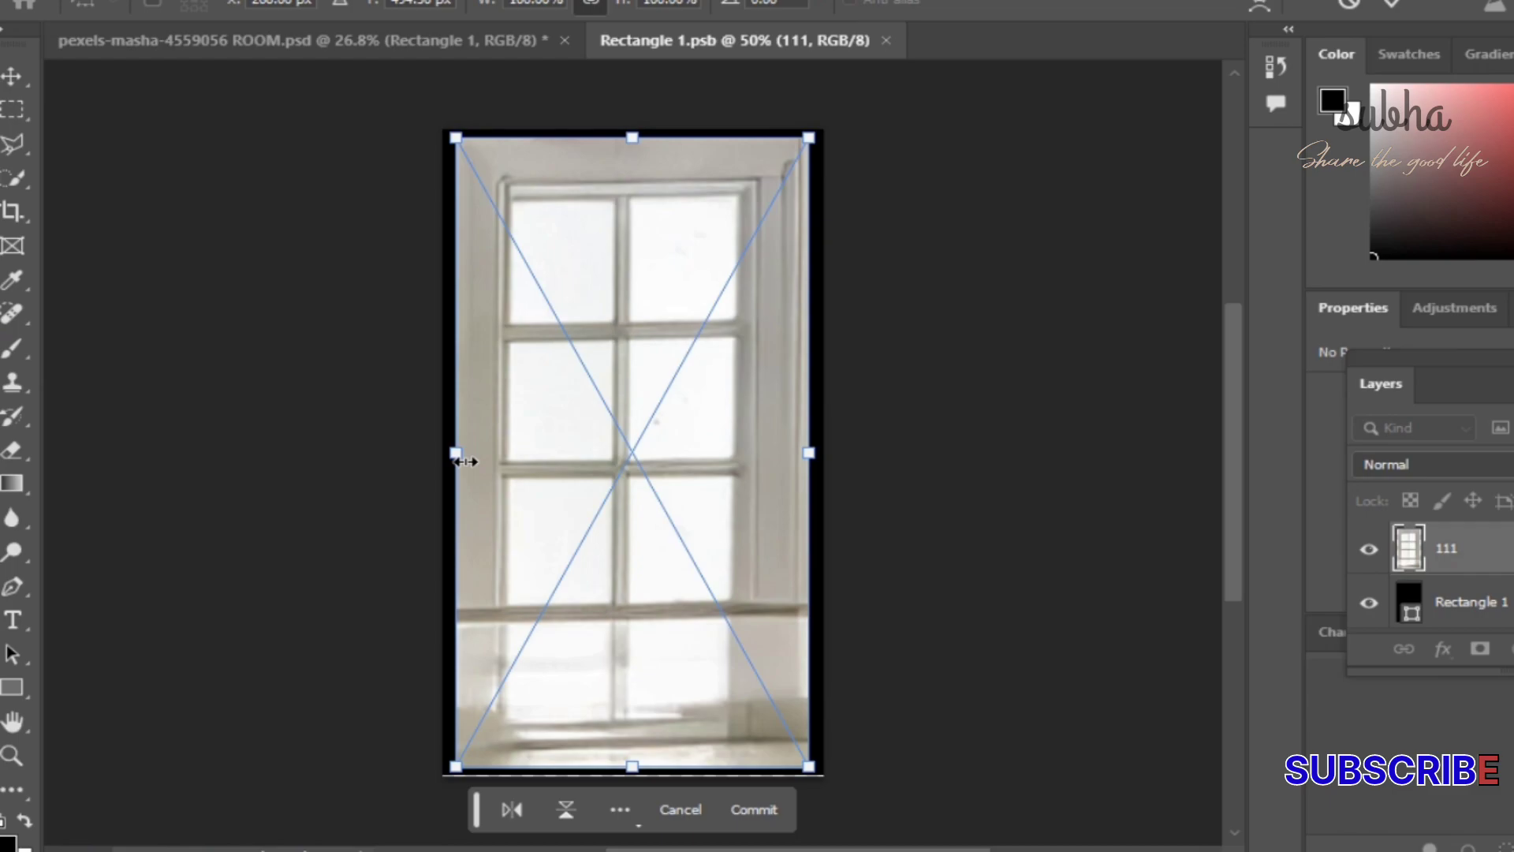
- Stretch the placed window image to cover the black rectangle, and close Rectangle 1.psb with its changes saved
left_click_drag(456, 455, 455, 463)
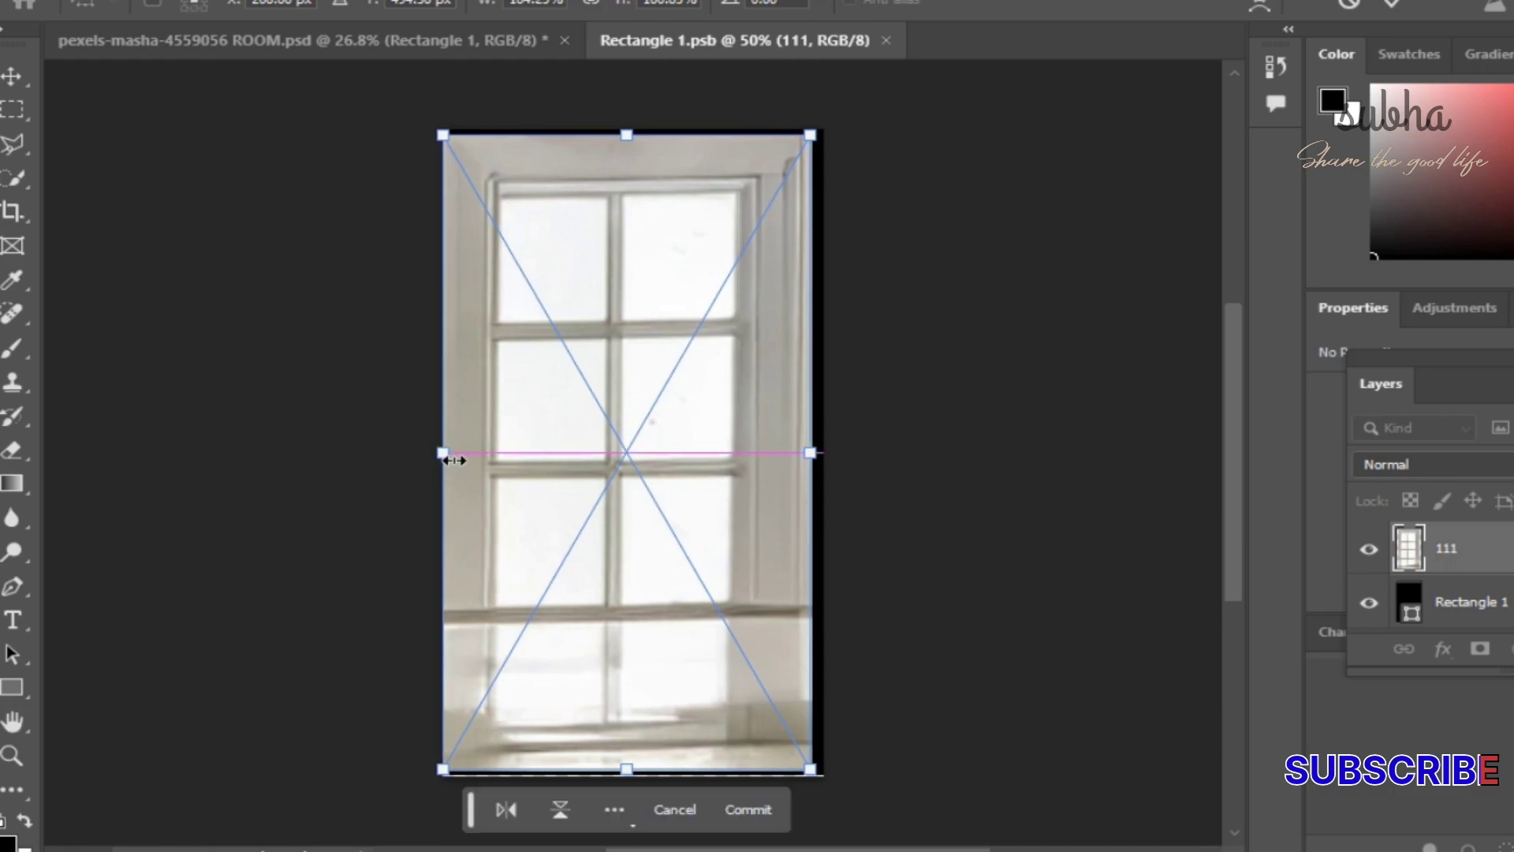
left_click_drag(623, 763, 634, 781)
left_click_drag(811, 456, 841, 461)
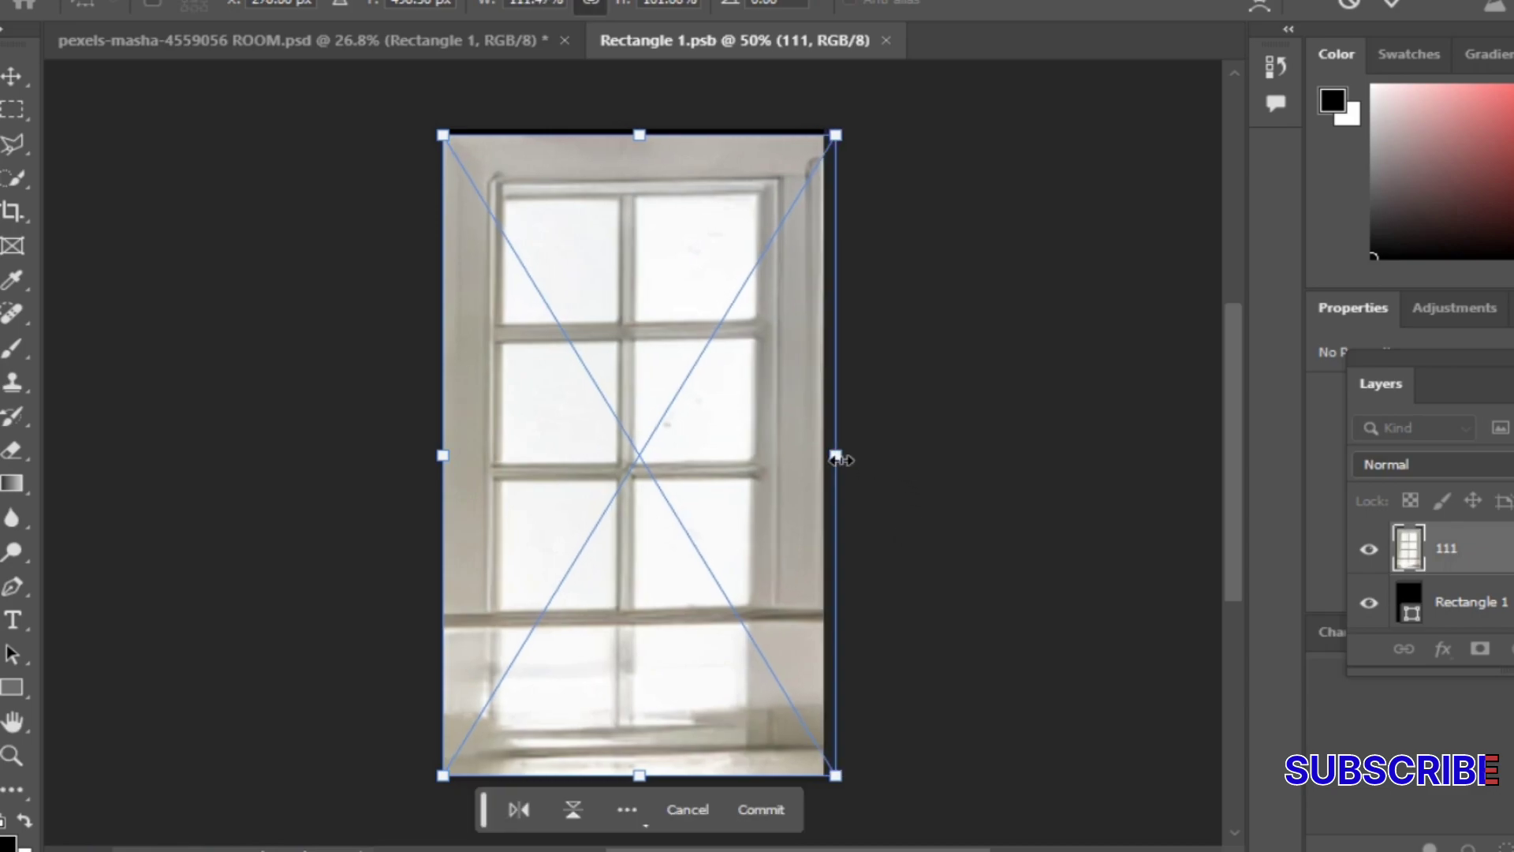
key("Return")
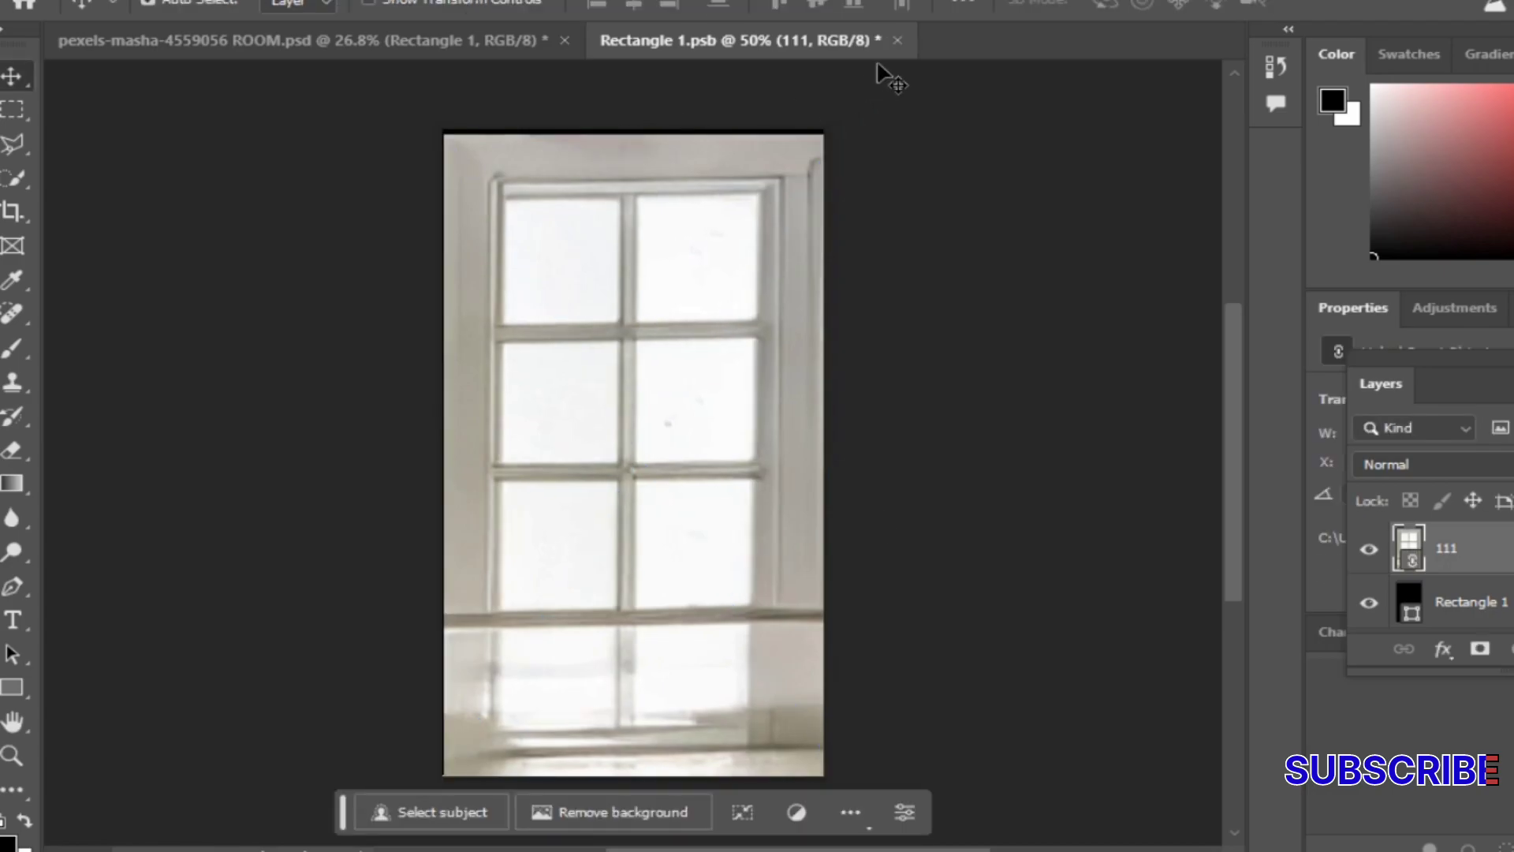
left_click(897, 40)
left_click(740, 310)
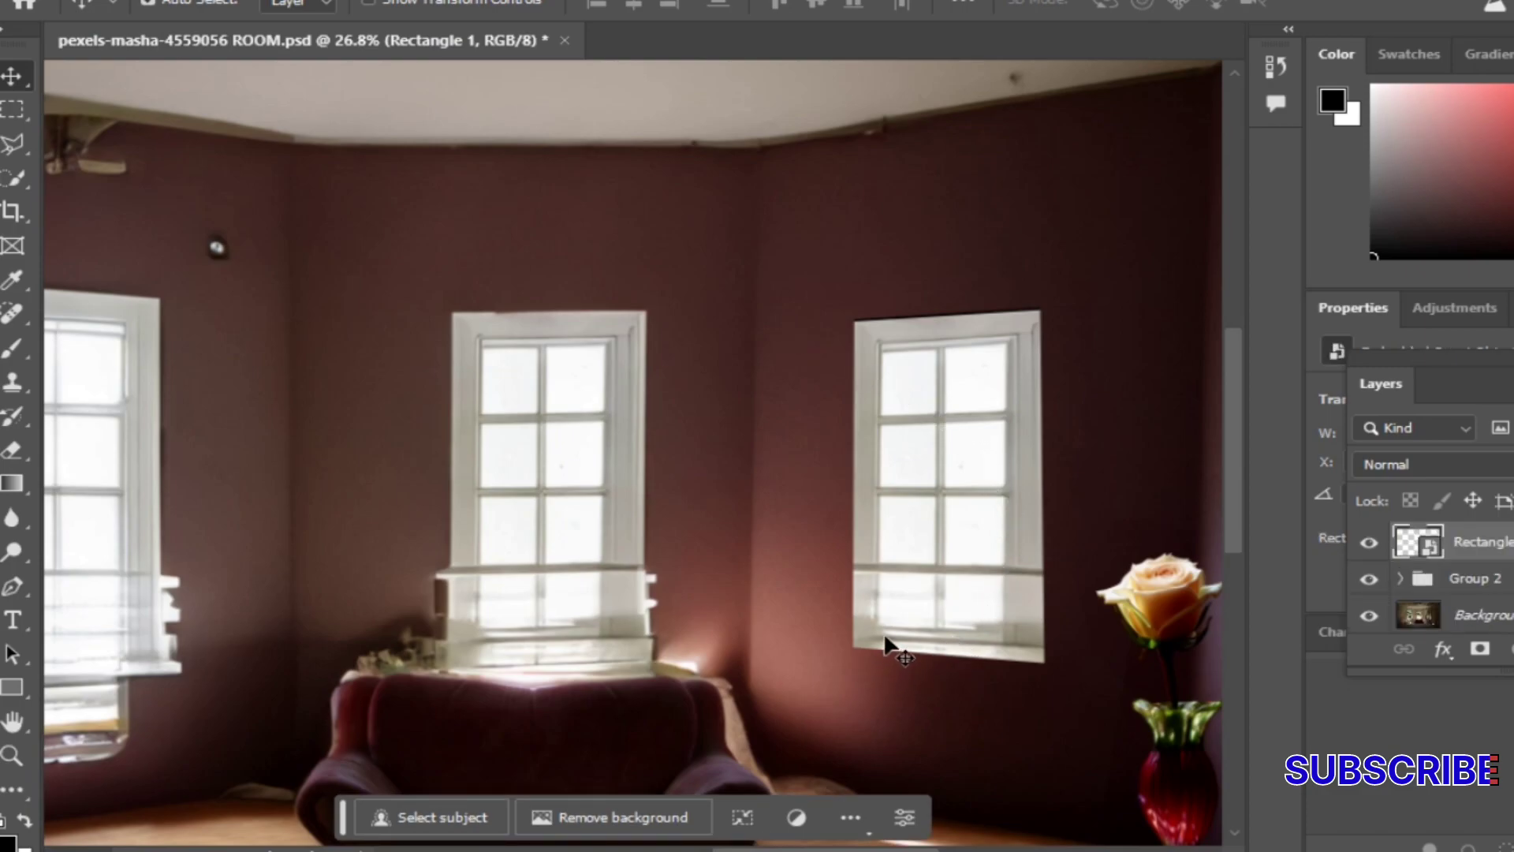
- Group the new window layer with Group 2, and toggle the group's visibility to compare the room with the original photo
scroll(885, 642, "down", 3)
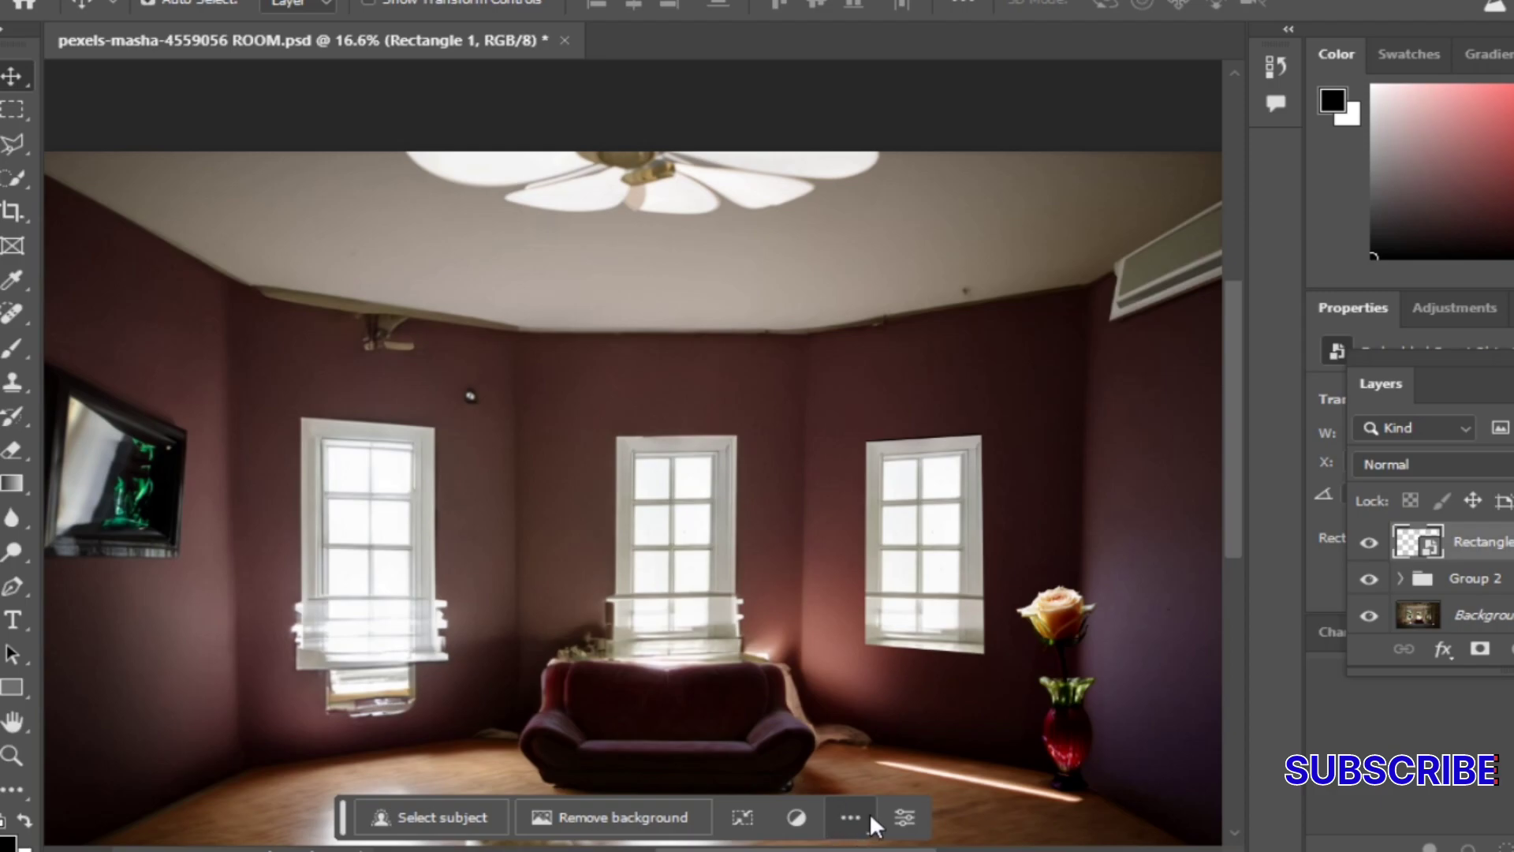
scroll(864, 804, "down", 1)
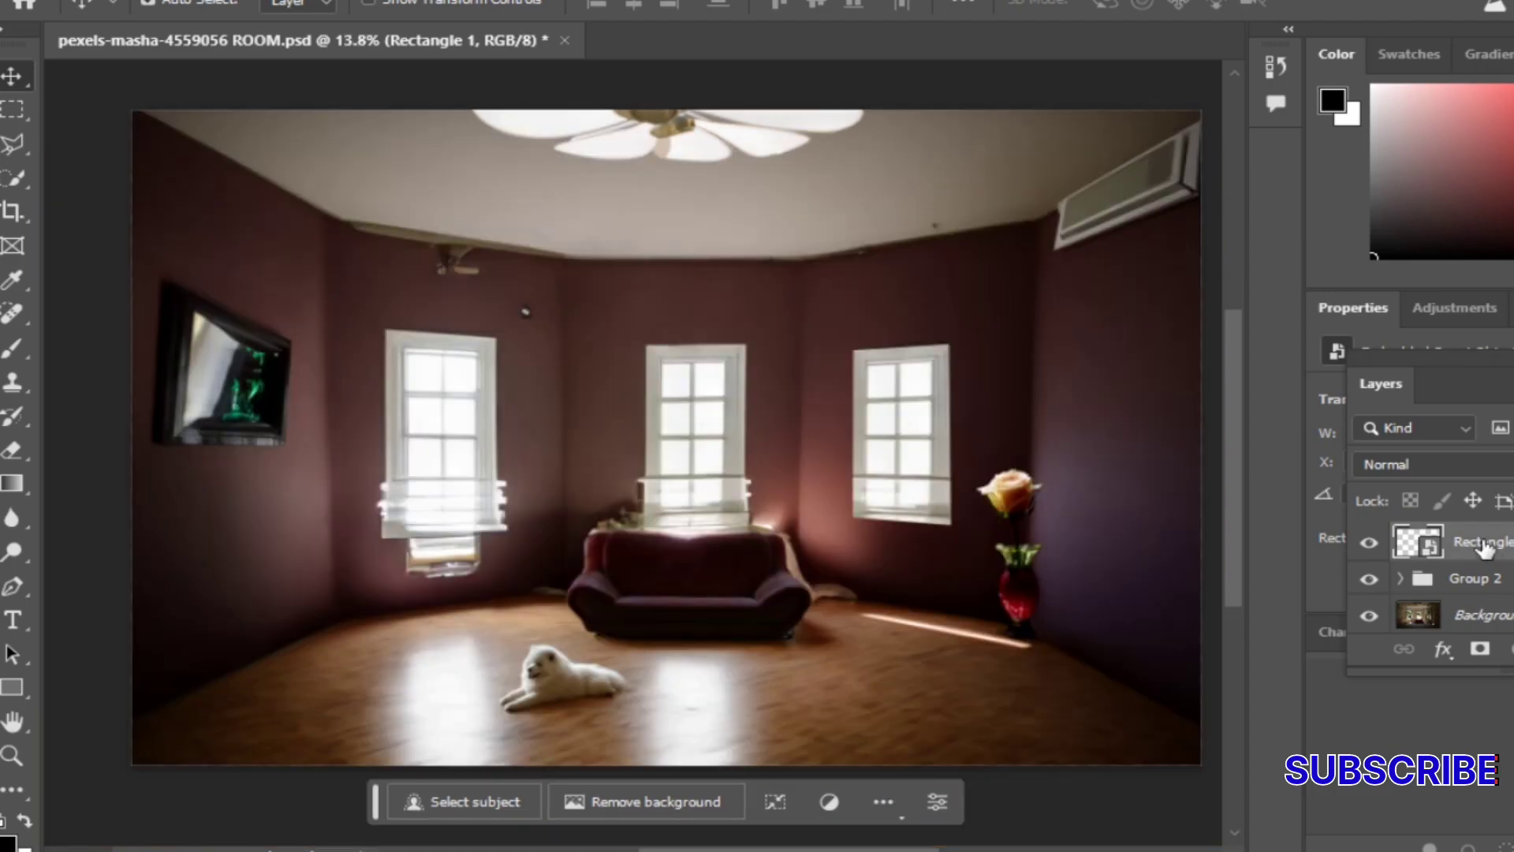
left_click(1475, 580)
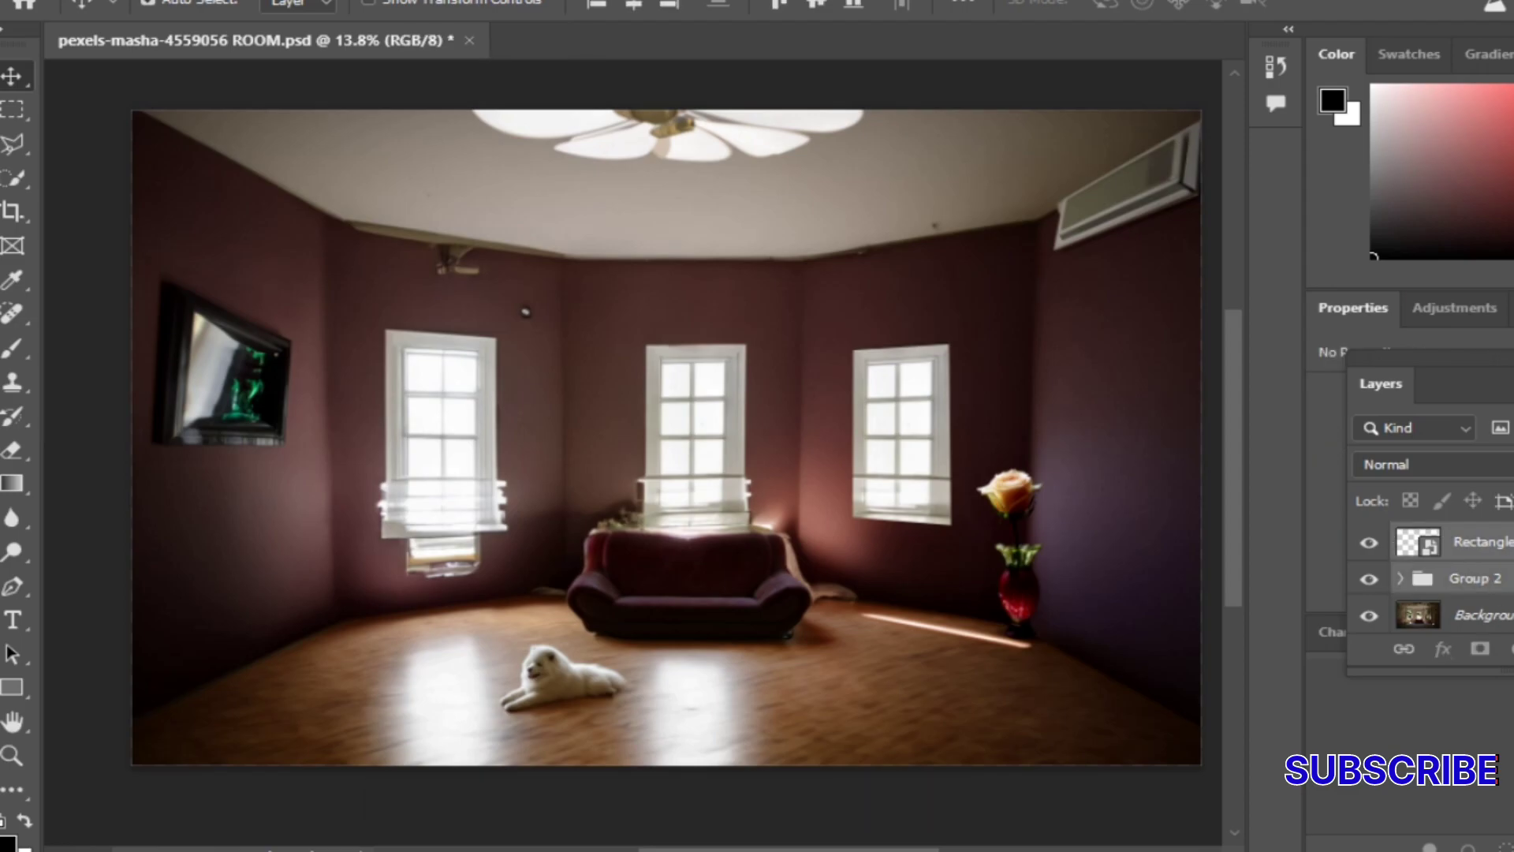
key("ctrl+g")
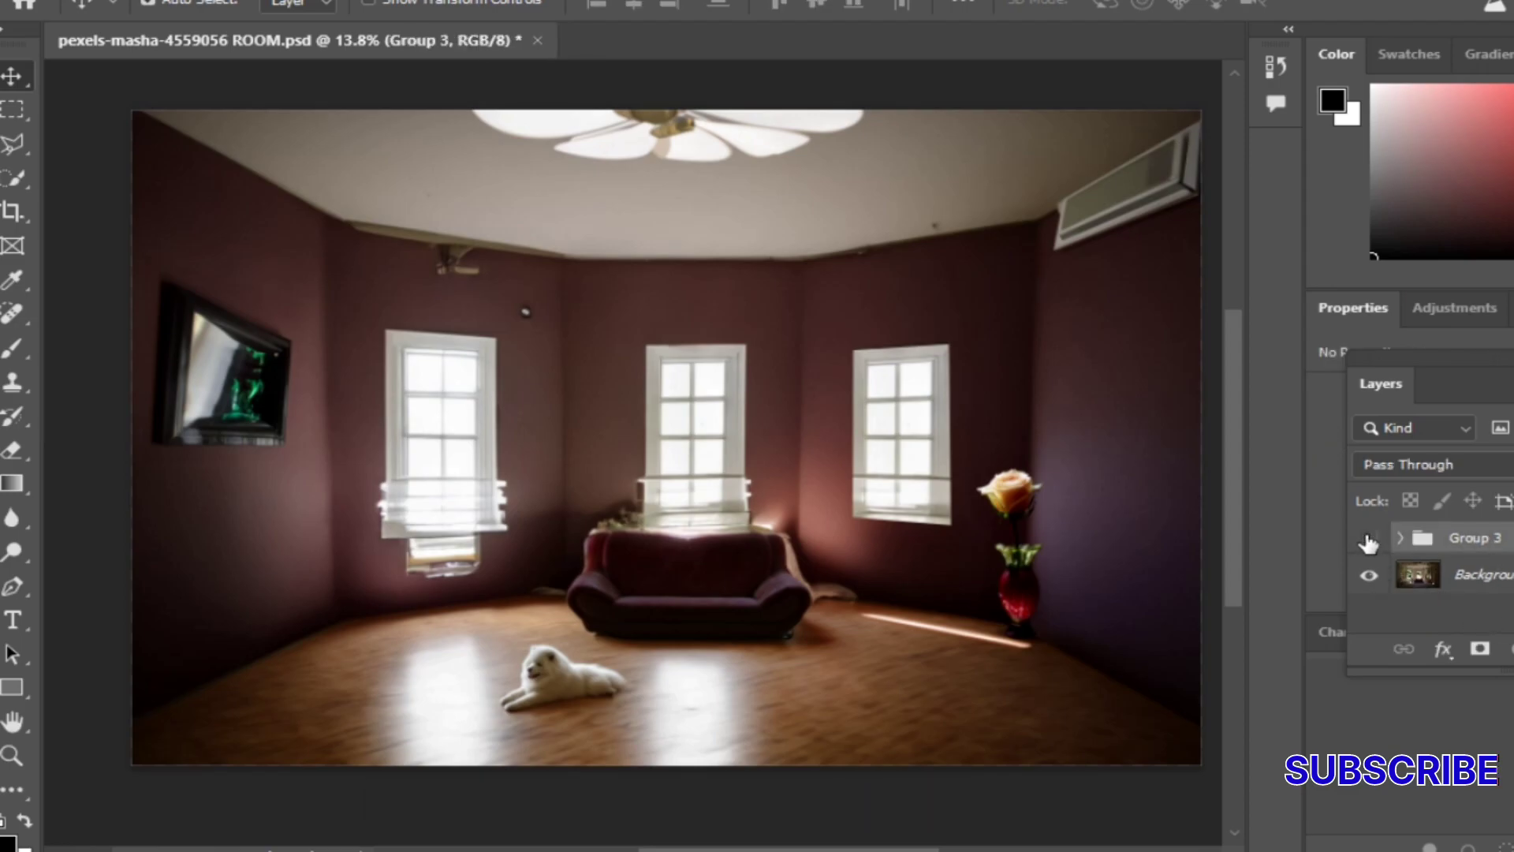
left_click(1368, 541)
left_click(1368, 539)
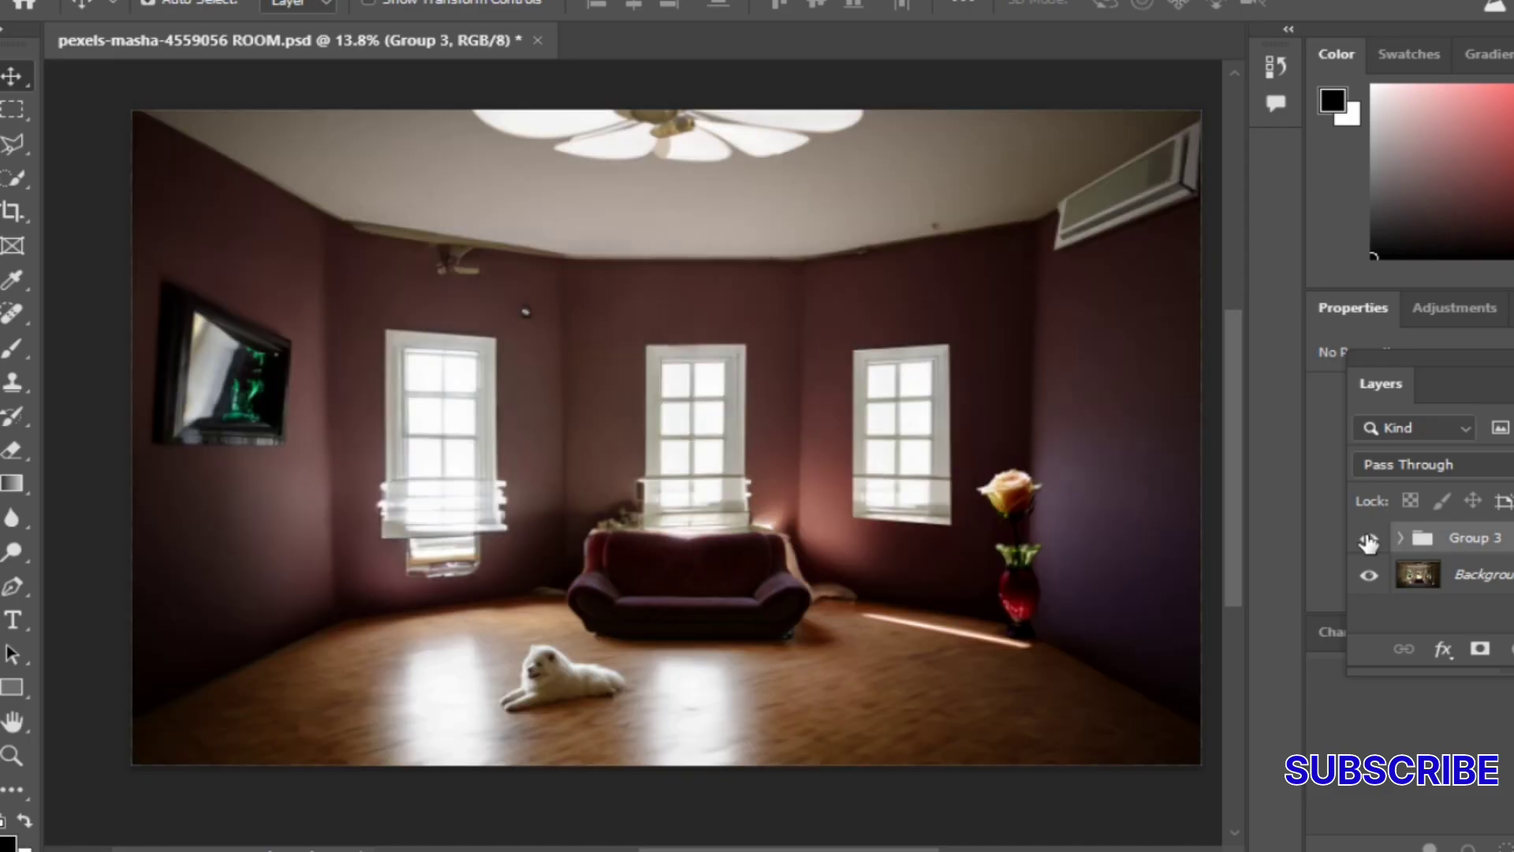